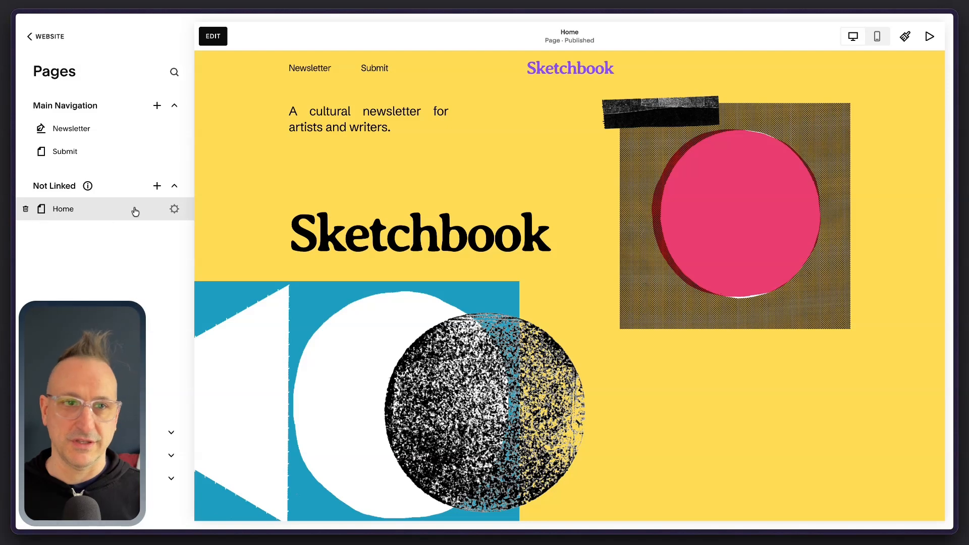
Open the Home page for editing and show the layout grid across its sections.
{"action": "left_click", "coordinate": [213, 36]}
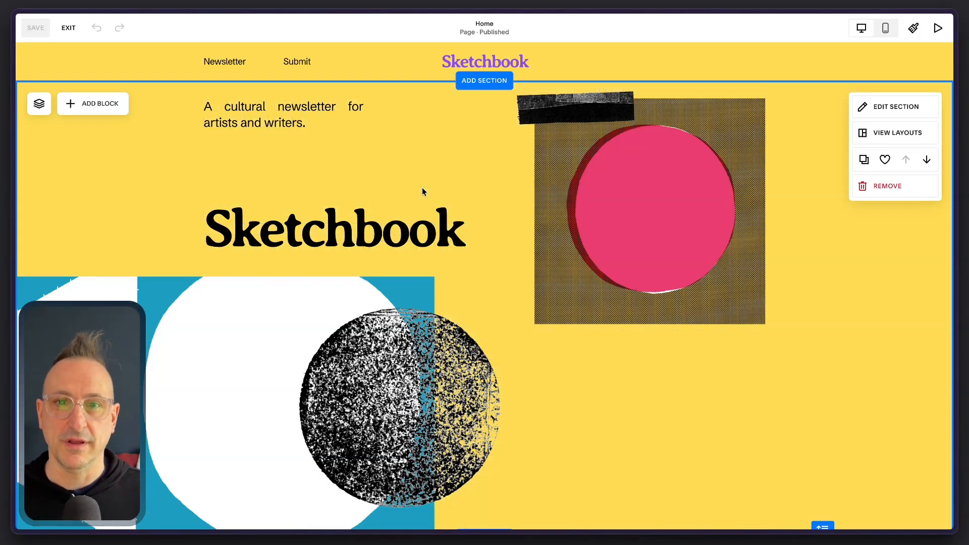
{"action": "scroll", "coordinate": [422, 191], "scroll_direction": "down", "scroll_amount": 5}
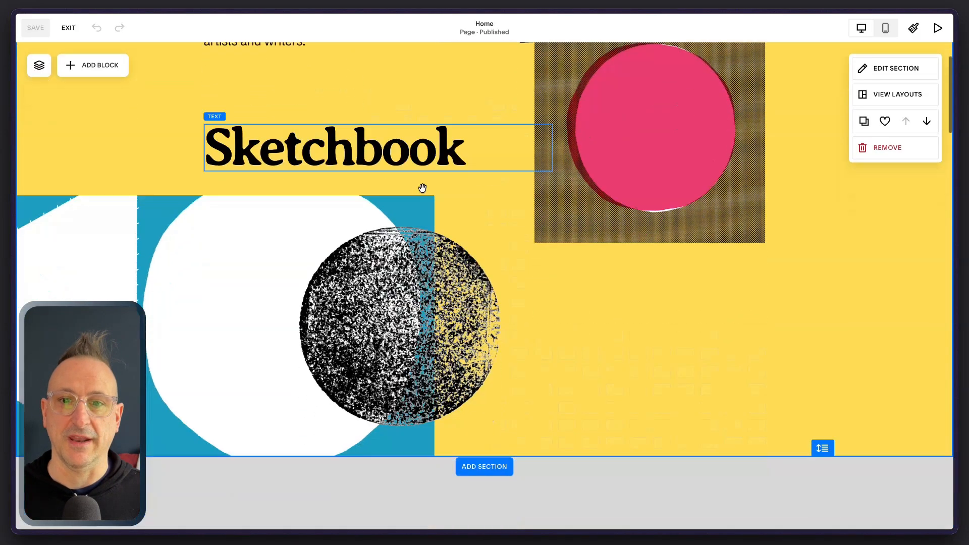
{"action": "key", "text": "g"}
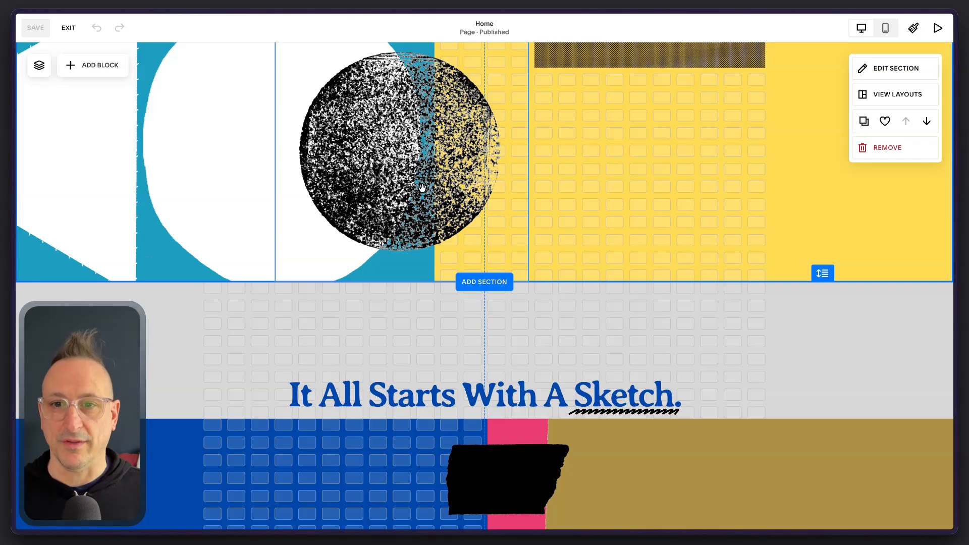
{"action": "scroll", "coordinate": [422, 188], "scroll_direction": "down", "scroll_amount": 6}
{"action": "scroll", "coordinate": [422, 220], "scroll_direction": "up", "scroll_amount": 10}
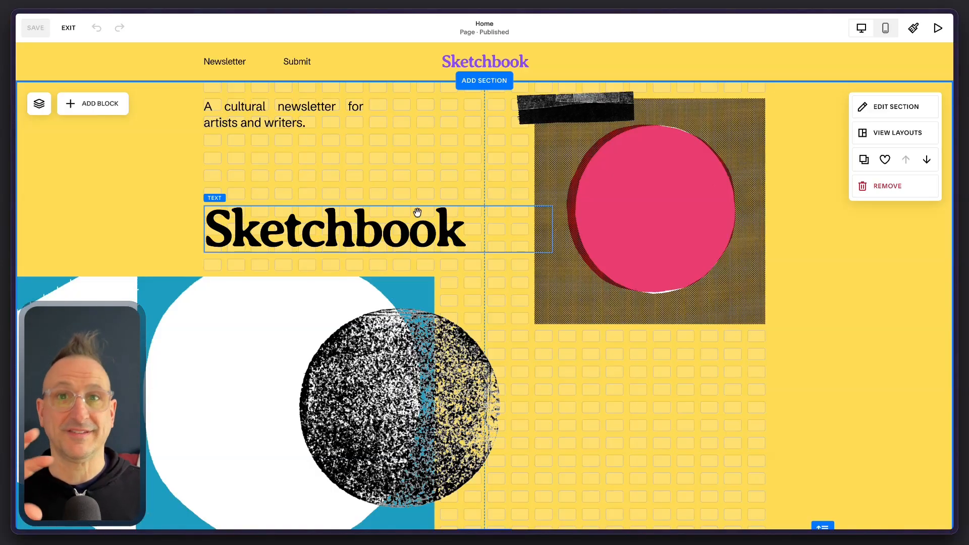
{"action": "scroll", "coordinate": [417, 212], "scroll_direction": "down", "scroll_amount": 8}
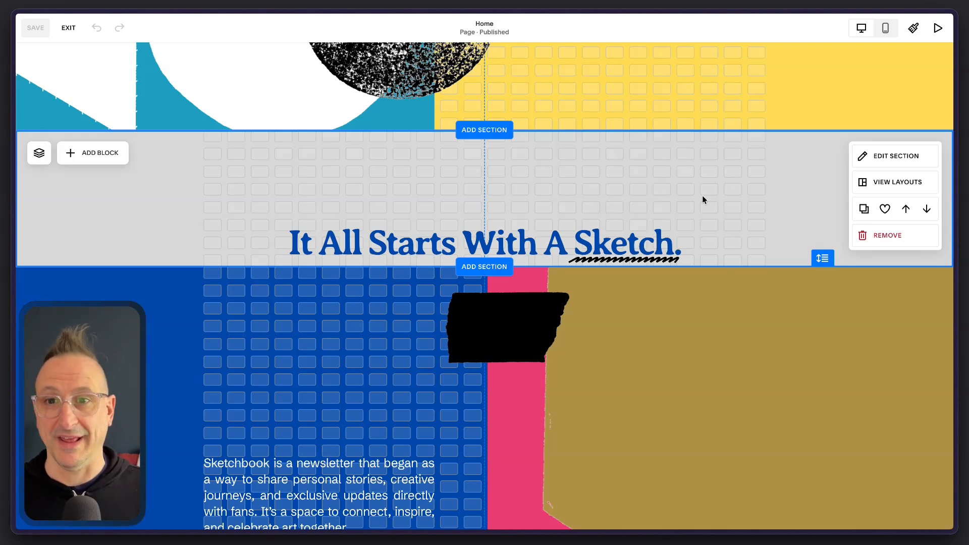
{"action": "scroll", "coordinate": [703, 200], "scroll_direction": "up", "scroll_amount": 1}
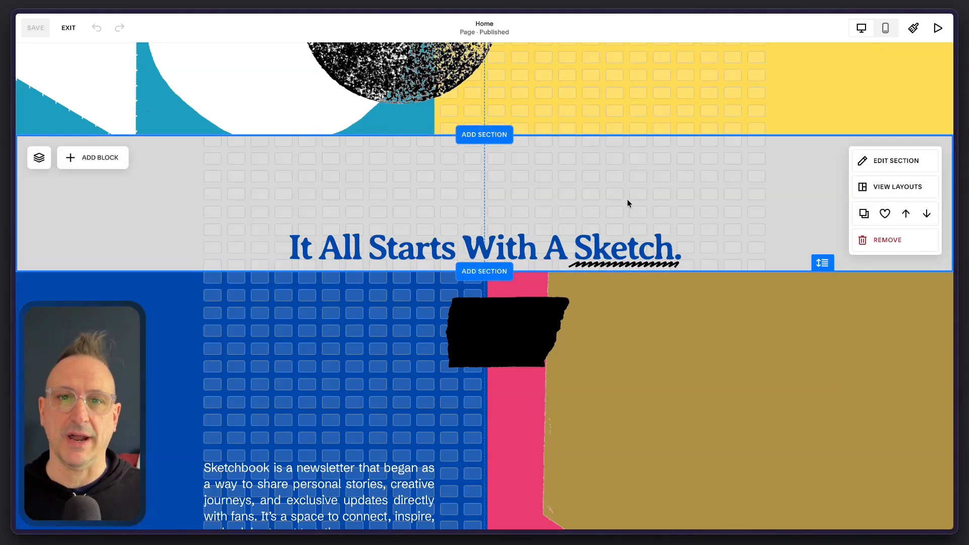
{"action": "scroll", "coordinate": [627, 199], "scroll_direction": "up", "scroll_amount": 5}
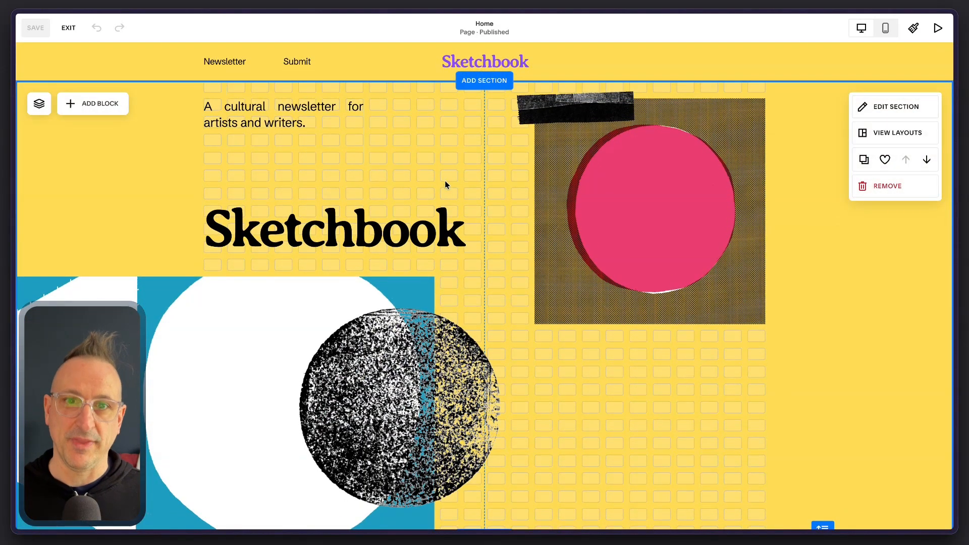
Move the pink circle image up one grid row to the section's upper edge, and move it back down.
{"action": "left_click", "coordinate": [570, 159]}
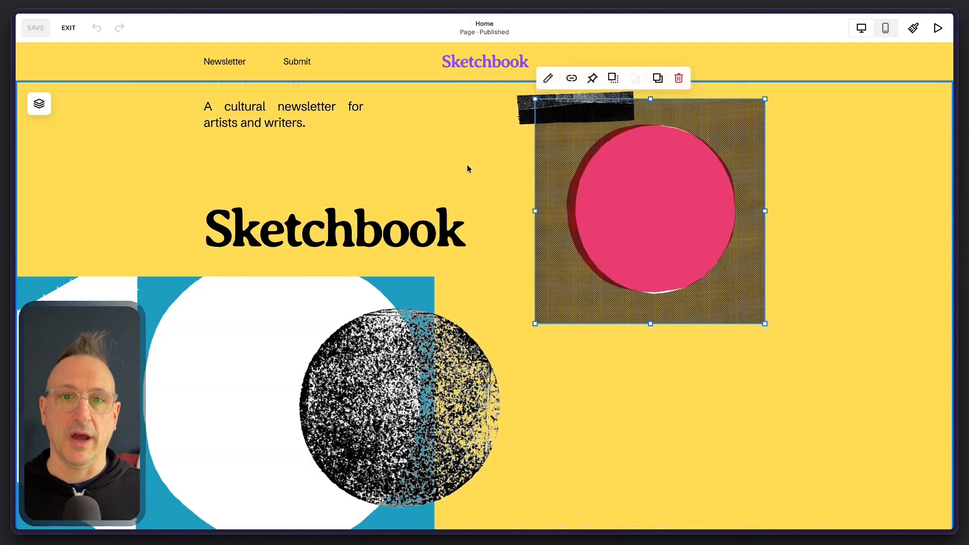
{"action": "left_click", "coordinate": [794, 147]}
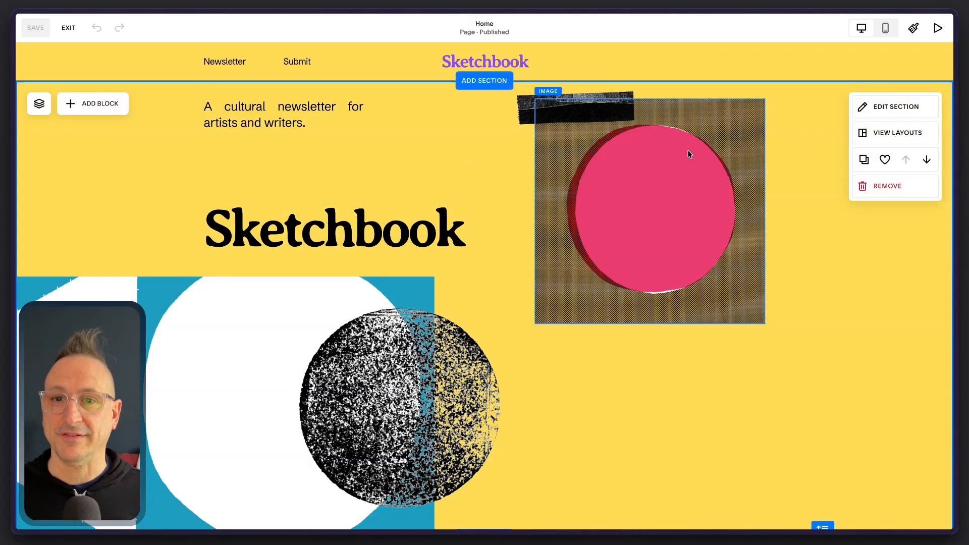
{"action": "mouse_move", "coordinate": [681, 155]}
{"action": "left_mouse_down"}
{"action": "mouse_move", "coordinate": [635, 164]}
{"action": "mouse_move", "coordinate": [675, 166]}
{"action": "mouse_move", "coordinate": [676, 137]}
{"action": "mouse_move", "coordinate": [671, 159]}
{"action": "left_mouse_up"}
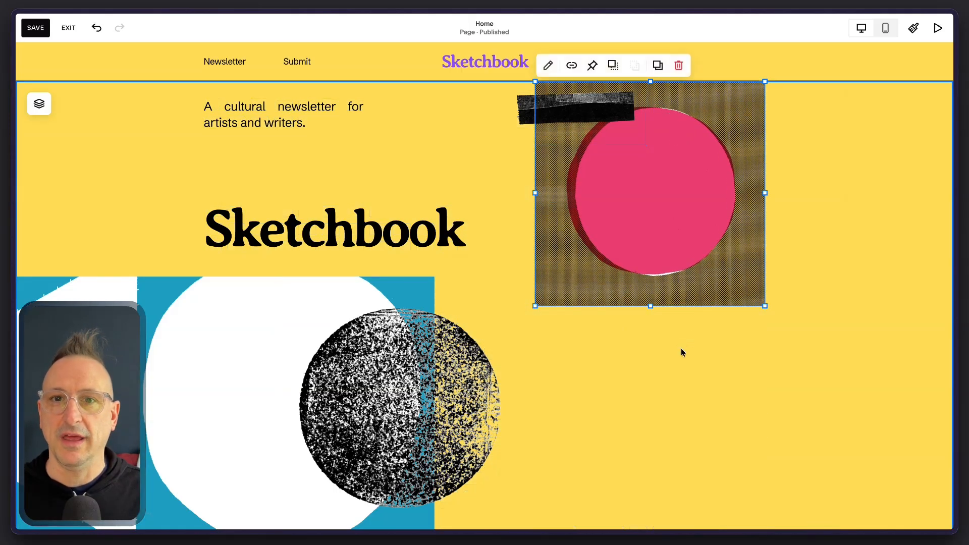
{"action": "left_click", "coordinate": [683, 352]}
{"action": "left_click_drag", "start_coordinate": [686, 192], "coordinate": [687, 199]}
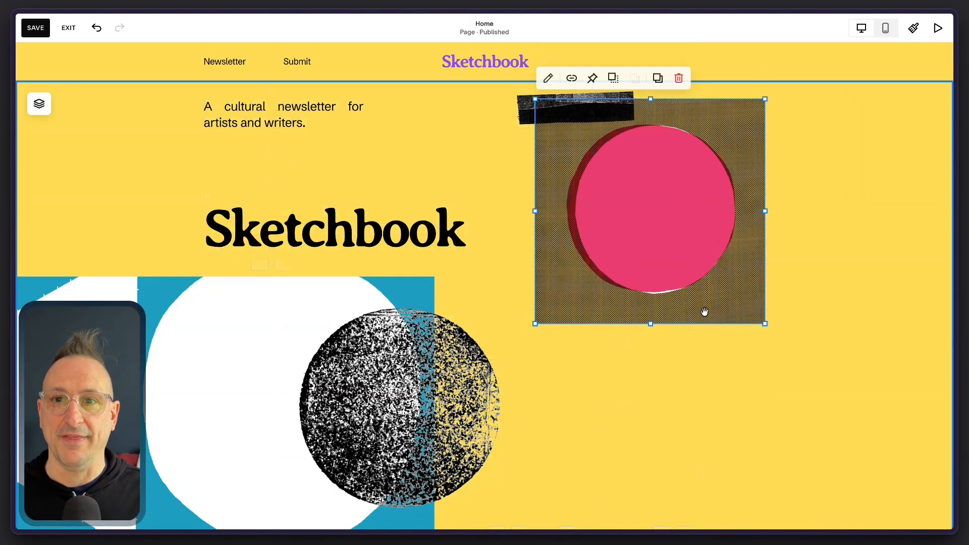
{"action": "left_click", "coordinate": [696, 362]}
Move the large Sketchbook heading up two grid rows, closer to the tagline.
{"action": "mouse_move", "coordinate": [409, 238]}
{"action": "left_mouse_down"}
{"action": "mouse_move", "coordinate": [420, 204]}
{"action": "mouse_move", "coordinate": [405, 239]}
{"action": "mouse_move", "coordinate": [399, 211]}
{"action": "left_mouse_up"}
{"action": "left_click", "coordinate": [435, 263]}
{"action": "left_click", "coordinate": [387, 248]}
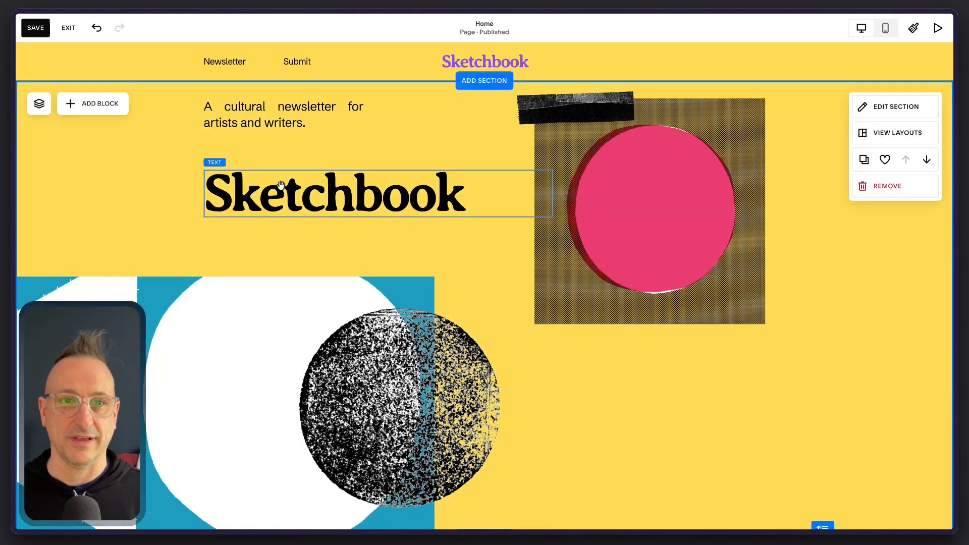
Shift the Sketchbook heading right over the pink circle image and place the tagline, narrowed by one grid column, directly beside it.
{"action": "left_click_drag", "start_coordinate": [310, 209], "coordinate": [452, 209]}
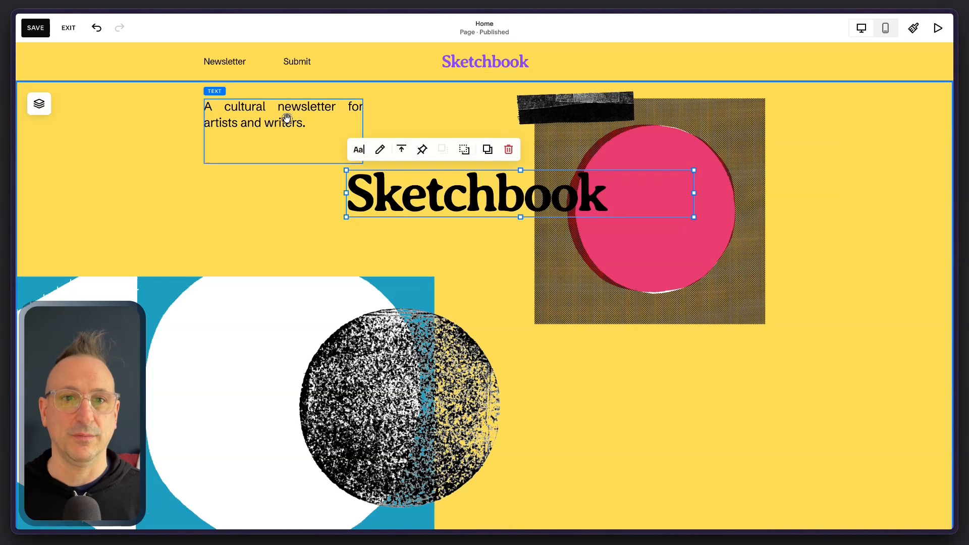
{"action": "left_click_drag", "start_coordinate": [288, 119], "coordinate": [289, 191]}
{"action": "left_click_drag", "start_coordinate": [363, 200], "coordinate": [329, 202]}
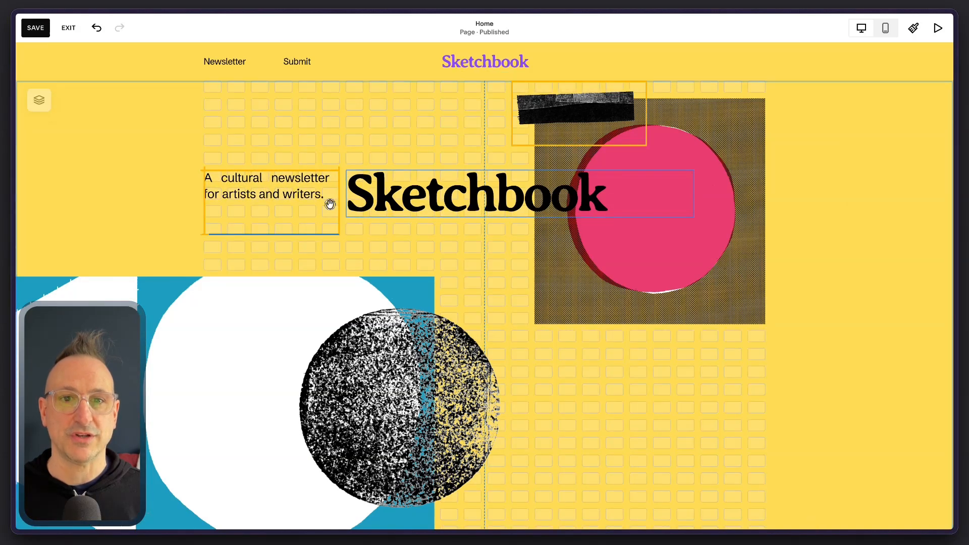
{"action": "left_click", "coordinate": [413, 251]}
{"action": "mouse_move", "coordinate": [414, 190]}
{"action": "left_mouse_down"}
{"action": "mouse_move", "coordinate": [428, 191]}
{"action": "mouse_move", "coordinate": [413, 191]}
{"action": "left_mouse_up"}
{"action": "left_click", "coordinate": [357, 232]}
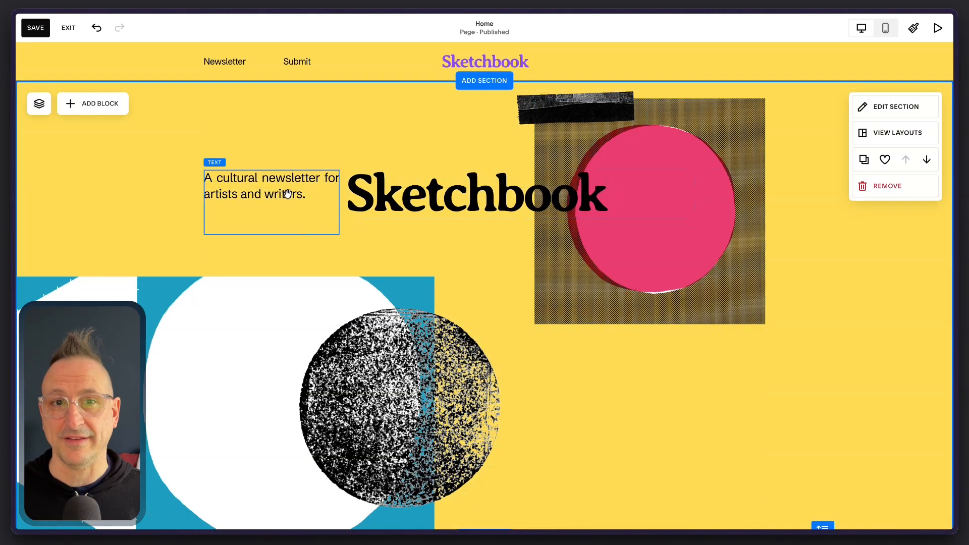
Stack the tagline directly above the Sketchbook heading, with both aligned to the first grid column.
{"action": "left_click_drag", "start_coordinate": [281, 191], "coordinate": [288, 132]}
{"action": "left_click_drag", "start_coordinate": [378, 213], "coordinate": [235, 212]}
{"action": "left_click", "coordinate": [407, 236]}
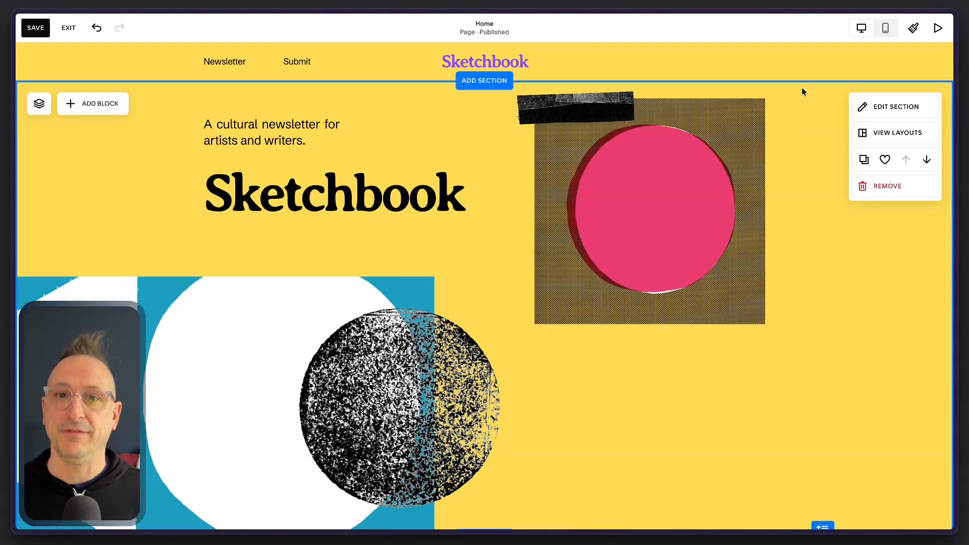
Raise the grid row count of the first section to 31 in its design settings.
{"action": "left_click", "coordinate": [891, 112]}
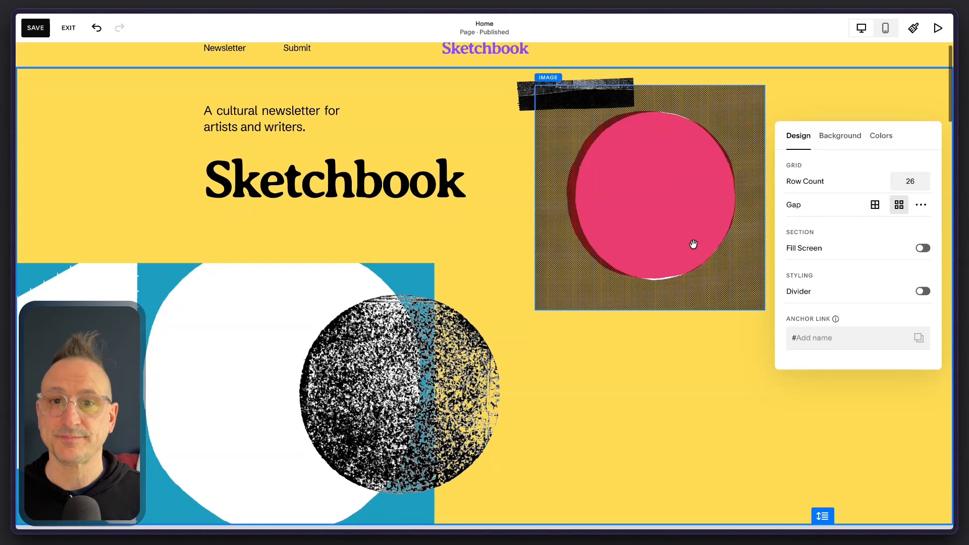
{"action": "scroll", "coordinate": [694, 246], "scroll_direction": "down", "scroll_amount": 2}
{"action": "scroll", "coordinate": [693, 243], "scroll_direction": "up", "scroll_amount": 1}
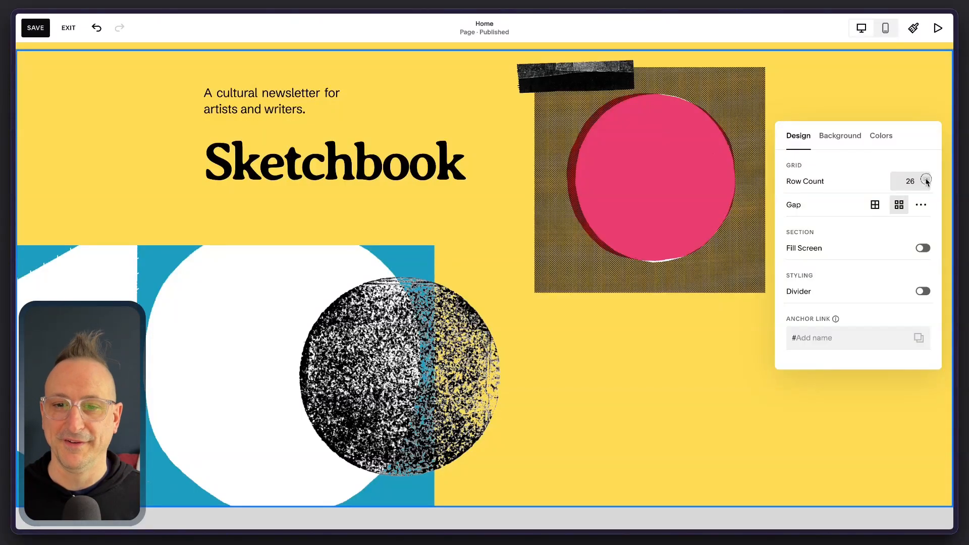
{"action": "left_click", "coordinate": [926, 178]}
{"action": "left_click", "coordinate": [926, 179]}
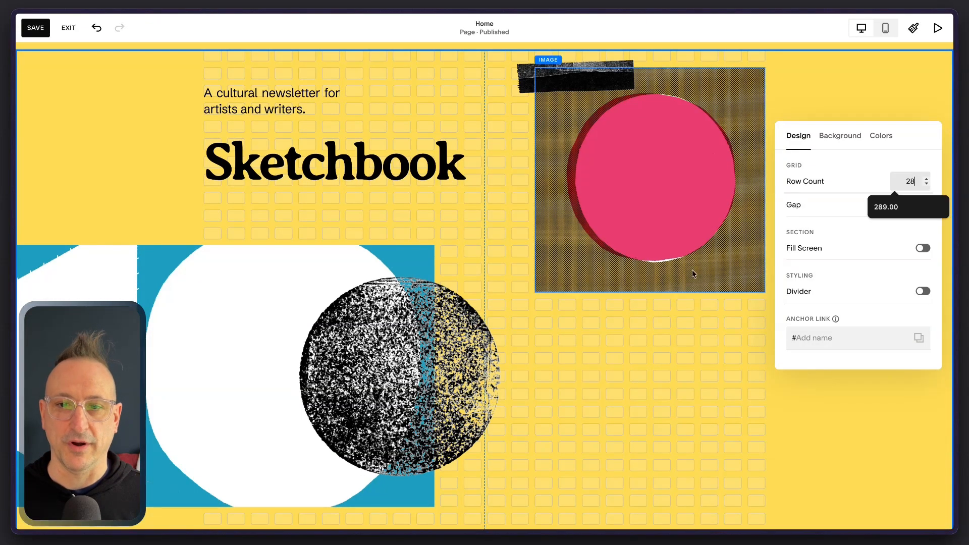
{"action": "scroll", "coordinate": [692, 269], "scroll_direction": "down", "scroll_amount": 8}
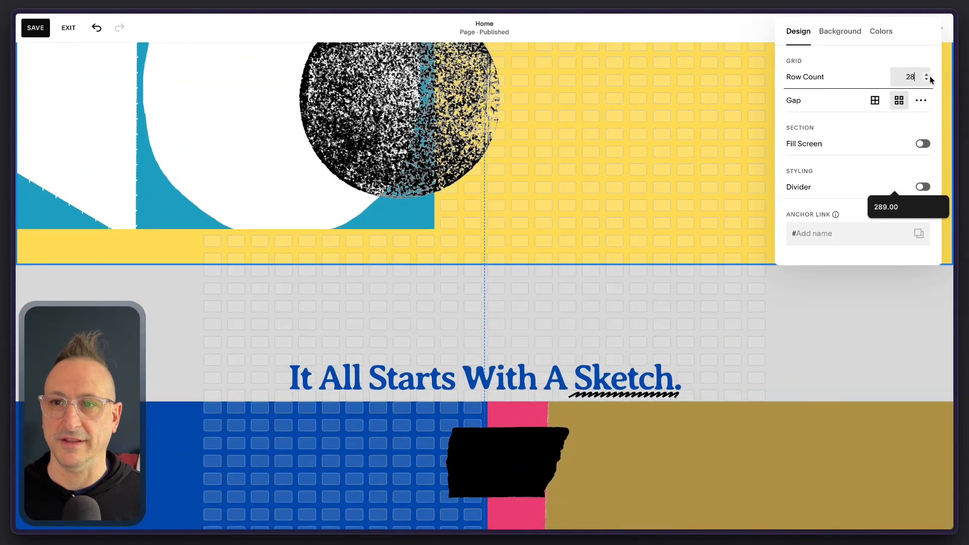
{"action": "left_click", "coordinate": [927, 79]}
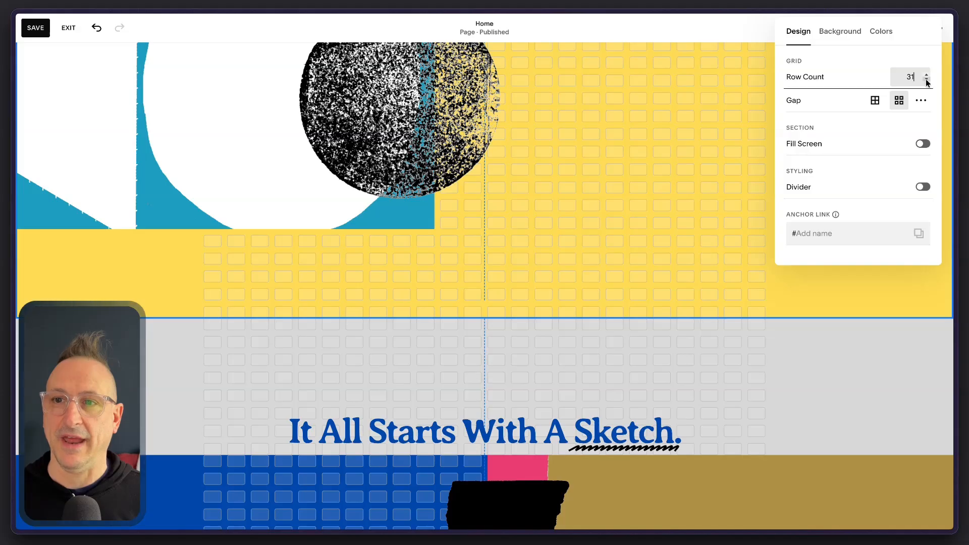
Reduce the first section's grid row count to 26 and close the section settings.
{"action": "double_click", "coordinate": [927, 80]}
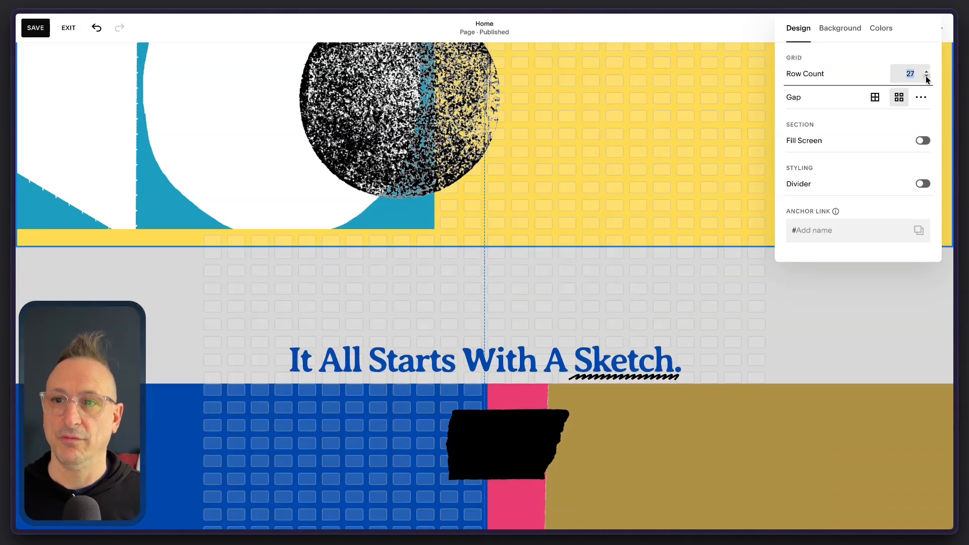
{"action": "left_click", "coordinate": [927, 79]}
{"action": "scroll", "coordinate": [743, 117], "scroll_direction": "up", "scroll_amount": 4}
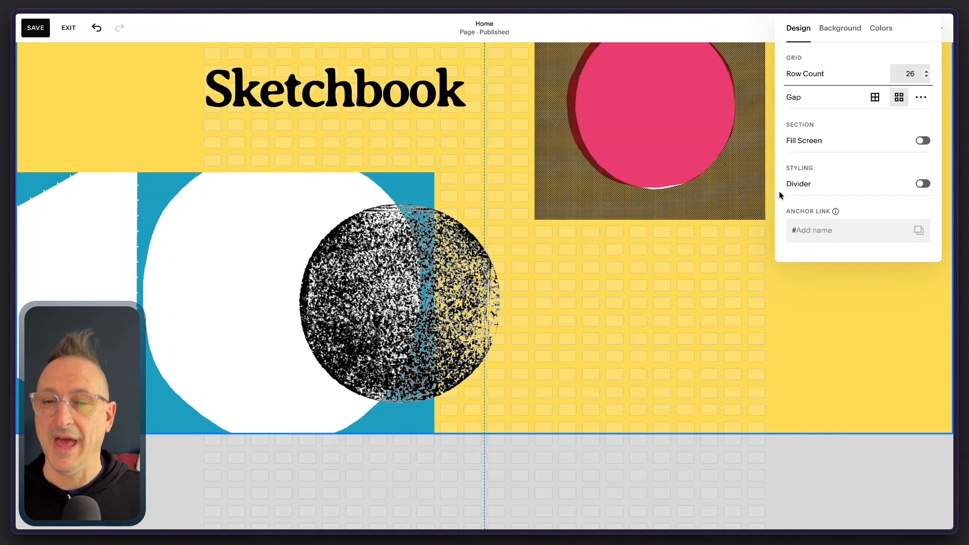
{"action": "left_click", "coordinate": [667, 305]}
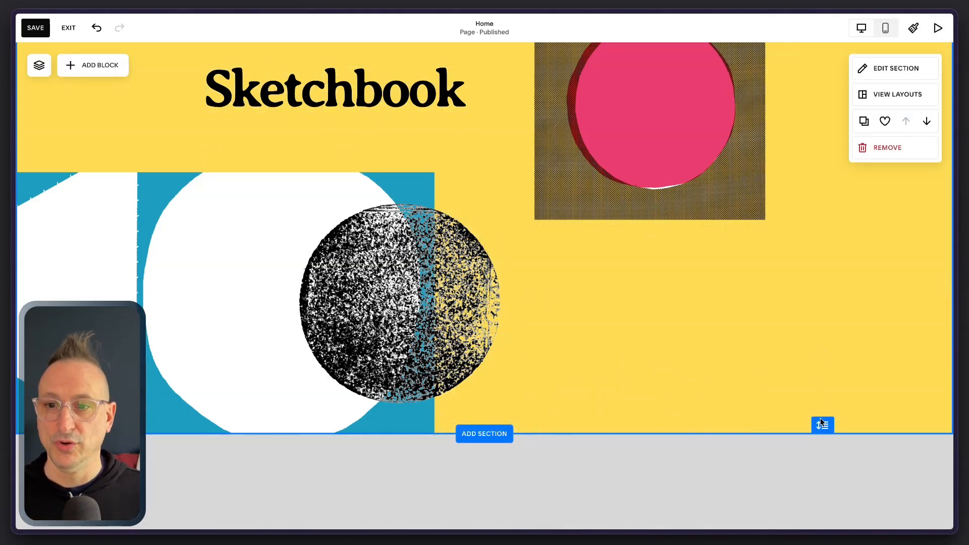
Stretch the first section's height far downward in several stages, adding empty grid rows below its images.
{"action": "left_click_drag", "start_coordinate": [821, 424], "coordinate": [807, 484]}
{"action": "scroll", "coordinate": [798, 375], "scroll_direction": "down", "scroll_amount": 3}
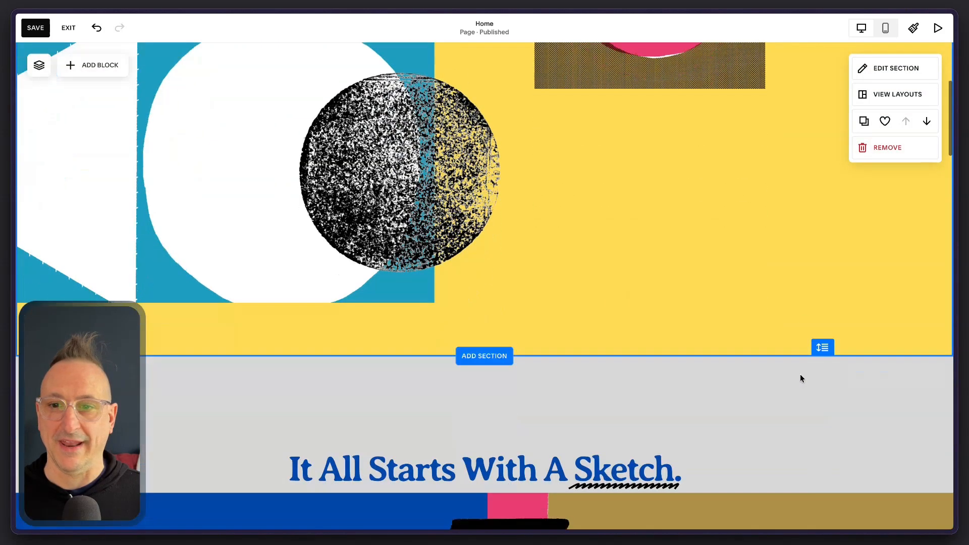
{"action": "left_click_drag", "start_coordinate": [819, 348], "coordinate": [821, 436]}
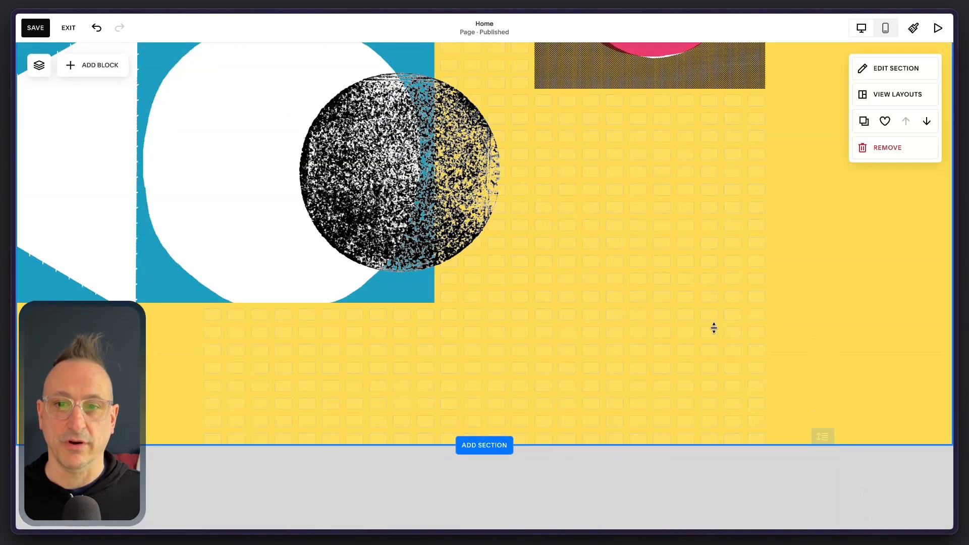
{"action": "scroll", "coordinate": [710, 320], "scroll_direction": "down", "scroll_amount": 5}
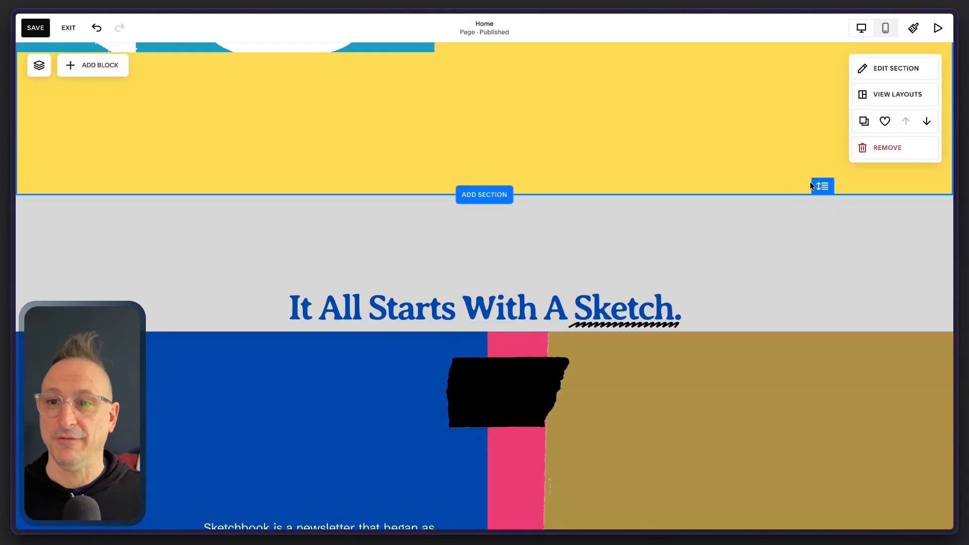
{"action": "left_click_drag", "start_coordinate": [823, 186], "coordinate": [821, 405]}
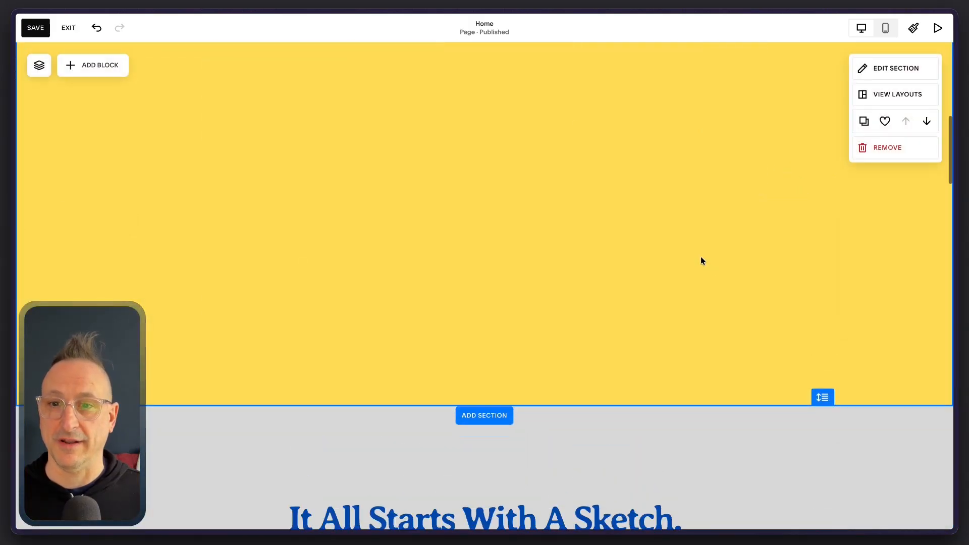
{"action": "scroll", "coordinate": [702, 257], "scroll_direction": "down", "scroll_amount": 3}
{"action": "left_click_drag", "start_coordinate": [822, 262], "coordinate": [822, 370]}
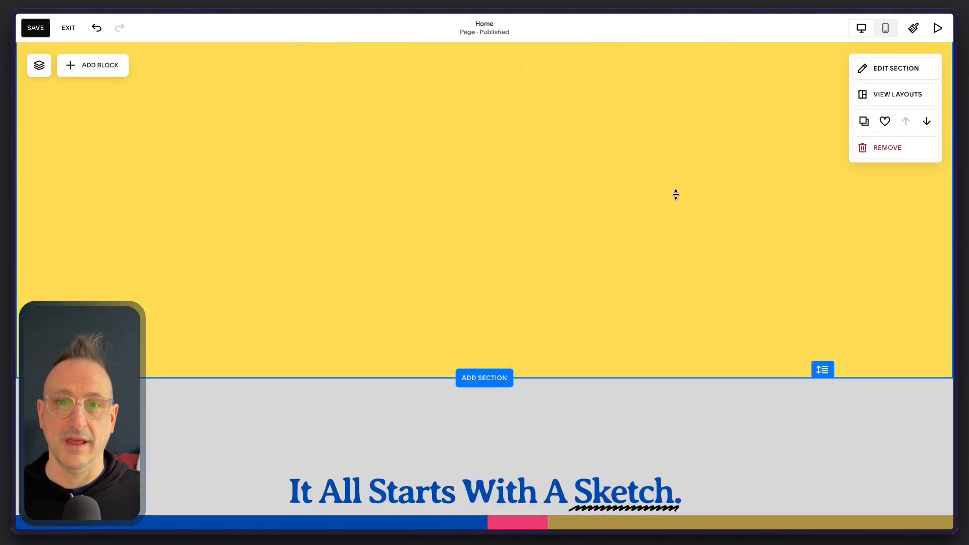
{"action": "scroll", "coordinate": [631, 236], "scroll_direction": "up", "scroll_amount": 3}
{"action": "scroll", "coordinate": [631, 235], "scroll_direction": "up", "scroll_amount": 3}
{"action": "scroll", "coordinate": [631, 235], "scroll_direction": "down", "scroll_amount": 6}
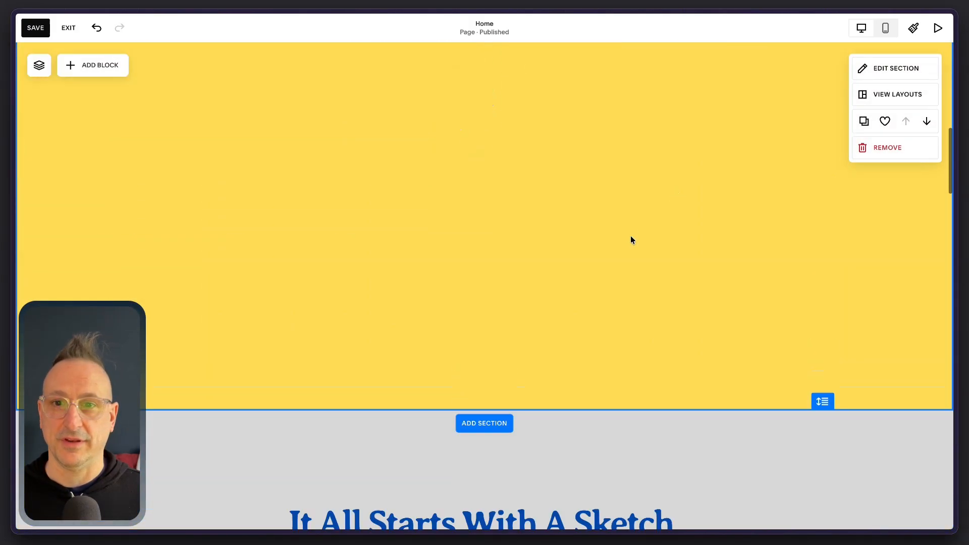
Shrink the first section's height until its lower edge meets the blue image, removing the empty rows.
{"action": "left_click_drag", "start_coordinate": [821, 322], "coordinate": [698, 161]}
{"action": "right_click", "coordinate": [698, 162]}
{"action": "left_click", "coordinate": [801, 214]}
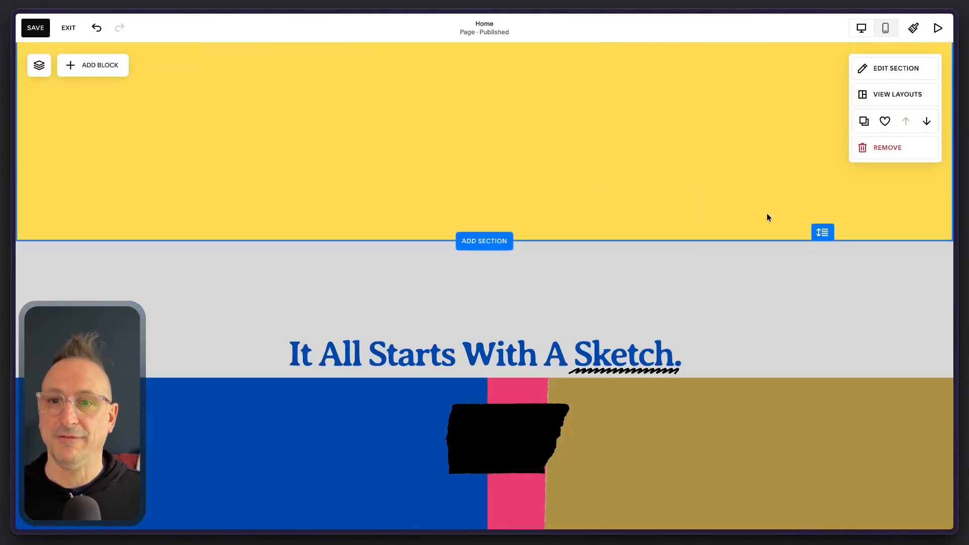
{"action": "scroll", "coordinate": [821, 231], "scroll_direction": "down", "scroll_amount": 5}
{"action": "scroll", "coordinate": [820, 232], "scroll_direction": "up", "scroll_amount": 10}
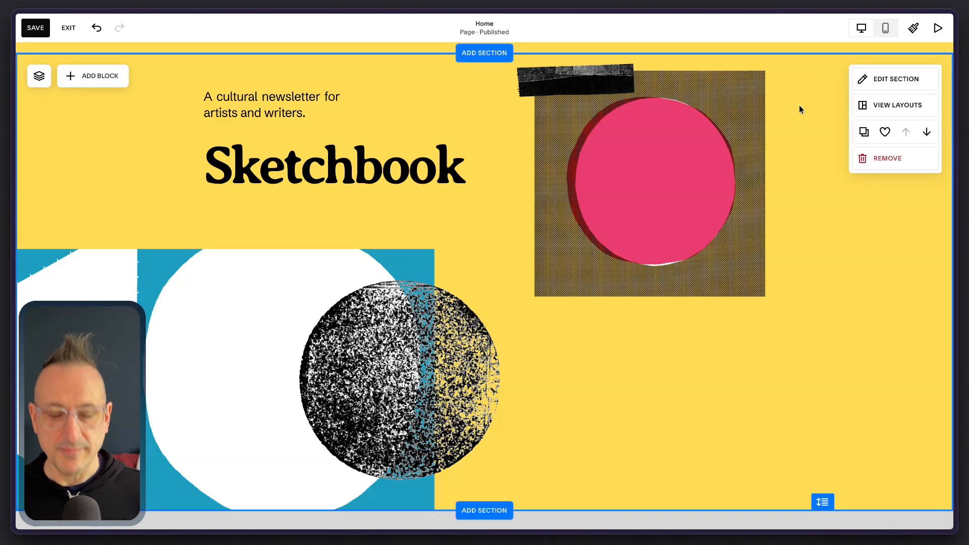
Remove the gap between the first section's grid cells in its design settings.
{"action": "left_click", "coordinate": [897, 81]}
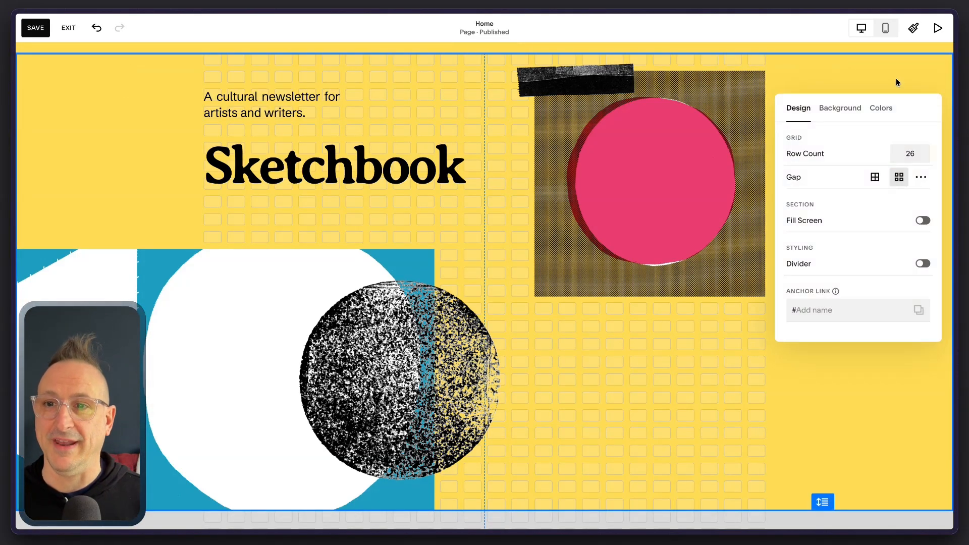
{"action": "left_click", "coordinate": [876, 177]}
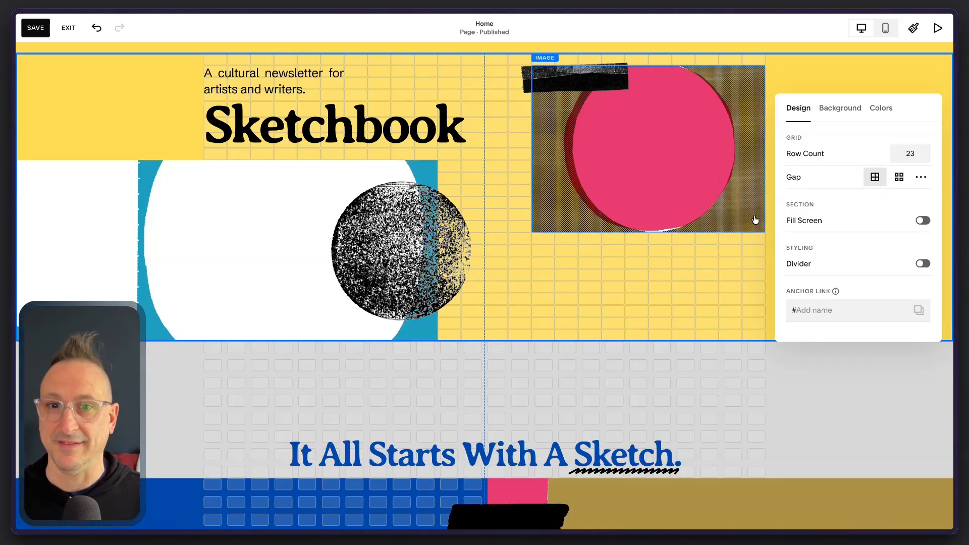
{"action": "scroll", "coordinate": [782, 212], "scroll_direction": "up", "scroll_amount": 1}
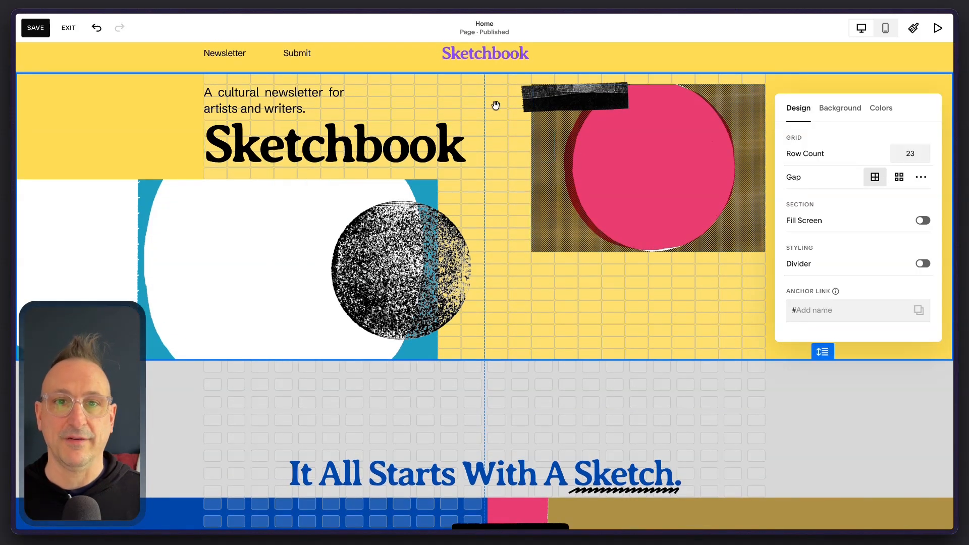
Restore the spacing between the first section's grid cells and customize it to a horizontal gap of 22 and a vertical gap of 29.
{"action": "left_click", "coordinate": [899, 178]}
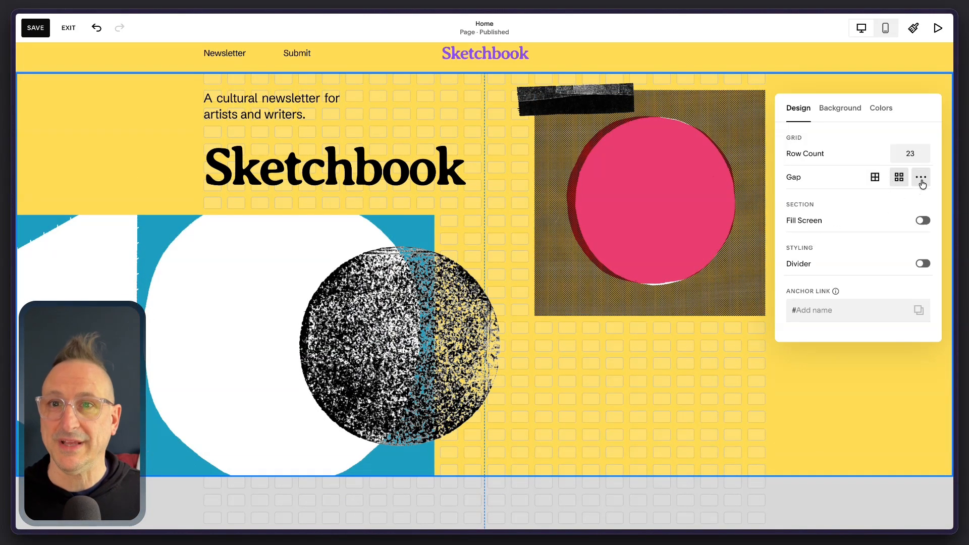
{"action": "left_click", "coordinate": [922, 183]}
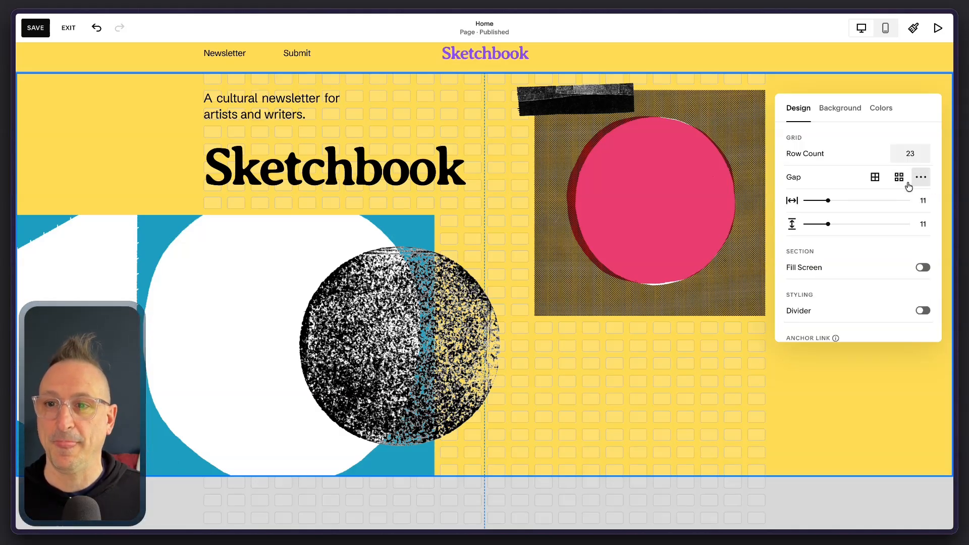
{"action": "left_click_drag", "start_coordinate": [829, 201], "coordinate": [864, 224]}
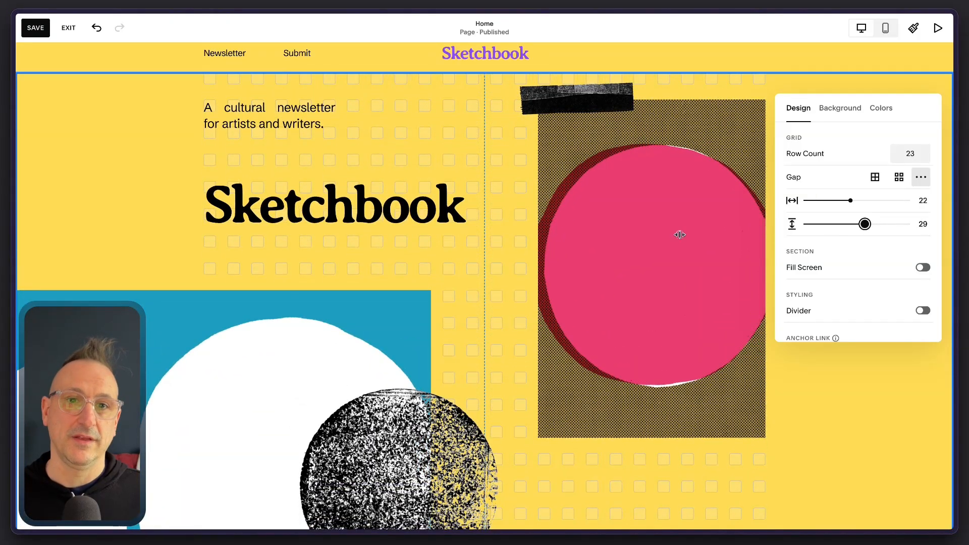
{"action": "scroll", "coordinate": [422, 277], "scroll_direction": "down", "scroll_amount": 5}
{"action": "scroll", "coordinate": [524, 263], "scroll_direction": "up", "scroll_amount": 5}
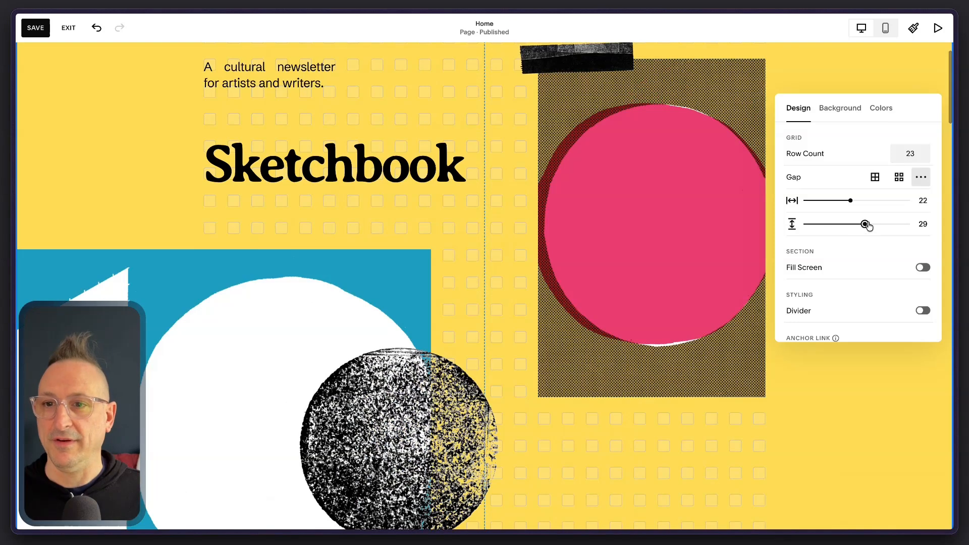
Reduce the first section's vertical and horizontal grid gaps to 0.
{"action": "left_click_drag", "start_coordinate": [865, 223], "coordinate": [810, 223]}
{"action": "left_click_drag", "start_coordinate": [810, 223], "coordinate": [803, 222]}
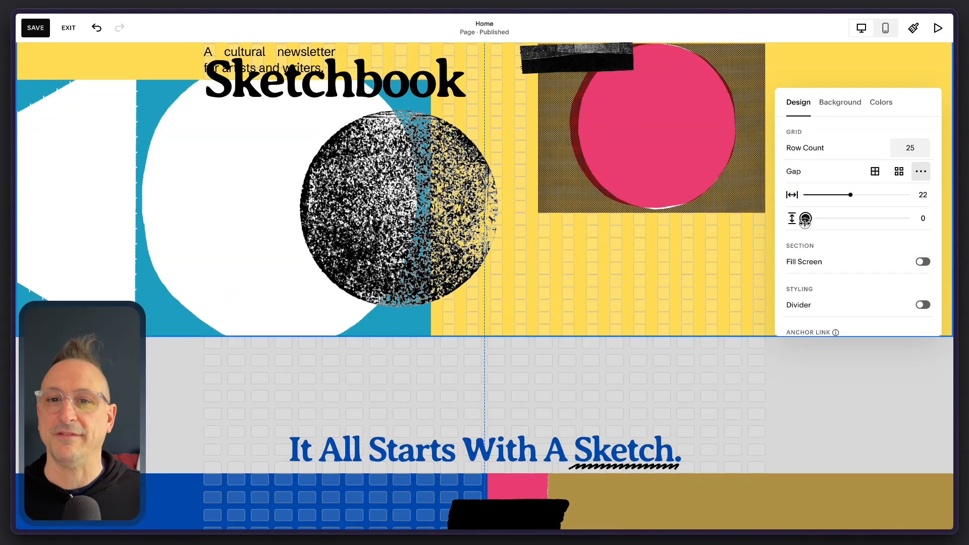
{"action": "left_click_drag", "start_coordinate": [850, 196], "coordinate": [805, 195]}
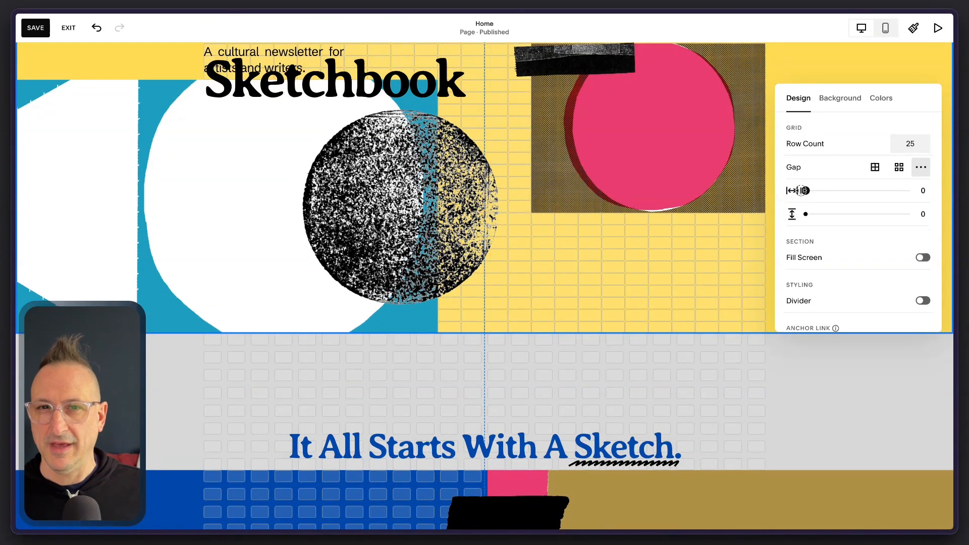
{"action": "scroll", "coordinate": [628, 253], "scroll_direction": "up", "scroll_amount": 2}
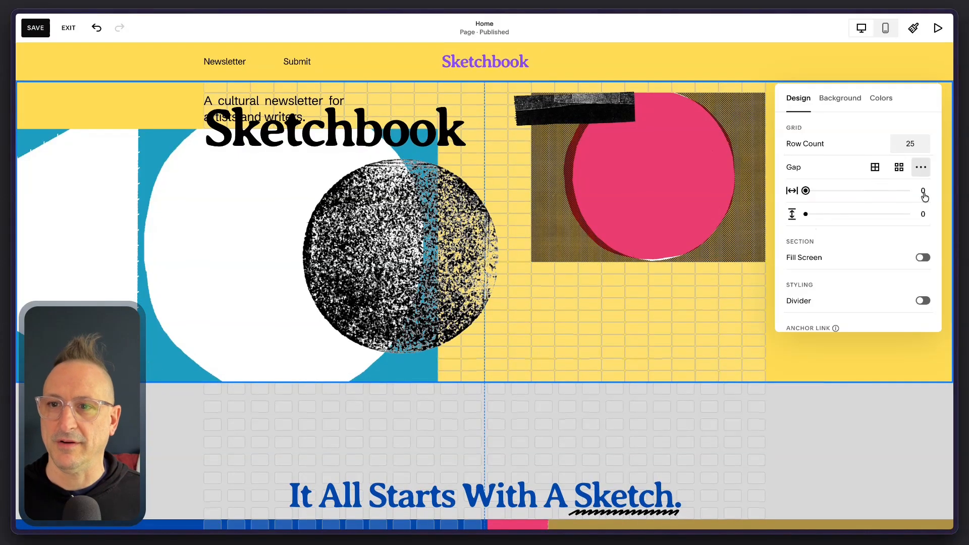
Set both the horizontal and vertical grid gaps of the first section to 11, then save the page and exit editing.
{"action": "type", "text": "11"}
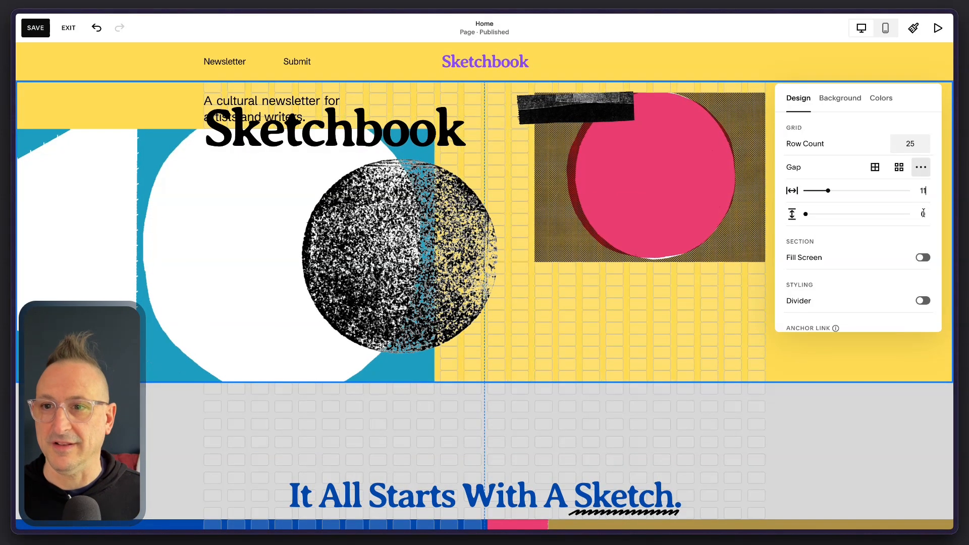
{"action": "type", "text": "11"}
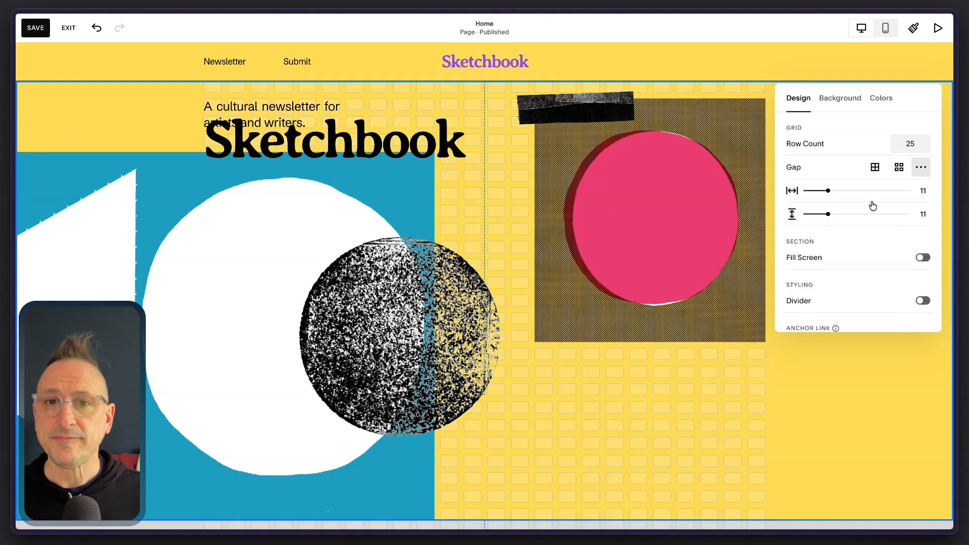
{"action": "left_click", "coordinate": [487, 100]}
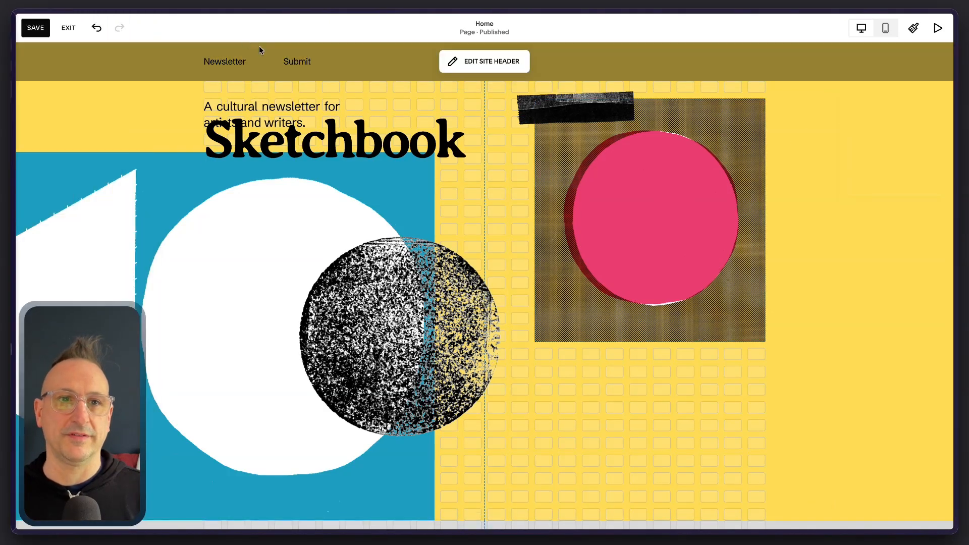
{"action": "left_click", "coordinate": [43, 29]}
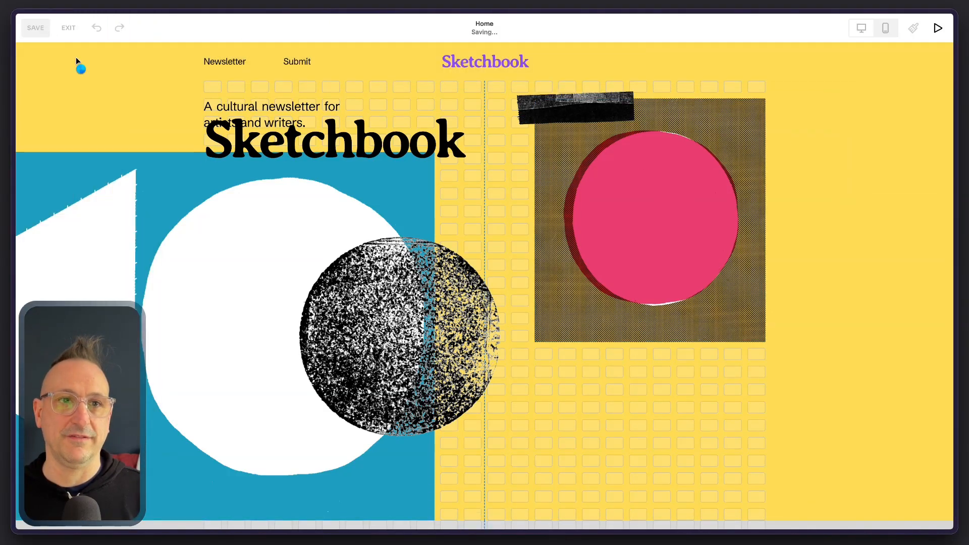
{"action": "left_click", "coordinate": [70, 28]}
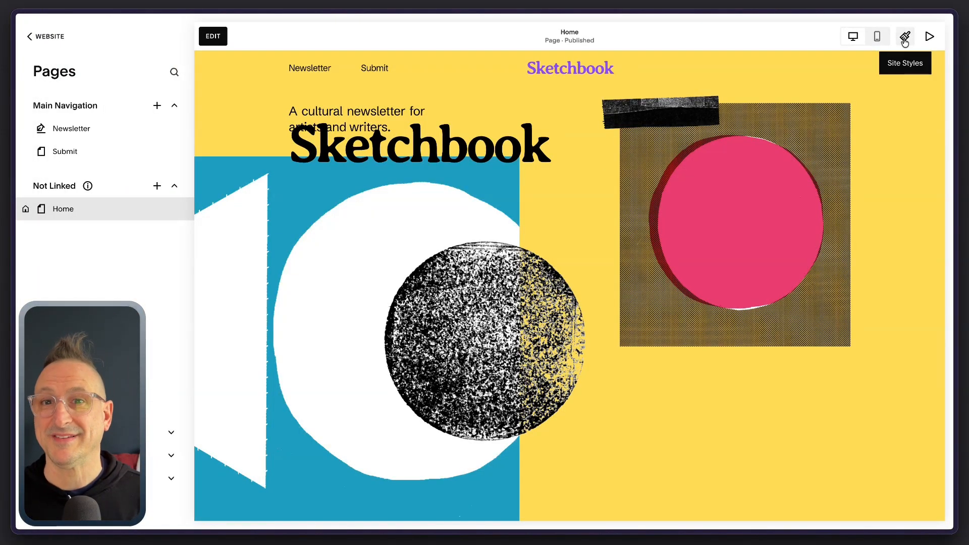
In the site-wide spacing styles, set the maximum page width to 1156px and the site margin to 4vw.
{"action": "left_click", "coordinate": [905, 37]}
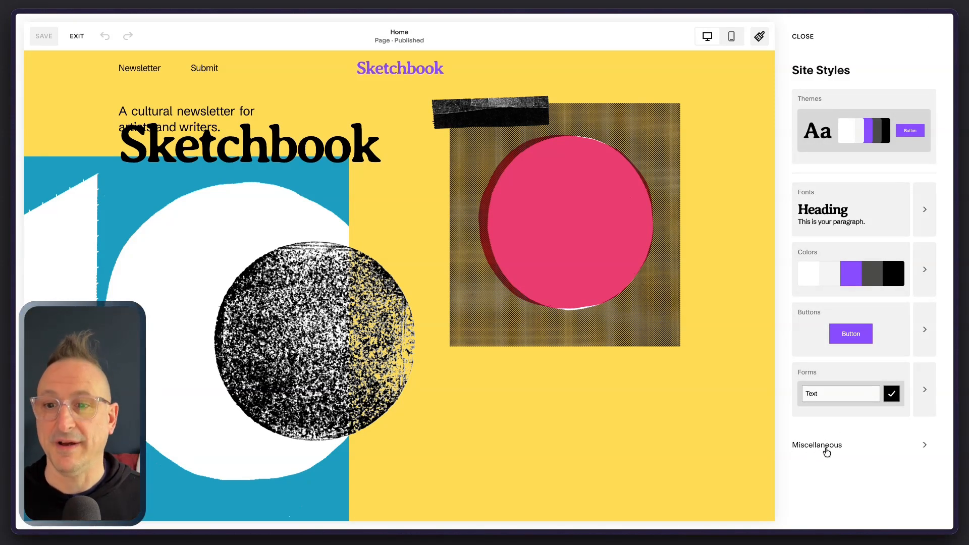
{"action": "left_click", "coordinate": [826, 449]}
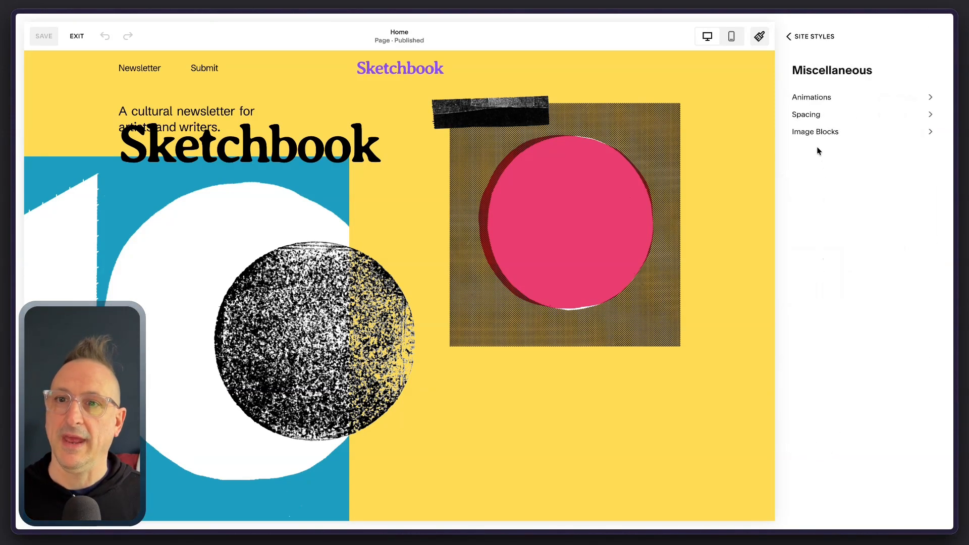
{"action": "left_click", "coordinate": [816, 116]}
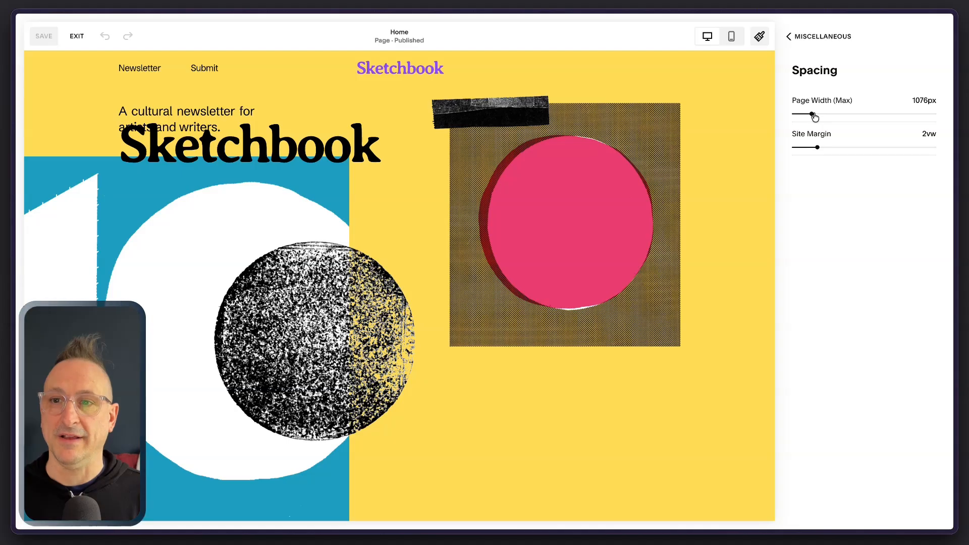
{"action": "mouse_move", "coordinate": [815, 117]}
{"action": "left_mouse_down"}
{"action": "mouse_move", "coordinate": [838, 114]}
{"action": "mouse_move", "coordinate": [805, 113]}
{"action": "mouse_move", "coordinate": [851, 112]}
{"action": "mouse_move", "coordinate": [816, 114]}
{"action": "left_mouse_up"}
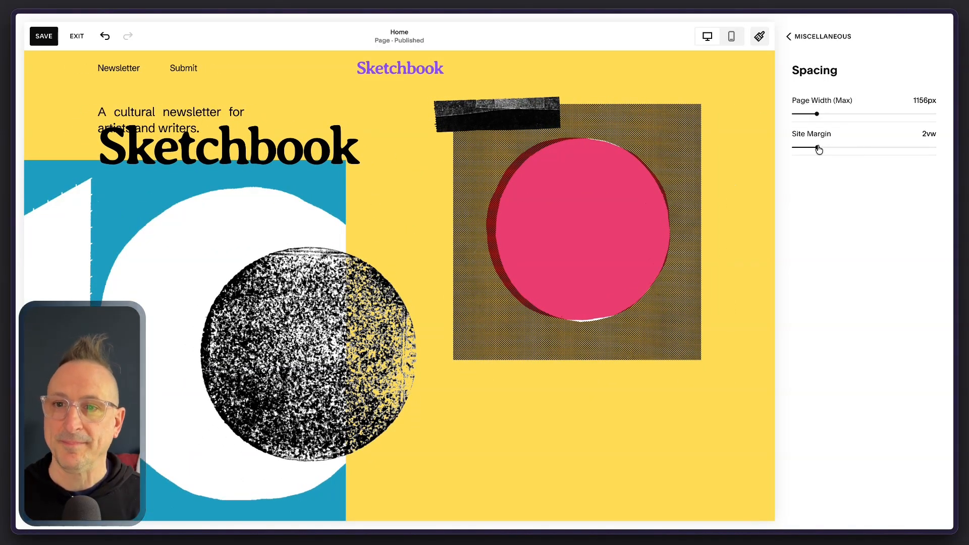
{"action": "left_click_drag", "start_coordinate": [819, 149], "coordinate": [842, 148]}
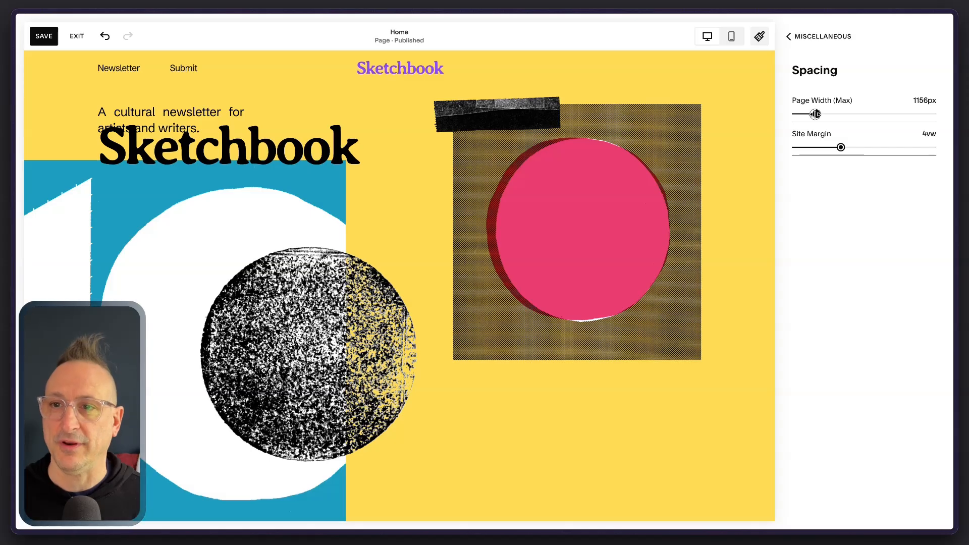
Widen the maximum page width to 1270px, close the site styles and save the changes.
{"action": "left_click_drag", "start_coordinate": [816, 114], "coordinate": [824, 113]}
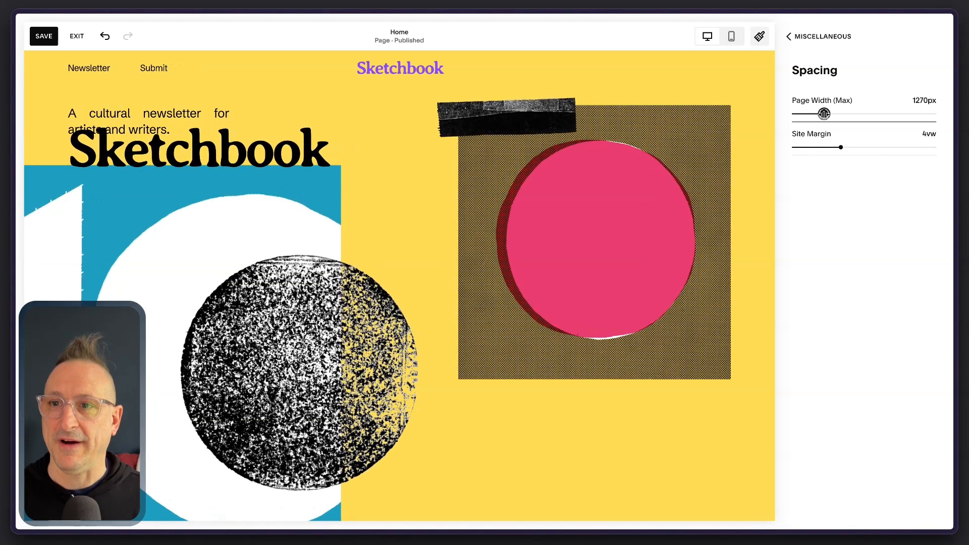
{"action": "left_click", "coordinate": [813, 39]}
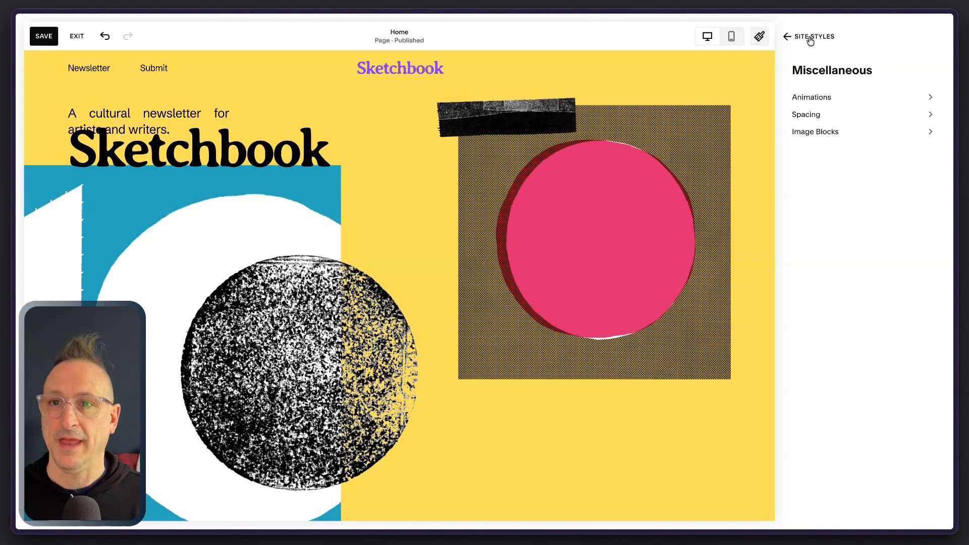
{"action": "left_click", "coordinate": [810, 38]}
{"action": "left_click", "coordinate": [807, 38]}
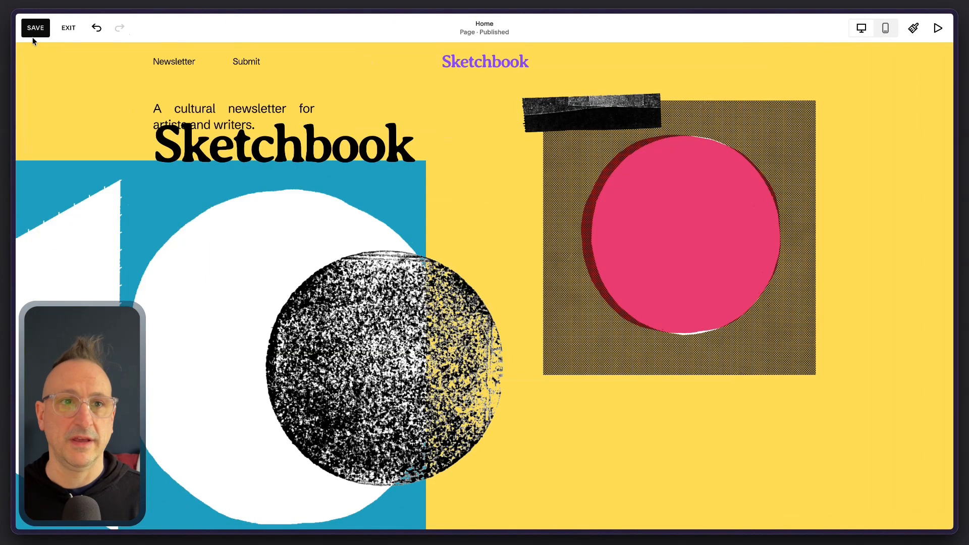
{"action": "left_click", "coordinate": [28, 28]}
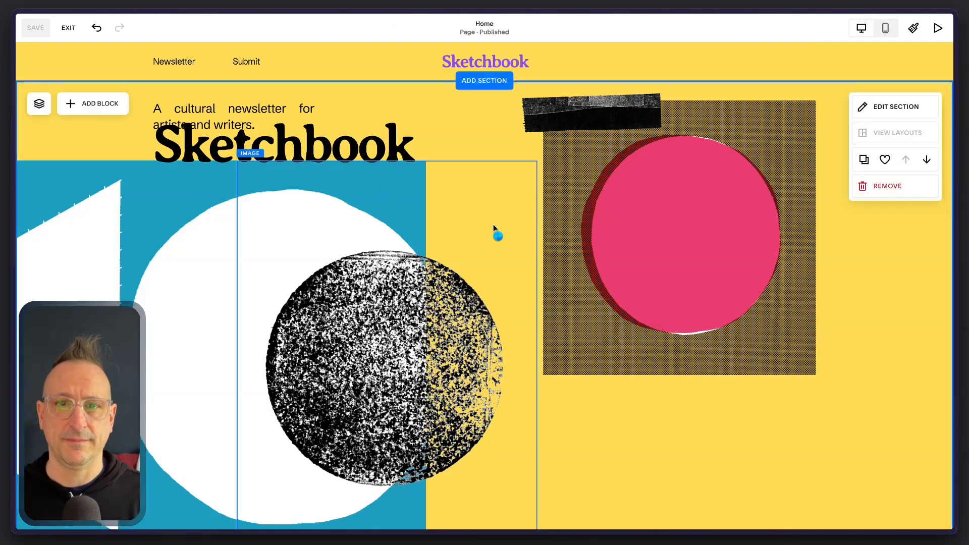
Examine how the blue image and the pink circle image in the first section sit against the widened page grid.
{"action": "scroll", "coordinate": [473, 214], "scroll_direction": "down", "scroll_amount": 4}
{"action": "scroll", "coordinate": [475, 228], "scroll_direction": "up", "scroll_amount": 4}
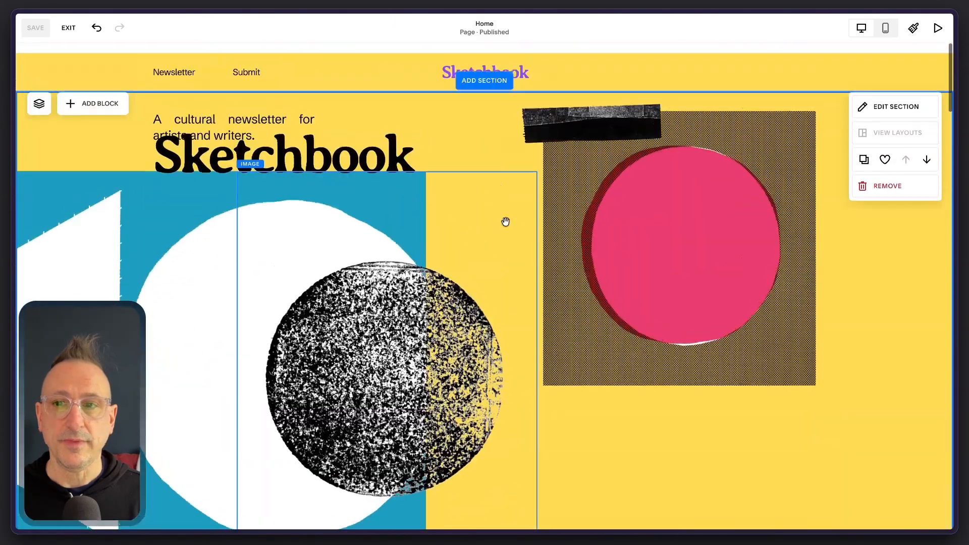
{"action": "left_click", "coordinate": [155, 204]}
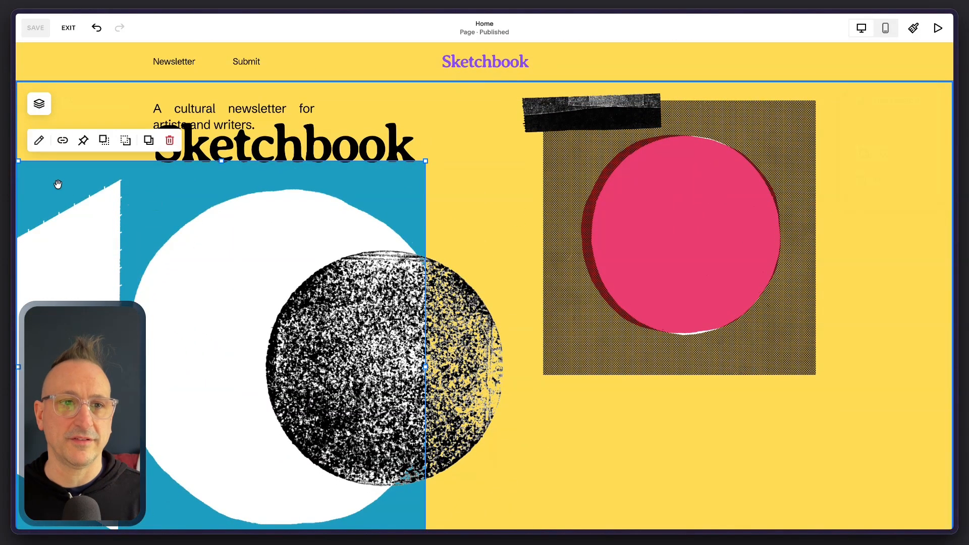
{"action": "left_click_drag", "start_coordinate": [68, 185], "coordinate": [65, 186]}
{"action": "left_click", "coordinate": [803, 190]}
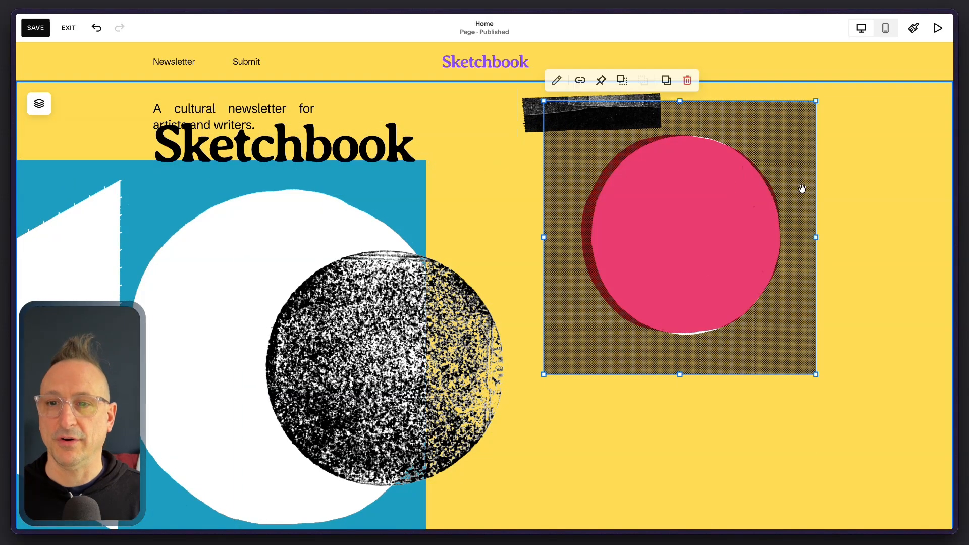
{"action": "left_click", "coordinate": [491, 149]}
{"action": "left_click", "coordinate": [883, 233]}
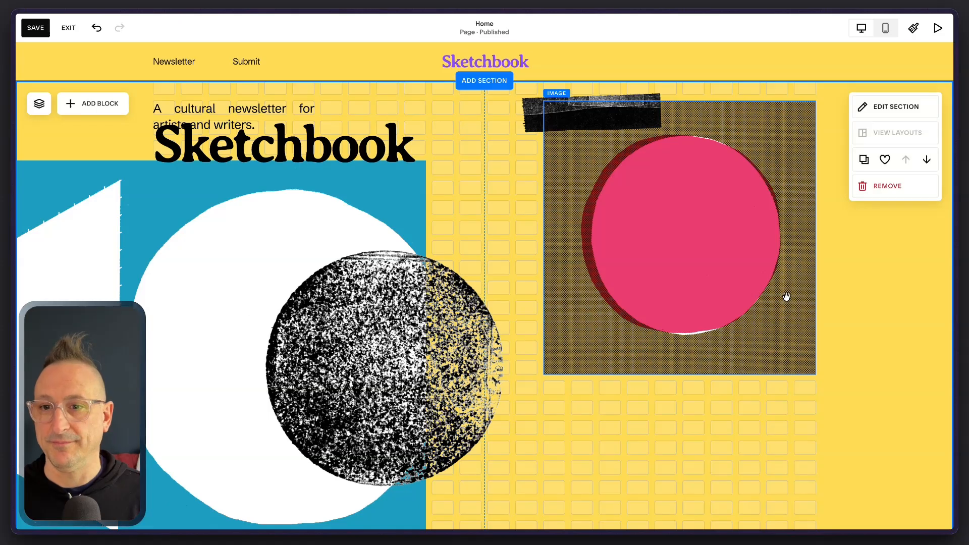
{"action": "left_click_drag", "start_coordinate": [786, 299], "coordinate": [787, 303]}
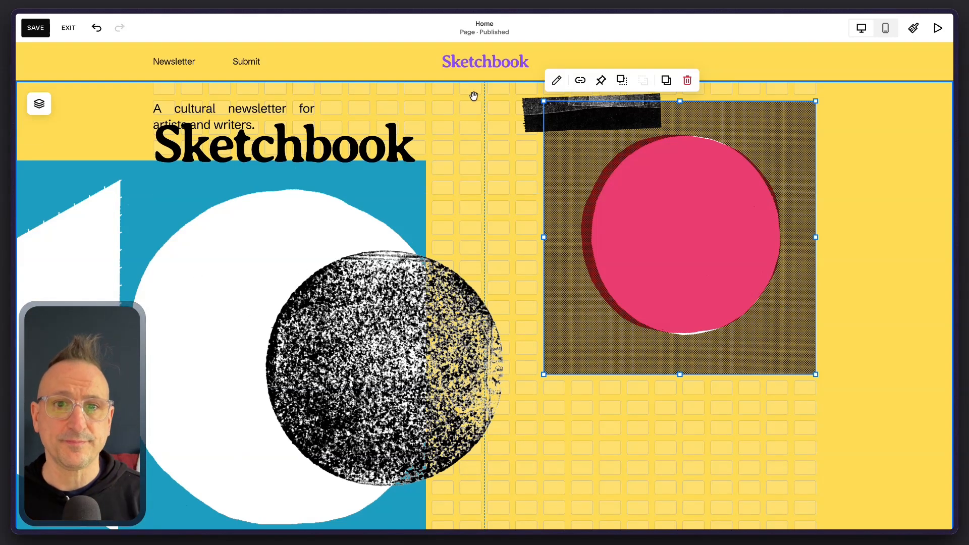
Lower the top edges of the blue and speckled circle images together by six grid rows, then raise the blue image's top edge one row.
{"action": "scroll", "coordinate": [352, 234], "scroll_direction": "down", "scroll_amount": 2}
{"action": "left_click", "coordinate": [352, 234]}
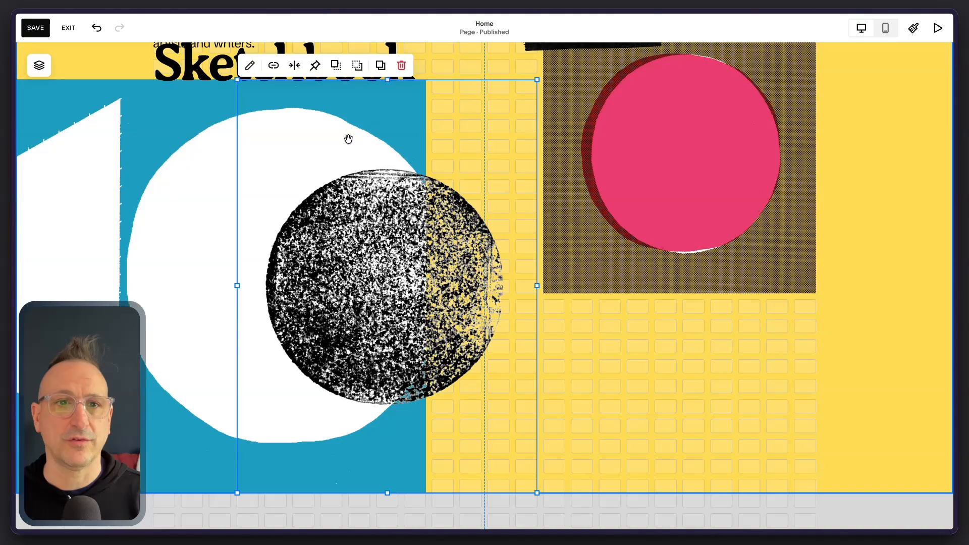
{"action": "left_click", "coordinate": [186, 167], "text": "shift"}
{"action": "left_click_drag", "start_coordinate": [284, 84], "coordinate": [281, 196]}
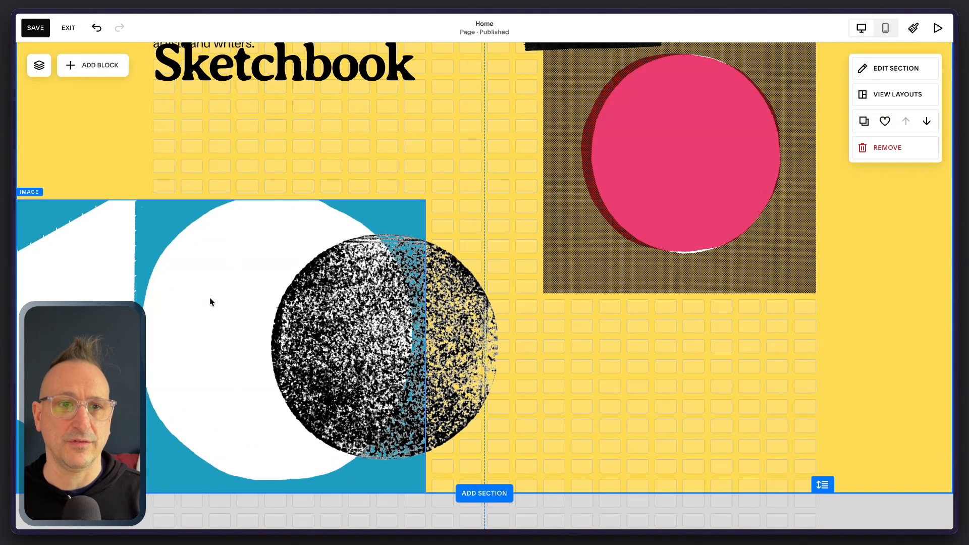
{"action": "left_click", "coordinate": [238, 282]}
{"action": "left_click_drag", "start_coordinate": [229, 199], "coordinate": [227, 173]}
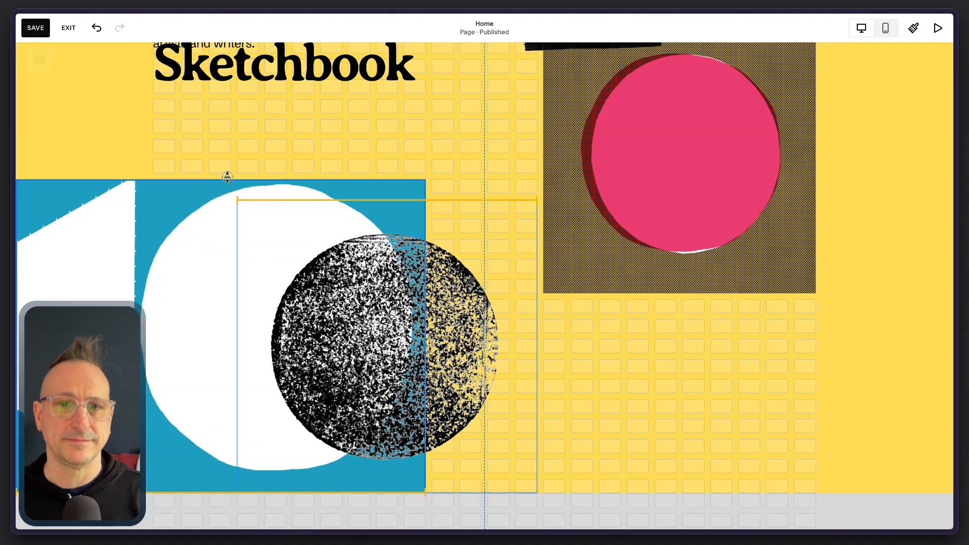
Move the Sketchbook heading down two grid rows so it clears the newsletter tagline above it.
{"action": "left_click", "coordinate": [451, 63]}
{"action": "scroll", "coordinate": [450, 112], "scroll_direction": "up", "scroll_amount": 2}
{"action": "scroll", "coordinate": [450, 112], "scroll_direction": "up", "scroll_amount": 1}
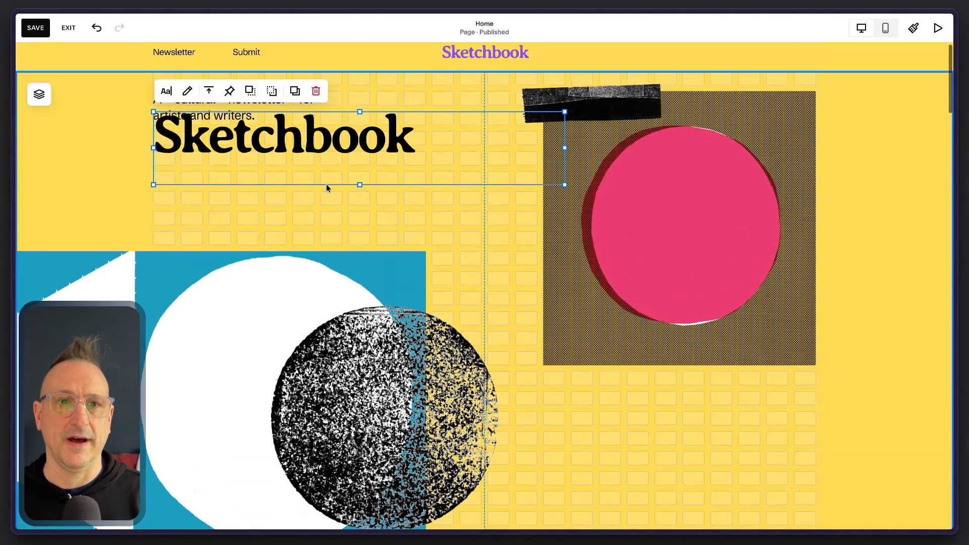
{"action": "left_click", "coordinate": [347, 246]}
{"action": "left_click_drag", "start_coordinate": [338, 173], "coordinate": [338, 193]}
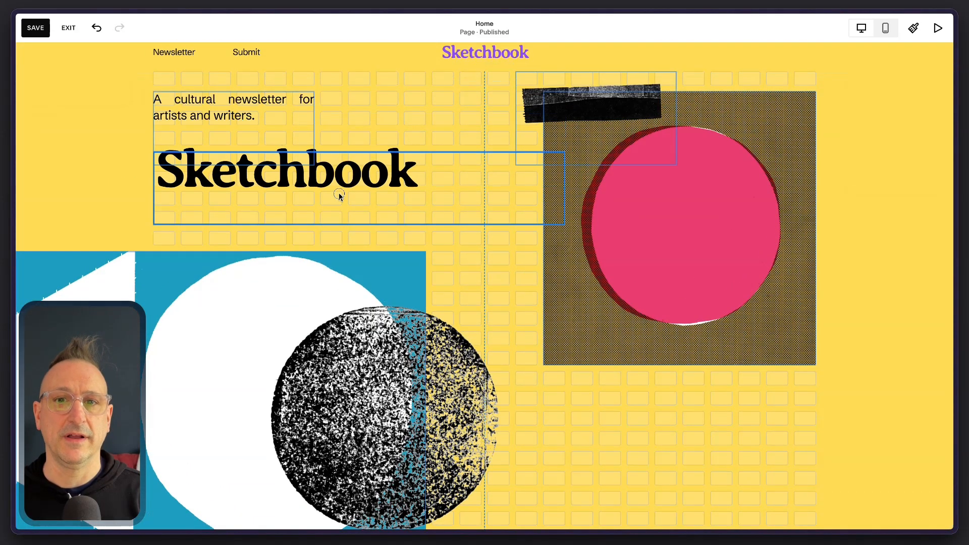
{"action": "left_click", "coordinate": [517, 247]}
Review the Home page's lower sections on the wider grid and return to the first section.
{"action": "scroll", "coordinate": [517, 247], "scroll_direction": "down", "scroll_amount": 15}
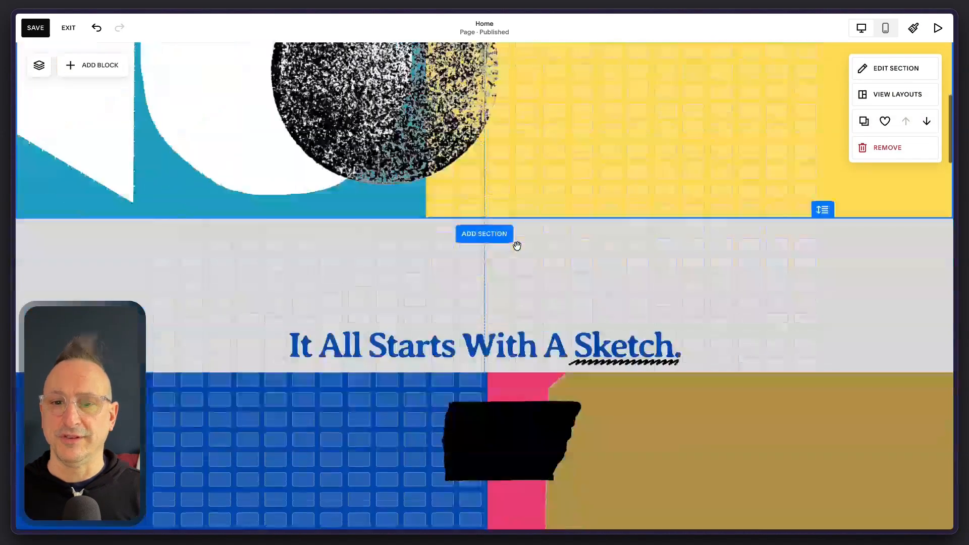
{"action": "scroll", "coordinate": [626, 224], "scroll_direction": "down", "scroll_amount": 12}
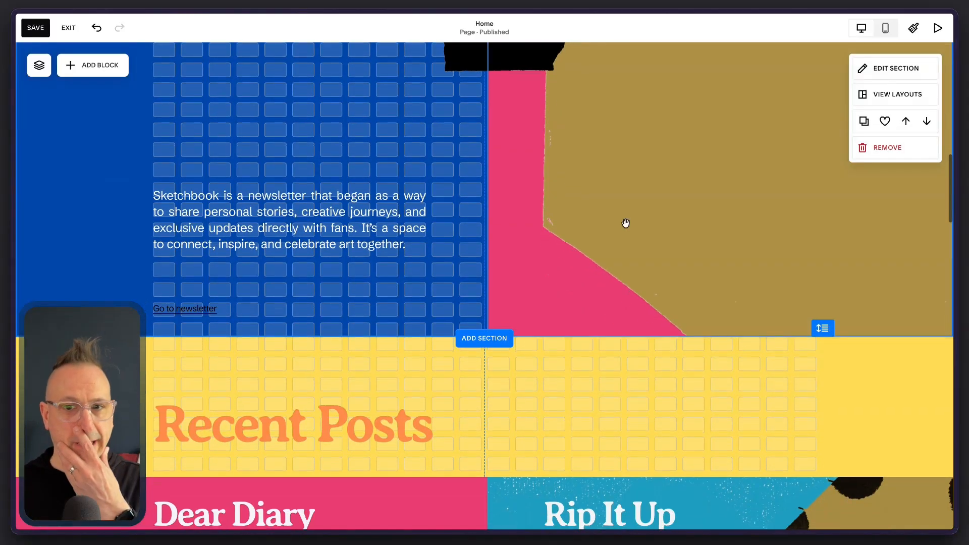
{"action": "scroll", "coordinate": [626, 223], "scroll_direction": "up", "scroll_amount": 20}
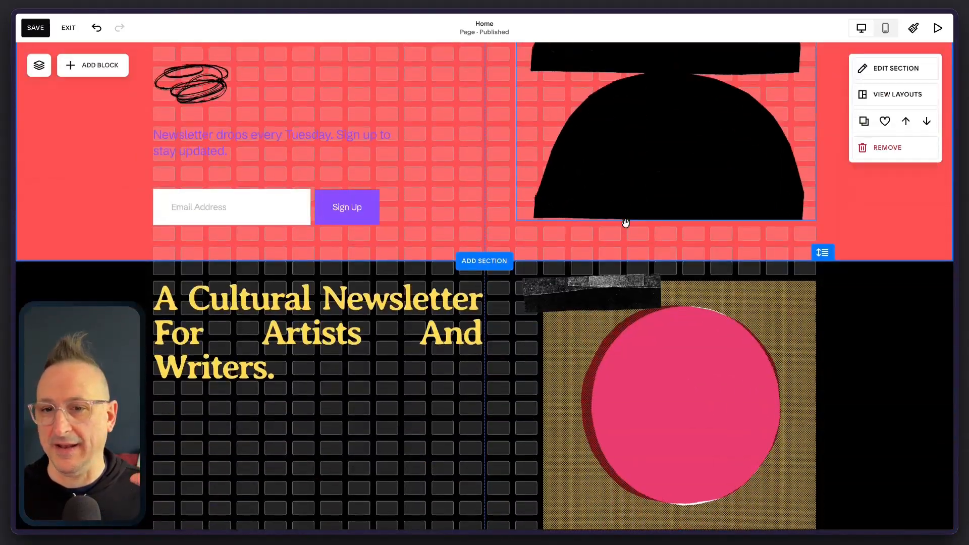
{"action": "scroll", "coordinate": [626, 223], "scroll_direction": "up", "scroll_amount": 3}
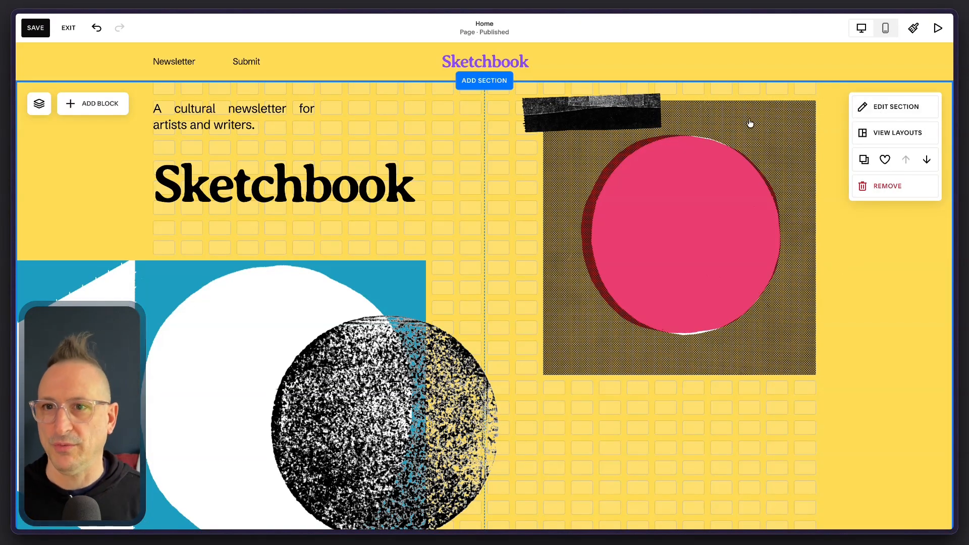
Save and leave the Home page, and add an unlinked About page using the Our Story layout.
{"action": "left_click", "coordinate": [36, 29]}
{"action": "left_click", "coordinate": [69, 28]}
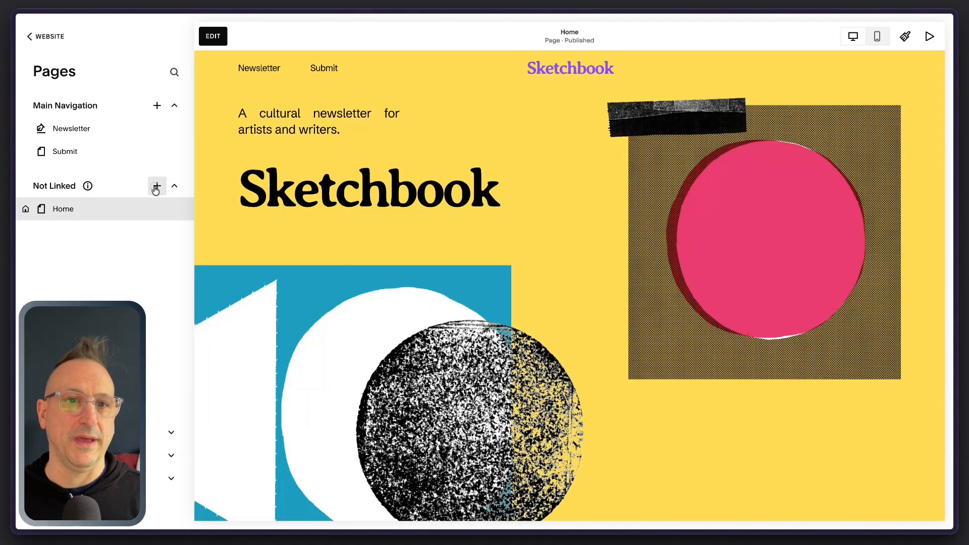
{"action": "left_click", "coordinate": [155, 188]}
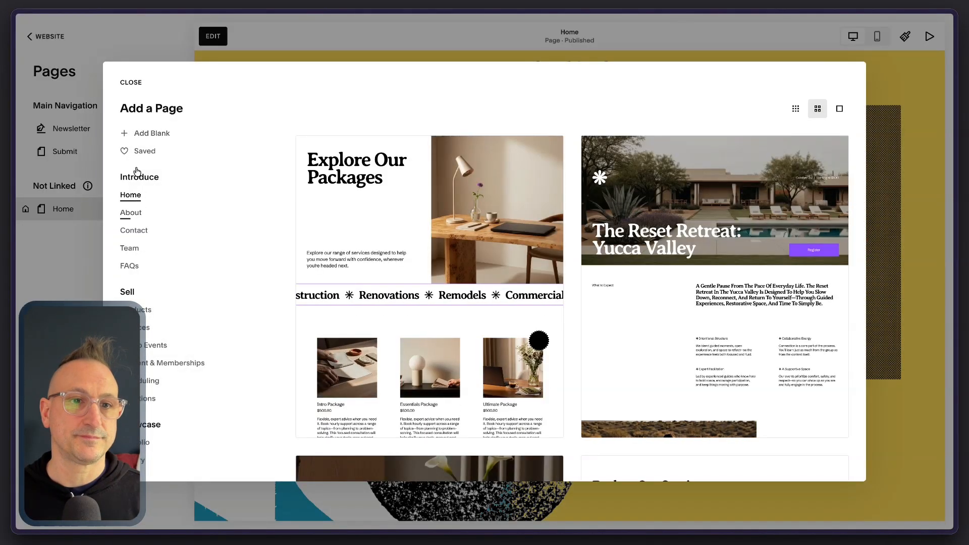
{"action": "left_click", "coordinate": [138, 216]}
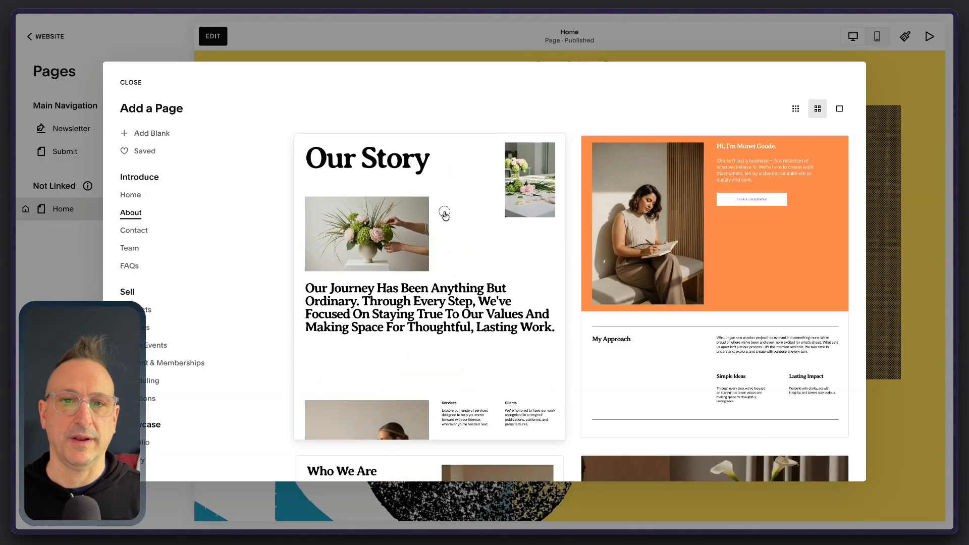
{"action": "left_click", "coordinate": [444, 214]}
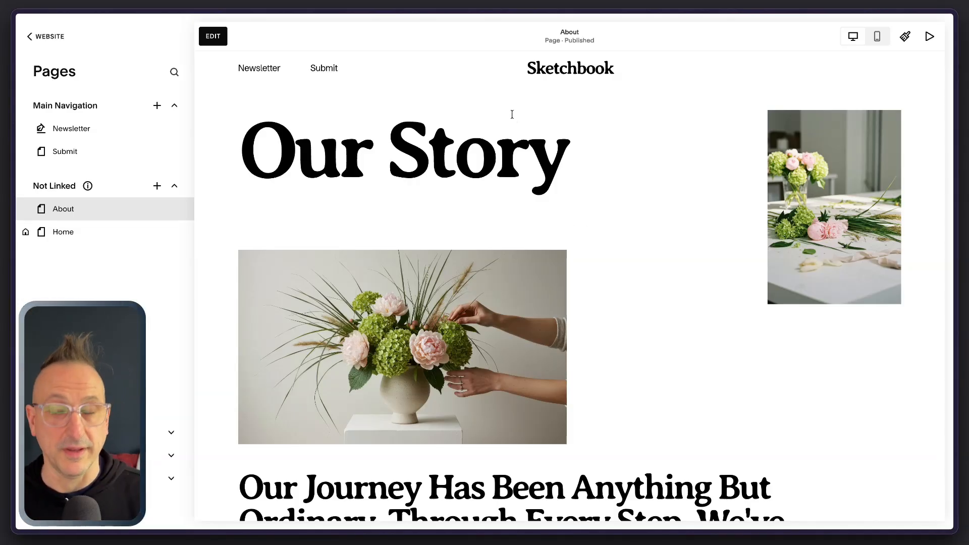
Open the About page for editing and examine how its Our Story and Services sections sit on the grid.
{"action": "left_click", "coordinate": [213, 38]}
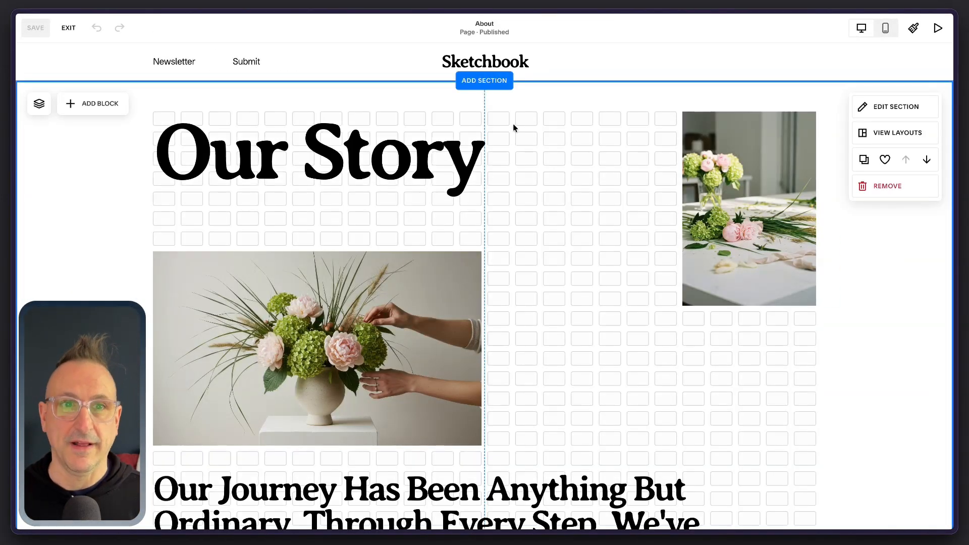
{"action": "scroll", "coordinate": [633, 101], "scroll_direction": "down", "scroll_amount": 7}
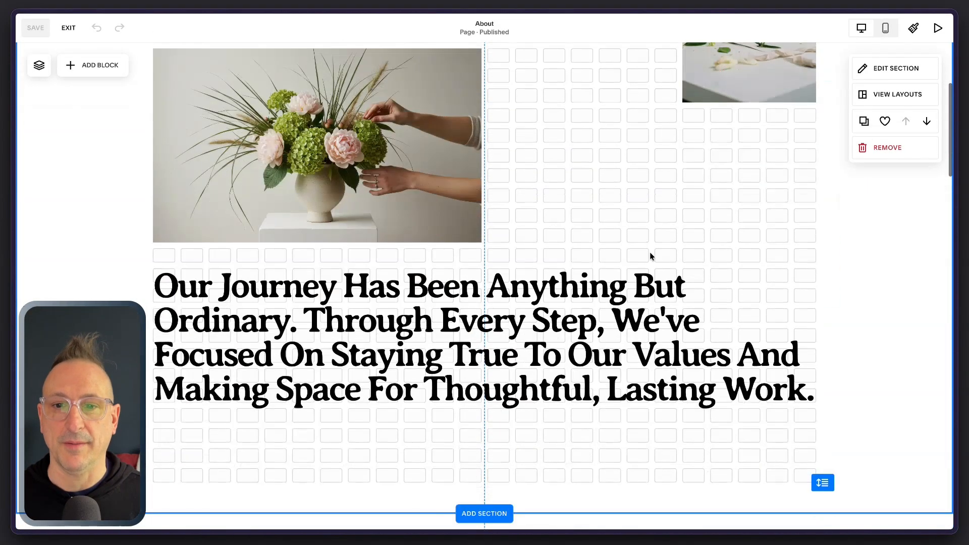
{"action": "scroll", "coordinate": [574, 375], "scroll_direction": "down", "scroll_amount": 2}
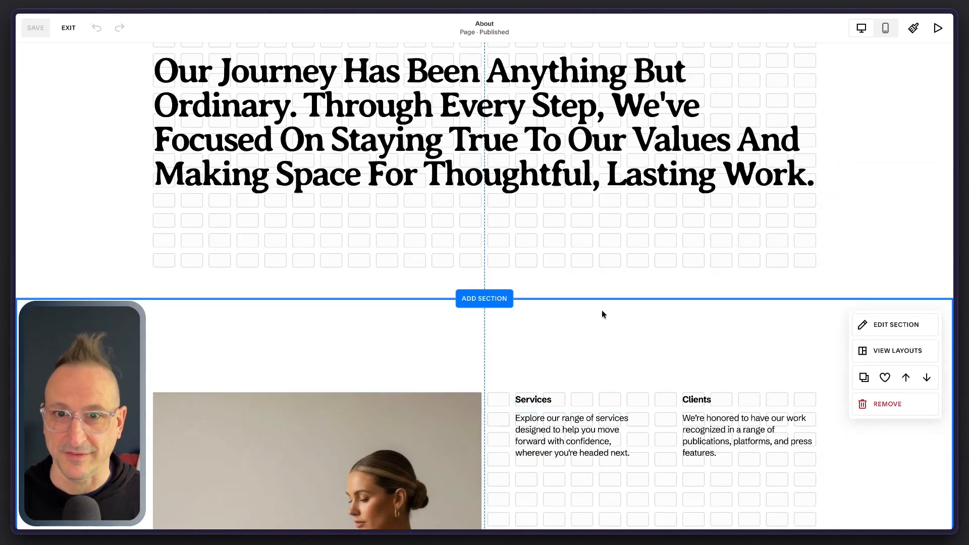
{"action": "scroll", "coordinate": [602, 310], "scroll_direction": "down", "scroll_amount": 2}
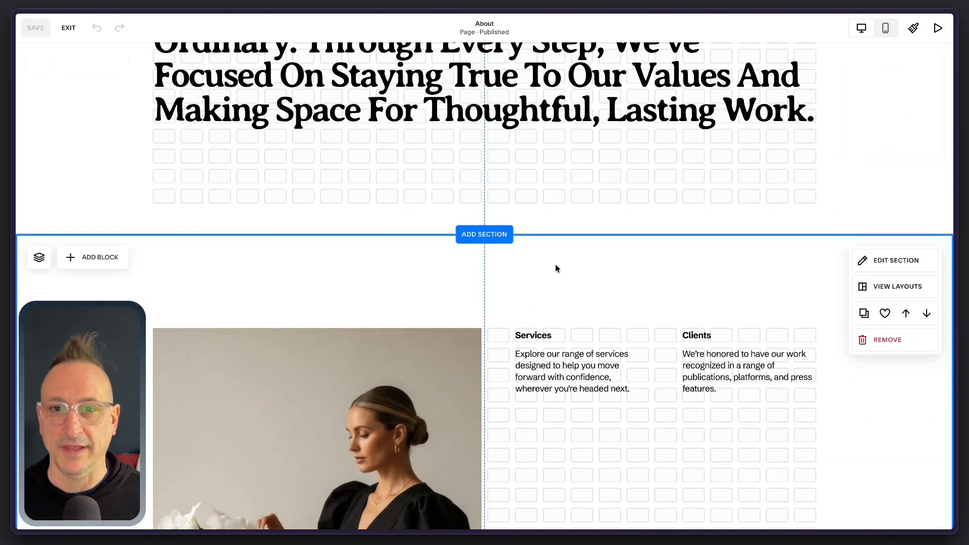
{"action": "scroll", "coordinate": [578, 300], "scroll_direction": "down", "scroll_amount": 10}
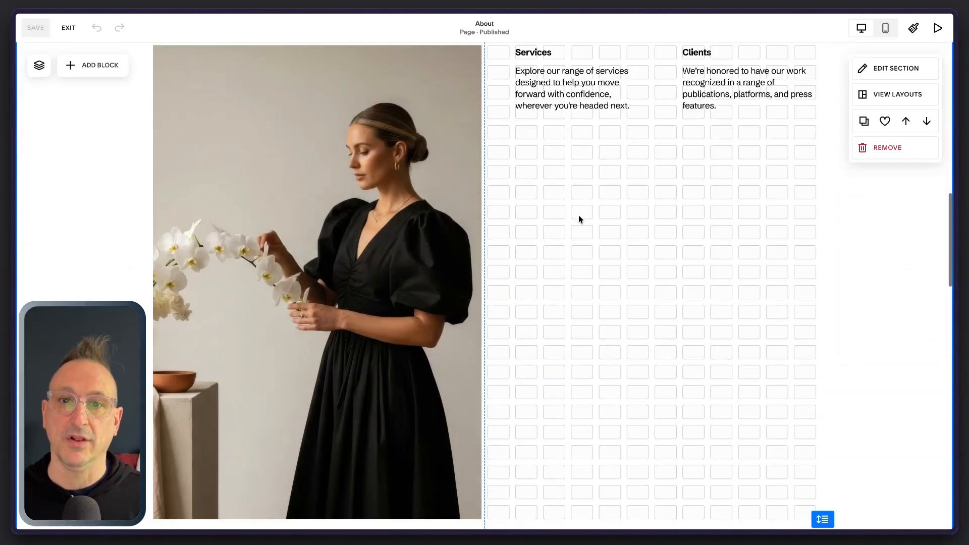
{"action": "scroll", "coordinate": [591, 262], "scroll_direction": "up", "scroll_amount": 8}
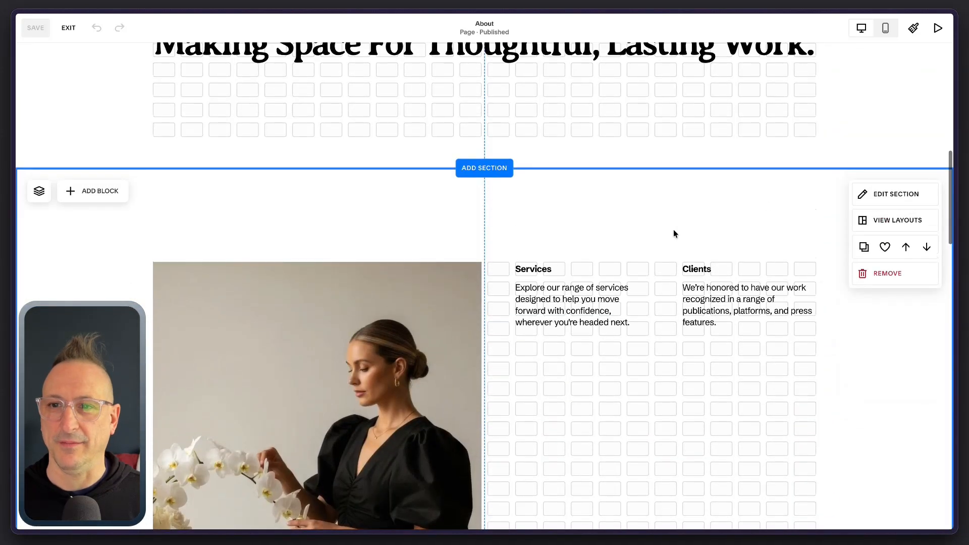
{"action": "scroll", "coordinate": [635, 173], "scroll_direction": "up", "scroll_amount": 10}
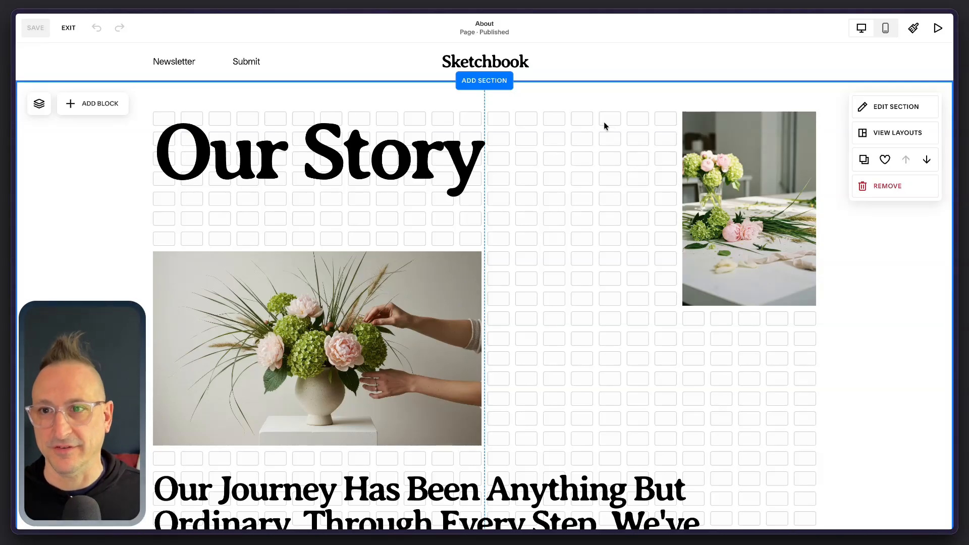
Keep Fill Screen on for the Our Story section and set its height to M after trying L.
{"action": "left_click", "coordinate": [900, 107]}
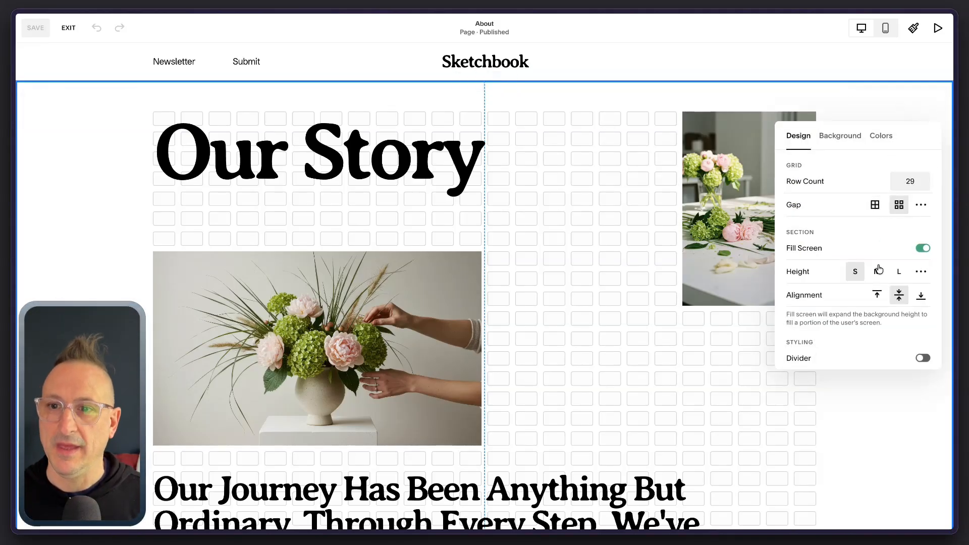
{"action": "left_click", "coordinate": [923, 249]}
{"action": "left_click", "coordinate": [923, 249]}
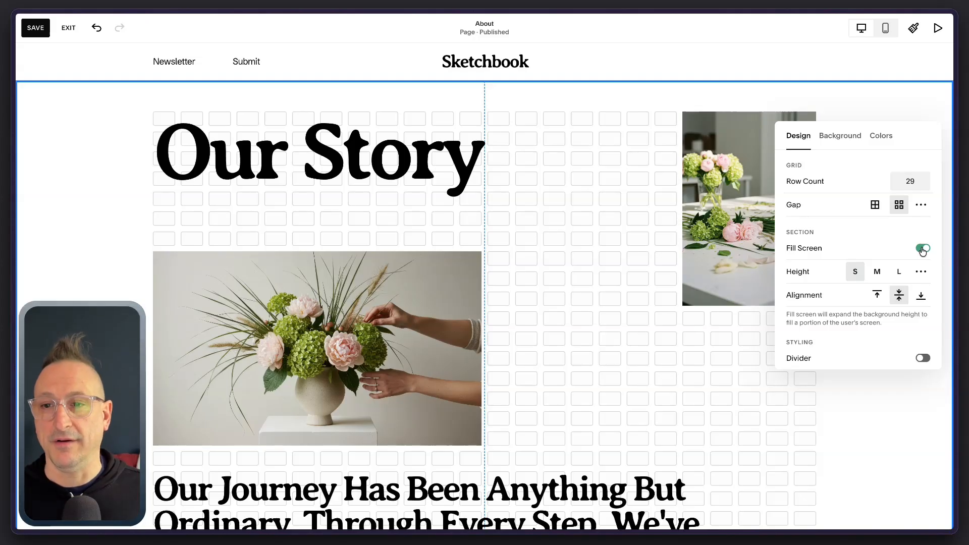
{"action": "left_click", "coordinate": [877, 273]}
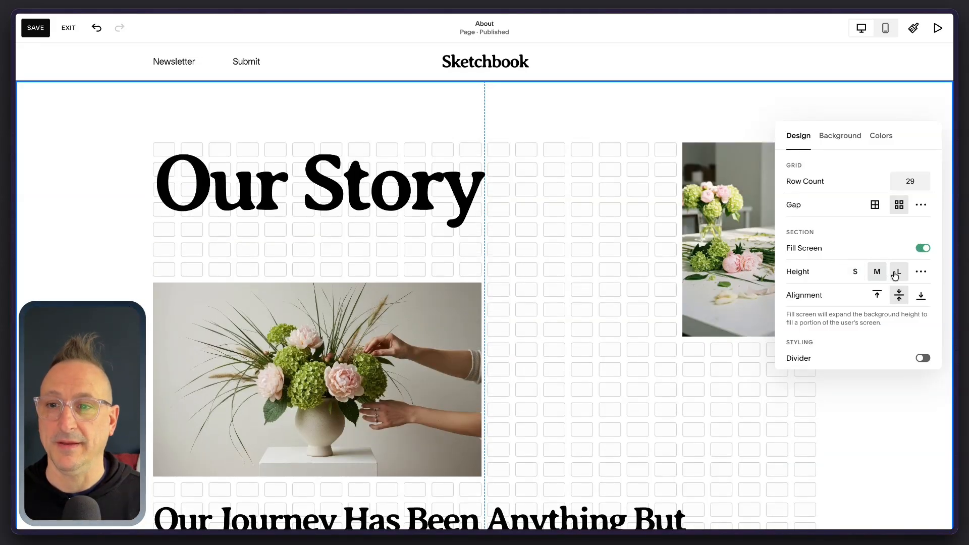
{"action": "left_click", "coordinate": [897, 274]}
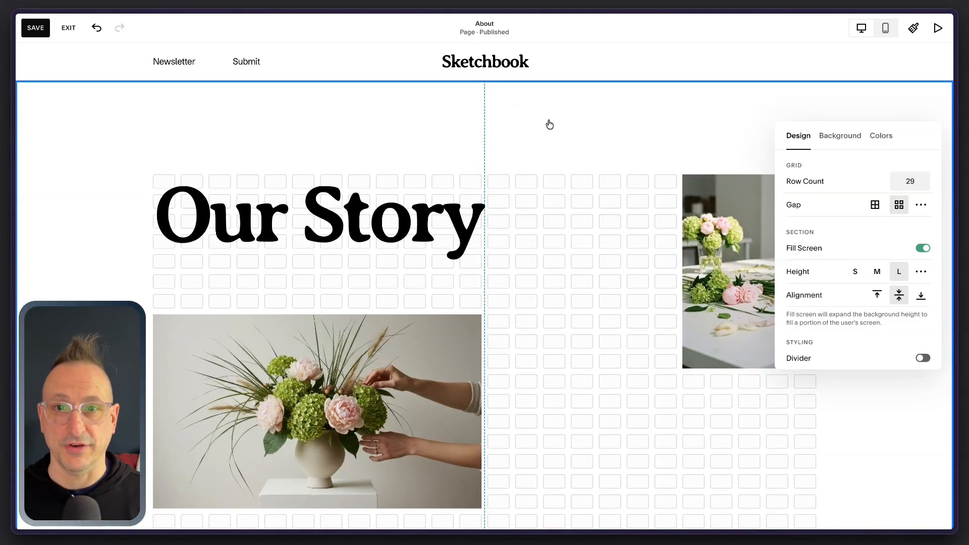
{"action": "left_click", "coordinate": [881, 273]}
{"action": "left_click", "coordinate": [665, 179]}
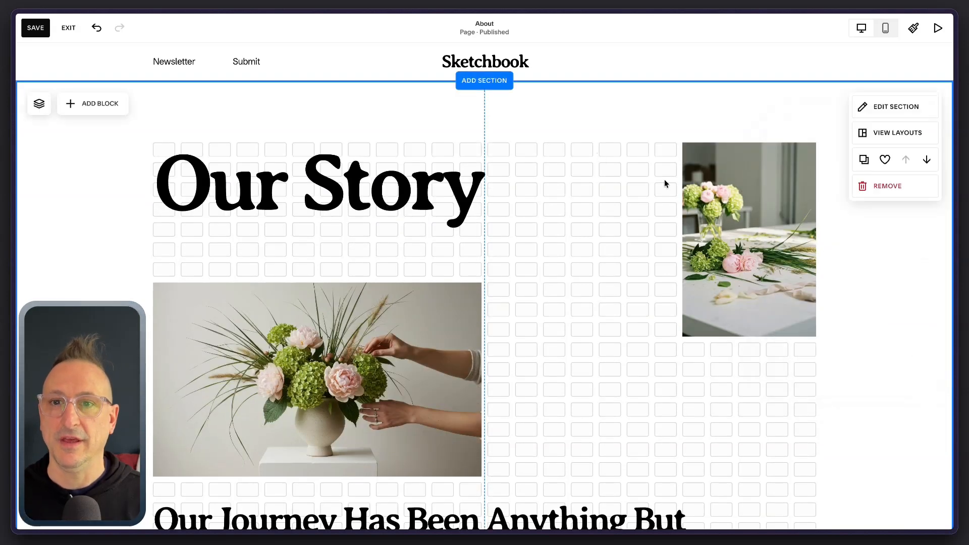
Try moving the small flower table image to the page's outer edge, then return it to its original grid position.
{"action": "left_click_drag", "start_coordinate": [694, 202], "coordinate": [690, 150]}
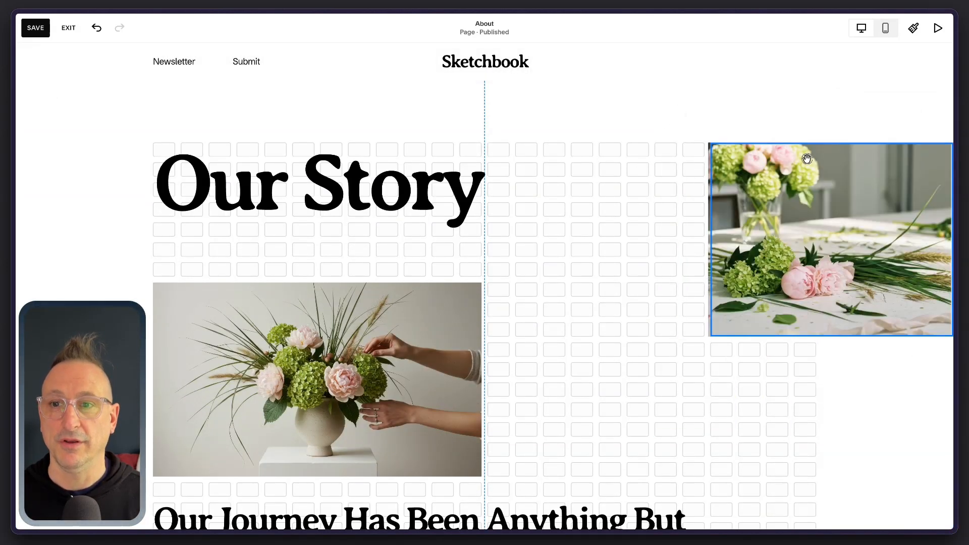
{"action": "left_click", "coordinate": [648, 187]}
{"action": "left_click_drag", "start_coordinate": [785, 196], "coordinate": [731, 198]}
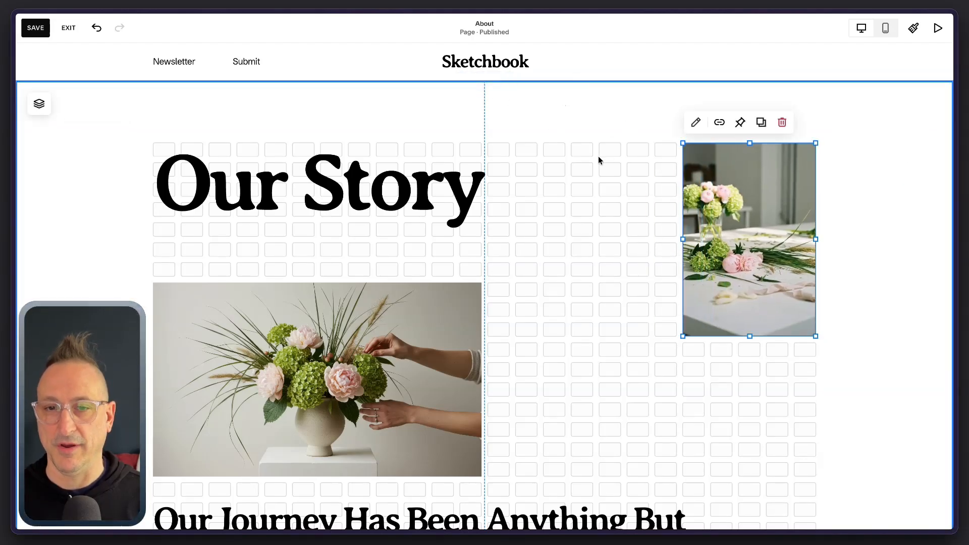
{"action": "left_click", "coordinate": [583, 160]}
Check the spacing around the Our Story section's content and set its vertical alignment to top.
{"action": "left_click", "coordinate": [861, 104]}
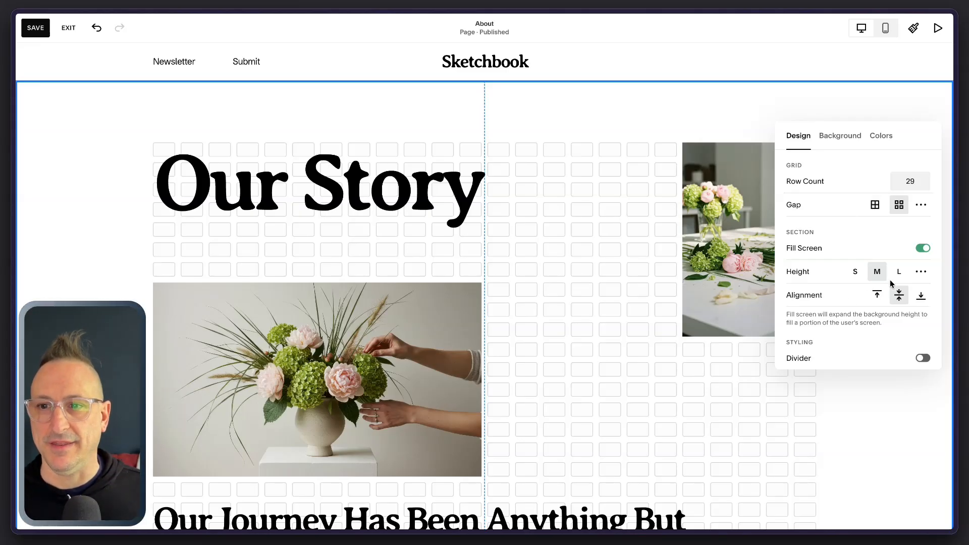
{"action": "scroll", "coordinate": [807, 298], "scroll_direction": "down", "scroll_amount": 2}
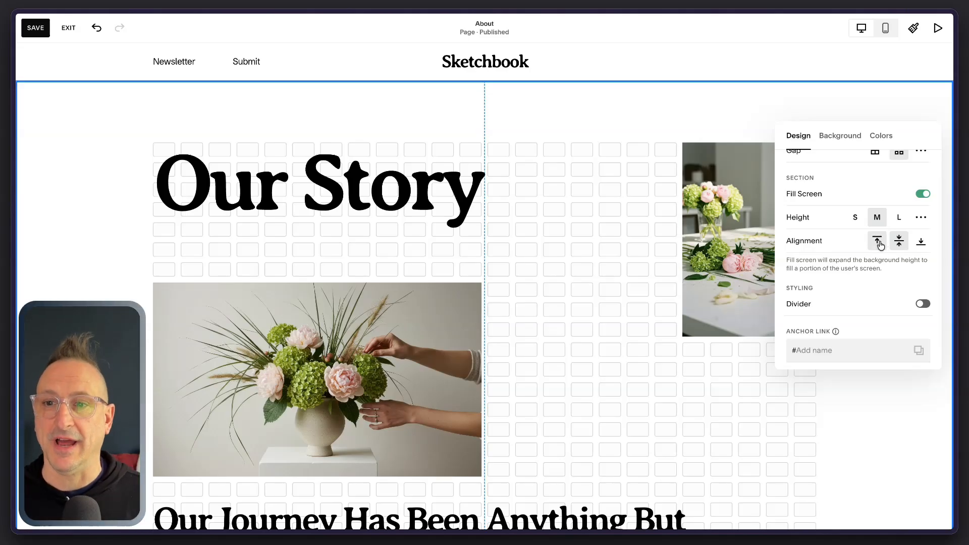
{"action": "scroll", "coordinate": [661, 250], "scroll_direction": "down", "scroll_amount": 2}
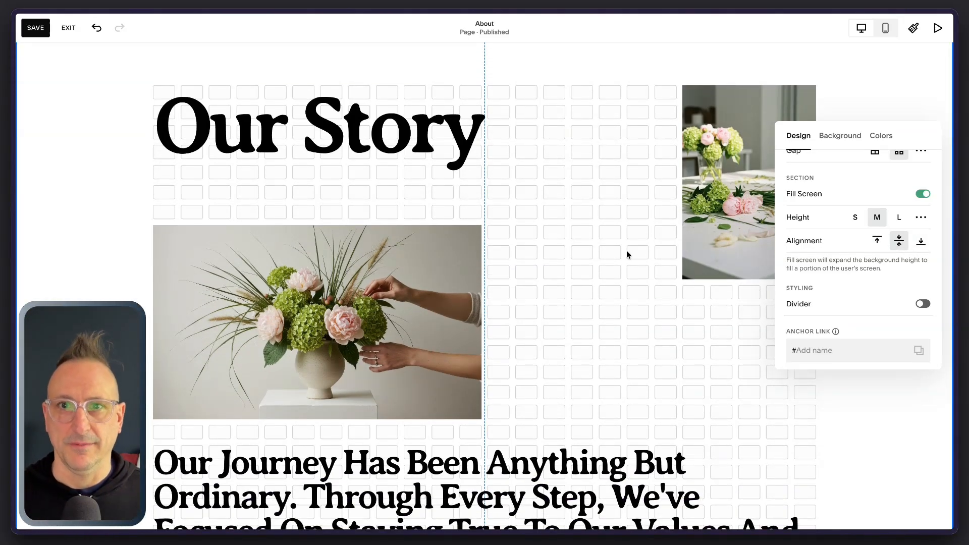
{"action": "scroll", "coordinate": [564, 232], "scroll_direction": "up", "scroll_amount": 2}
{"action": "scroll", "coordinate": [564, 231], "scroll_direction": "down", "scroll_amount": 1}
{"action": "scroll", "coordinate": [565, 232], "scroll_direction": "down", "scroll_amount": 10}
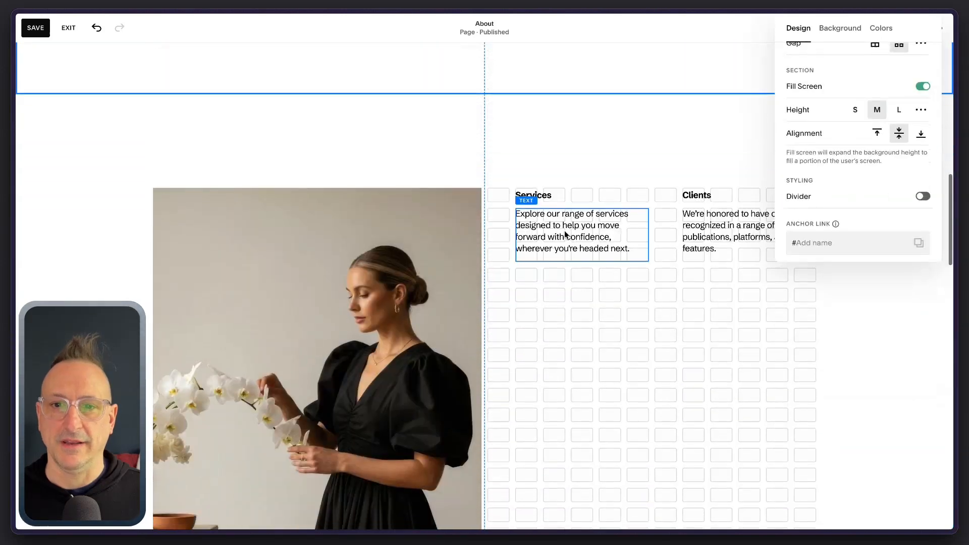
{"action": "scroll", "coordinate": [565, 231], "scroll_direction": "up", "scroll_amount": 9}
{"action": "left_click", "coordinate": [886, 133]}
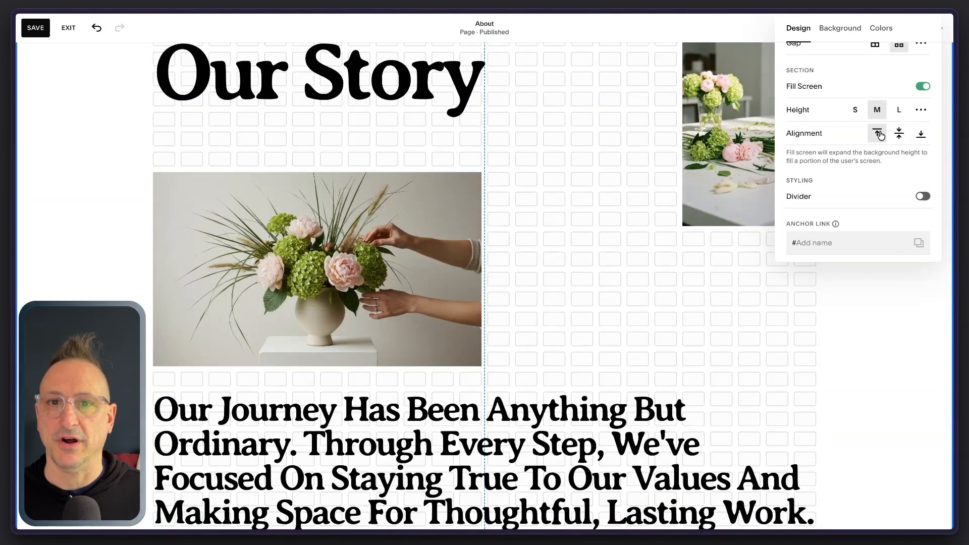
{"action": "scroll", "coordinate": [488, 199], "scroll_direction": "up", "scroll_amount": 2}
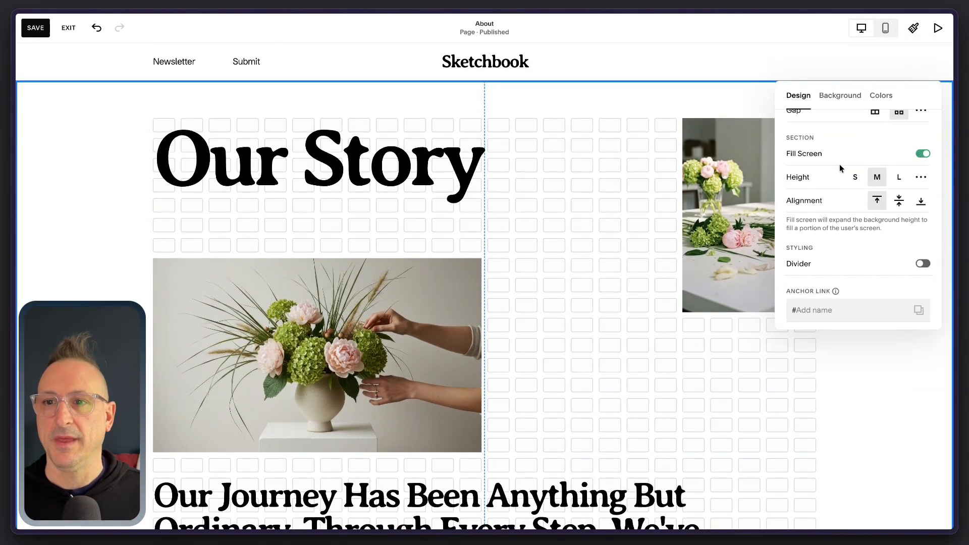
Try bottom alignment for the Our Story section, switch back to top, and inspect the space beneath its text.
{"action": "left_click", "coordinate": [922, 201]}
{"action": "left_click", "coordinate": [878, 201]}
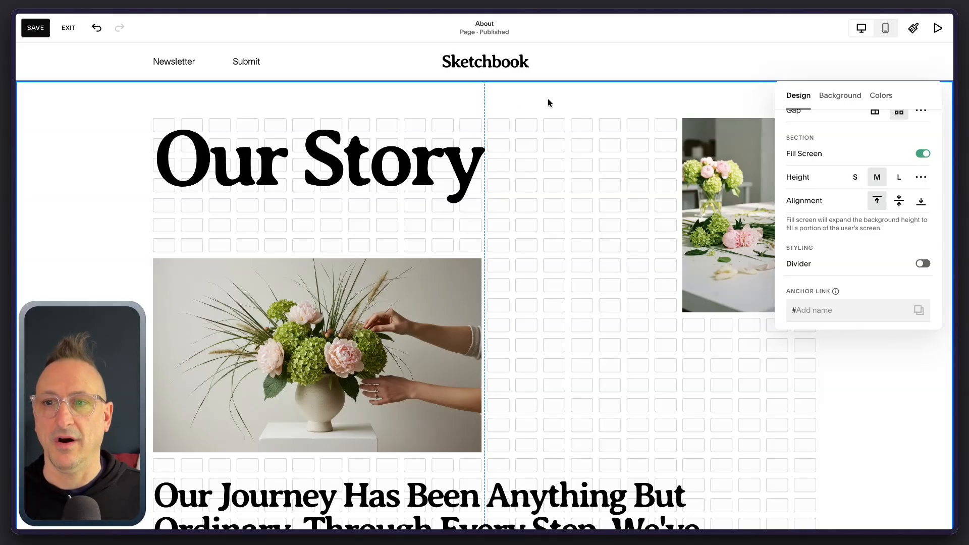
{"action": "scroll", "coordinate": [597, 173], "scroll_direction": "down", "scroll_amount": 9}
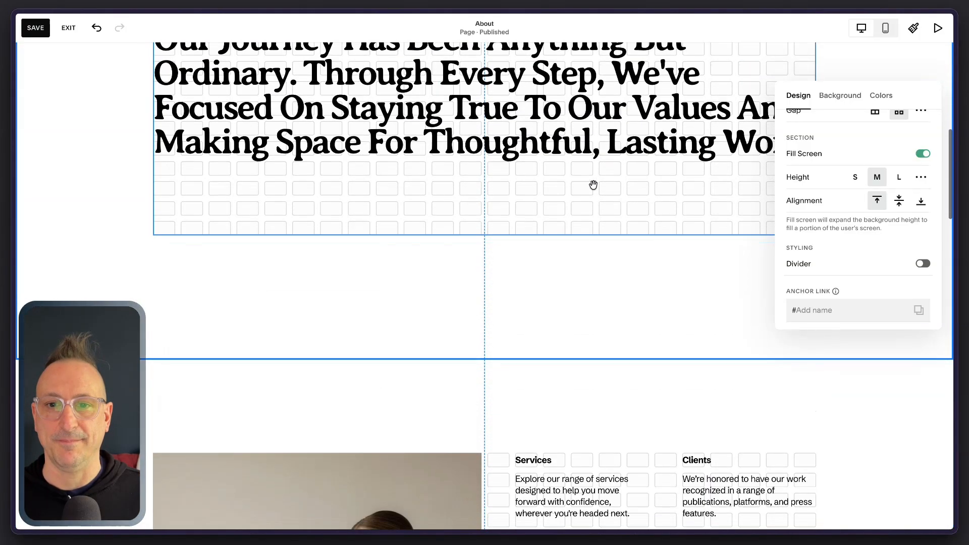
{"action": "scroll", "coordinate": [594, 266], "scroll_direction": "up", "scroll_amount": 9}
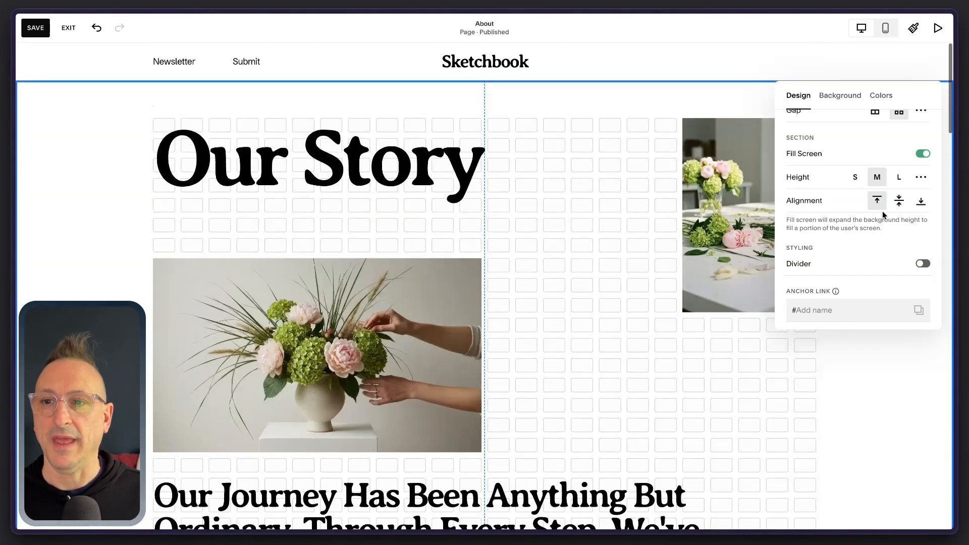
Set the Our Story section's vertical alignment to bottom and inspect the spacing above and below its content.
{"action": "left_click", "coordinate": [921, 201]}
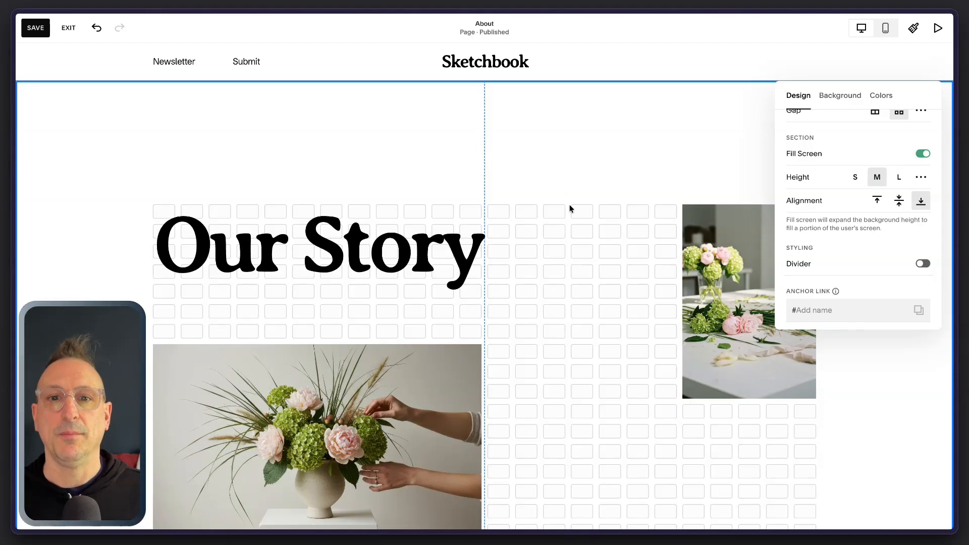
{"action": "scroll", "coordinate": [569, 209], "scroll_direction": "down", "scroll_amount": 10}
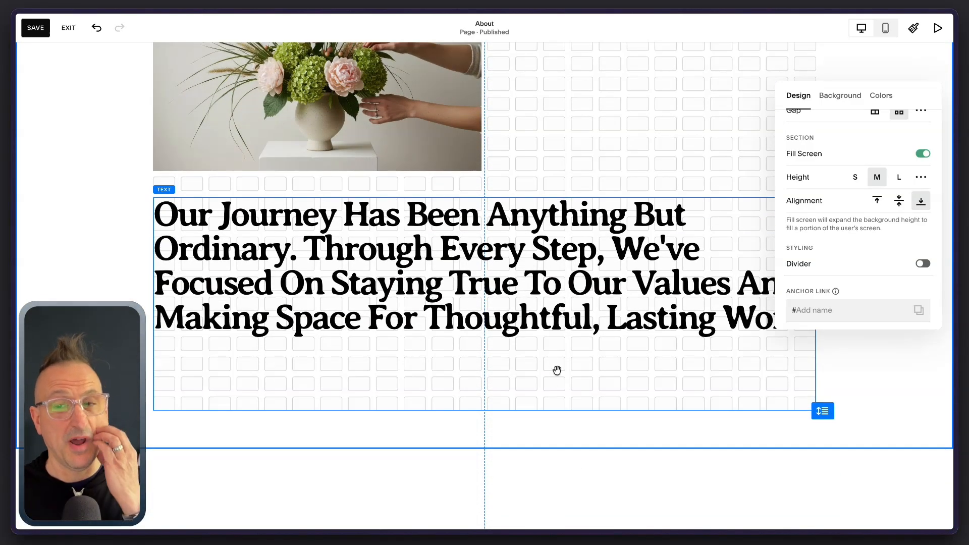
{"action": "scroll", "coordinate": [557, 371], "scroll_direction": "up", "scroll_amount": 3}
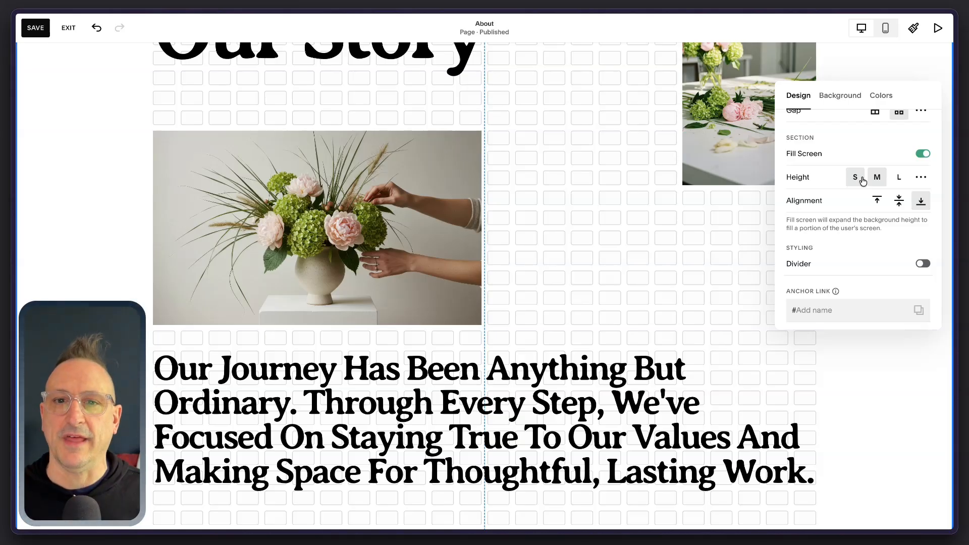
{"action": "left_click", "coordinate": [614, 218]}
{"action": "scroll", "coordinate": [614, 218], "scroll_direction": "down", "scroll_amount": 4}
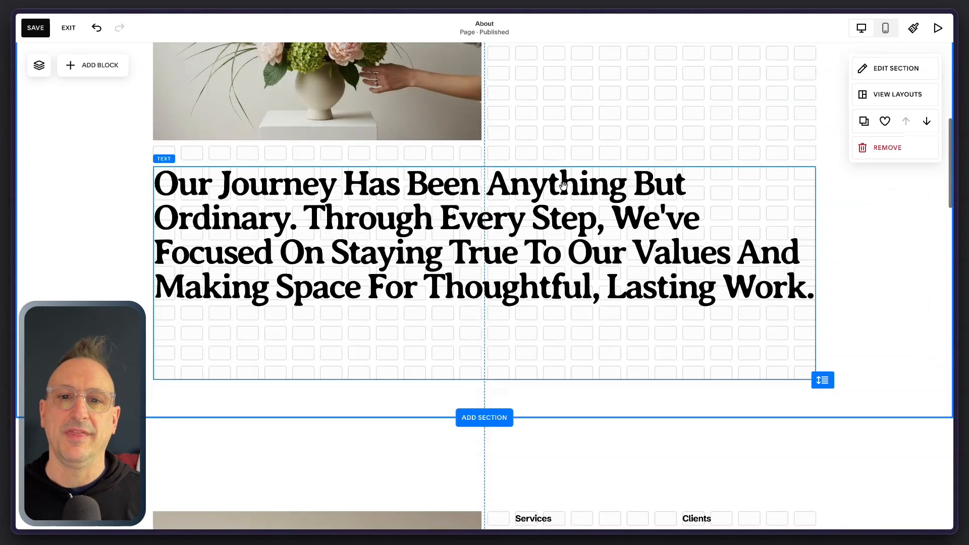
{"action": "scroll", "coordinate": [498, 212], "scroll_direction": "up", "scroll_amount": 5}
{"action": "scroll", "coordinate": [535, 268], "scroll_direction": "up", "scroll_amount": 3}
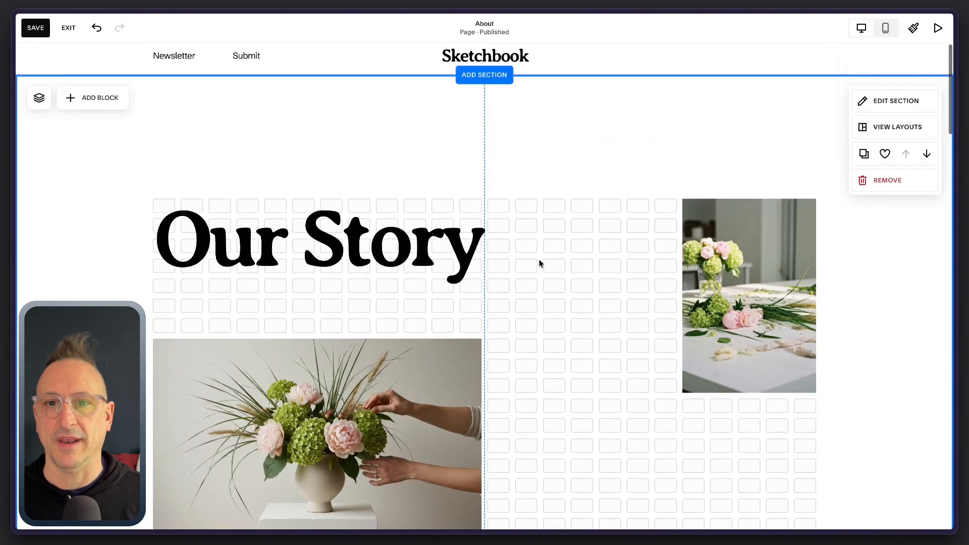
Set the Our Story section's vertical alignment to middle and close its settings.
{"action": "left_click", "coordinate": [888, 100]}
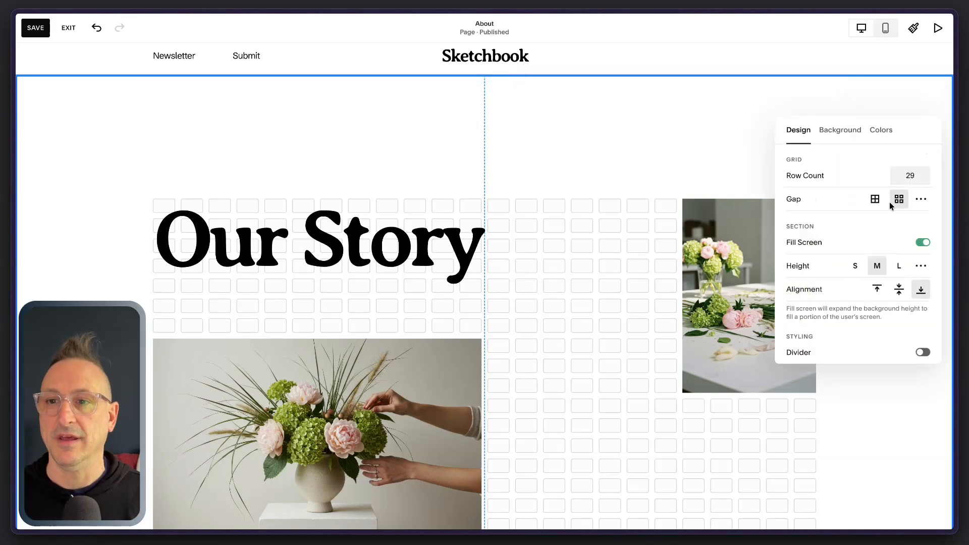
{"action": "left_click", "coordinate": [900, 289]}
{"action": "left_click", "coordinate": [531, 176]}
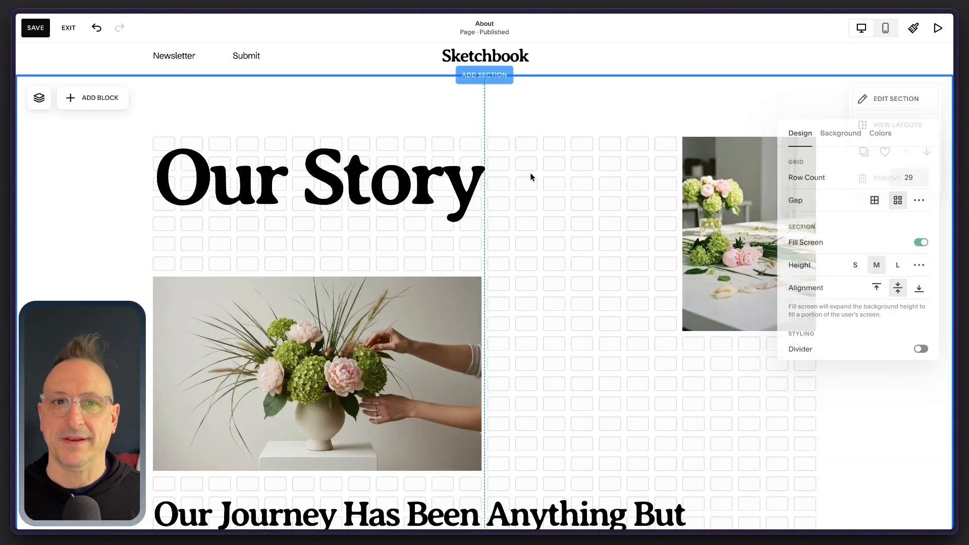
Switch the About page to its mobile layout and move the small flower image one column left.
{"action": "scroll", "coordinate": [532, 177], "scroll_direction": "up", "scroll_amount": 1}
{"action": "left_click", "coordinate": [886, 28]}
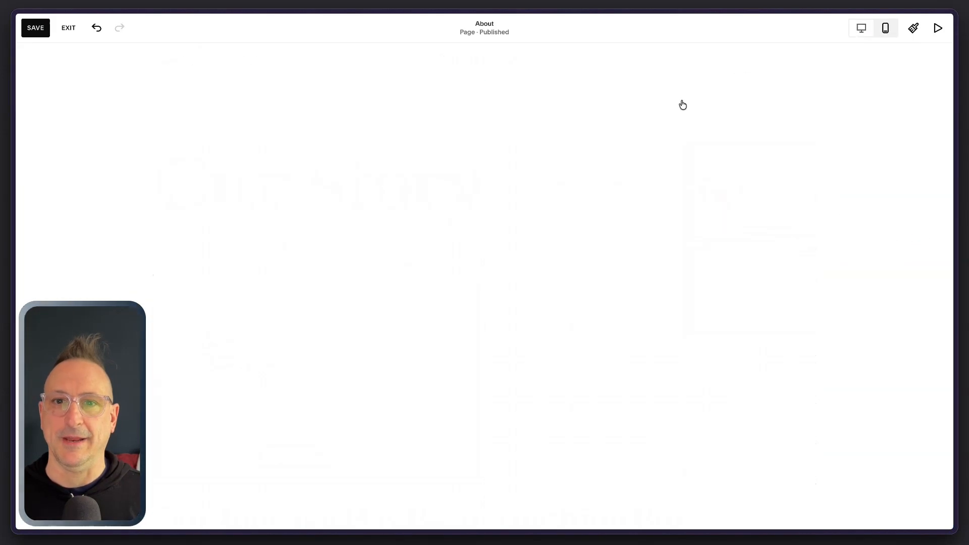
{"action": "scroll", "coordinate": [520, 186], "scroll_direction": "down", "scroll_amount": 5}
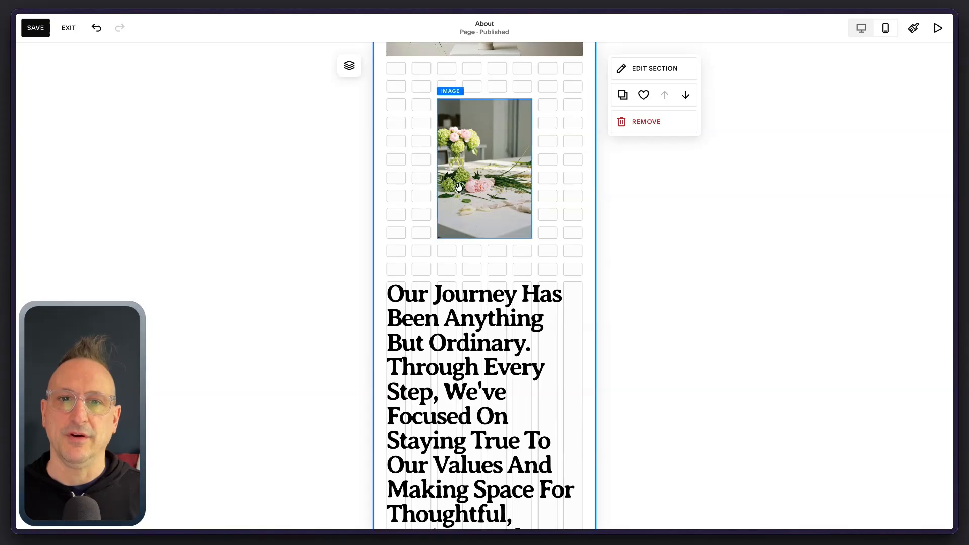
{"action": "left_click_drag", "start_coordinate": [458, 186], "coordinate": [433, 168]}
{"action": "left_click_drag", "start_coordinate": [475, 364], "coordinate": [474, 325]}
Review the mobile layout down to the Let's Work Together form and return to the desktop layout.
{"action": "scroll", "coordinate": [456, 399], "scroll_direction": "down", "scroll_amount": 10}
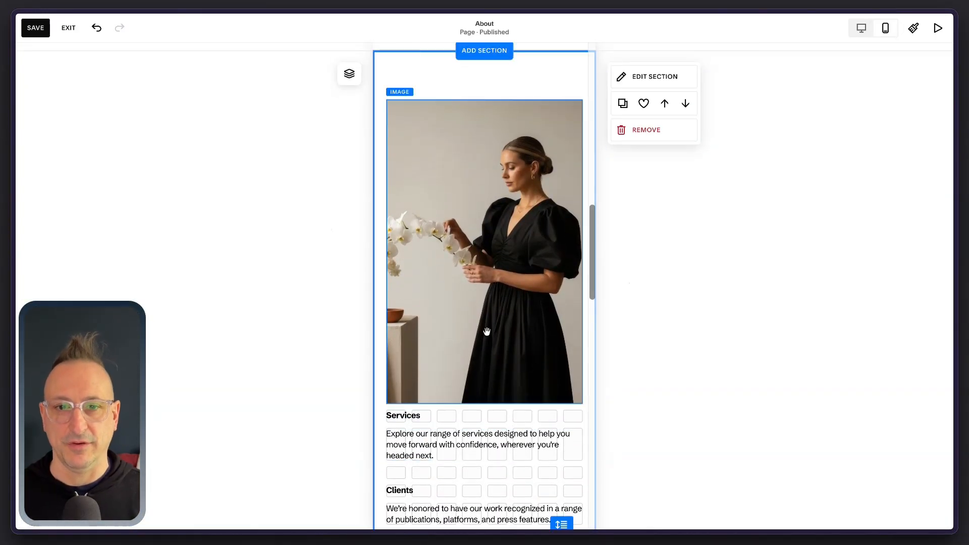
{"action": "scroll", "coordinate": [455, 394], "scroll_direction": "down", "scroll_amount": 7}
{"action": "scroll", "coordinate": [505, 243], "scroll_direction": "down", "scroll_amount": 6}
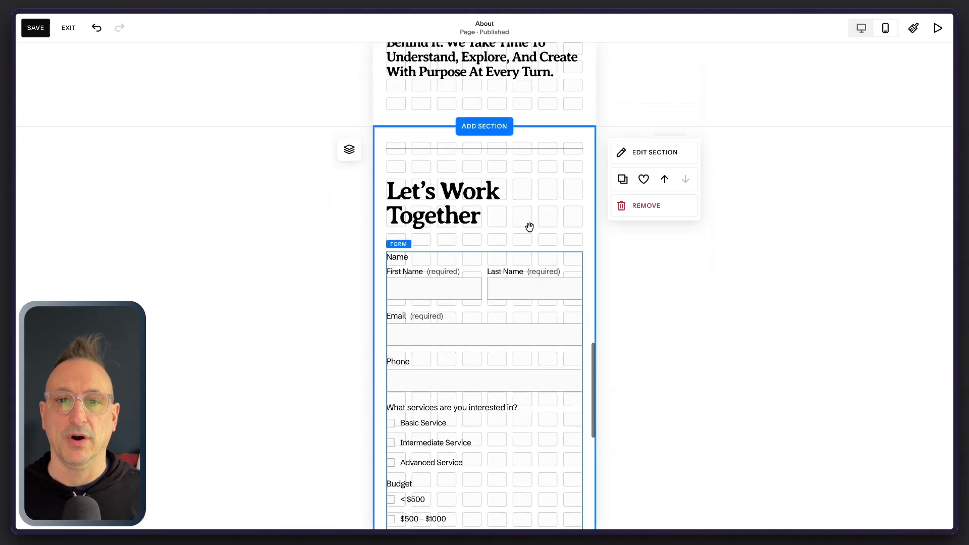
{"action": "scroll", "coordinate": [527, 225], "scroll_direction": "up", "scroll_amount": 7}
{"action": "scroll", "coordinate": [528, 224], "scroll_direction": "up", "scroll_amount": 8}
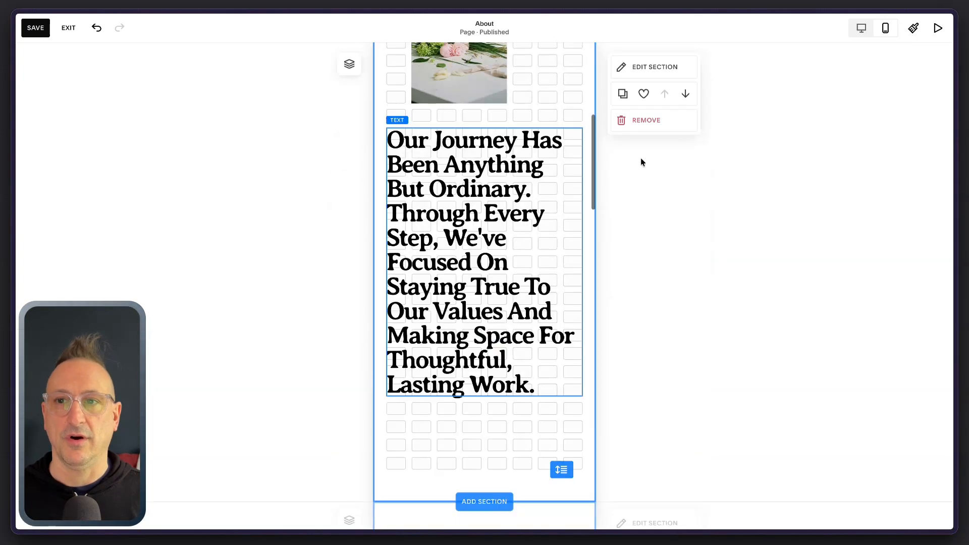
{"action": "left_click", "coordinate": [862, 28]}
{"action": "scroll", "coordinate": [381, 235], "scroll_direction": "up", "scroll_amount": 8}
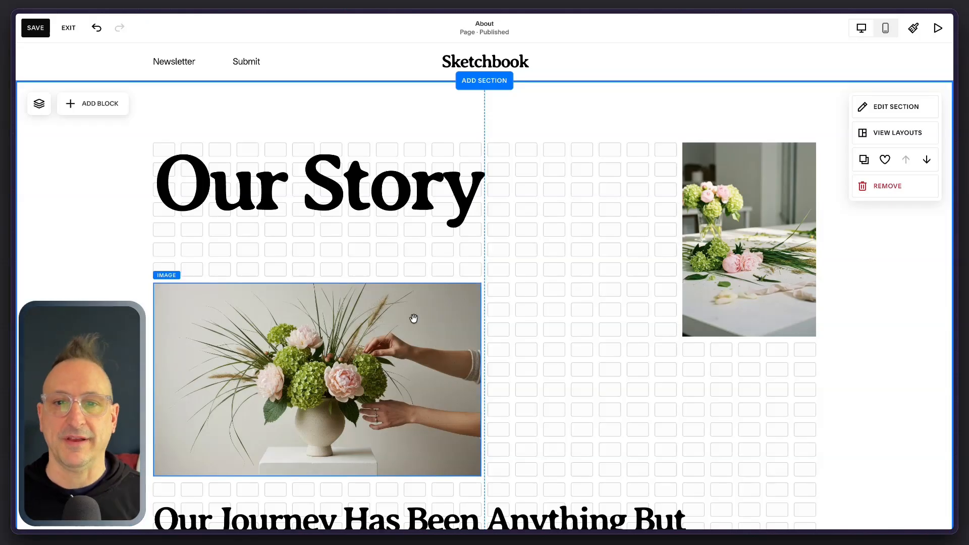
Move the large vase image right to overlap the small flower image and place the journey text beneath the Our Story heading.
{"action": "left_click_drag", "start_coordinate": [414, 329], "coordinate": [665, 289]}
{"action": "left_click", "coordinate": [309, 385]}
{"action": "scroll", "coordinate": [309, 388], "scroll_direction": "down", "scroll_amount": 3}
{"action": "left_click_drag", "start_coordinate": [302, 404], "coordinate": [354, 53]}
{"action": "scroll", "coordinate": [452, 268], "scroll_direction": "up", "scroll_amount": 3}
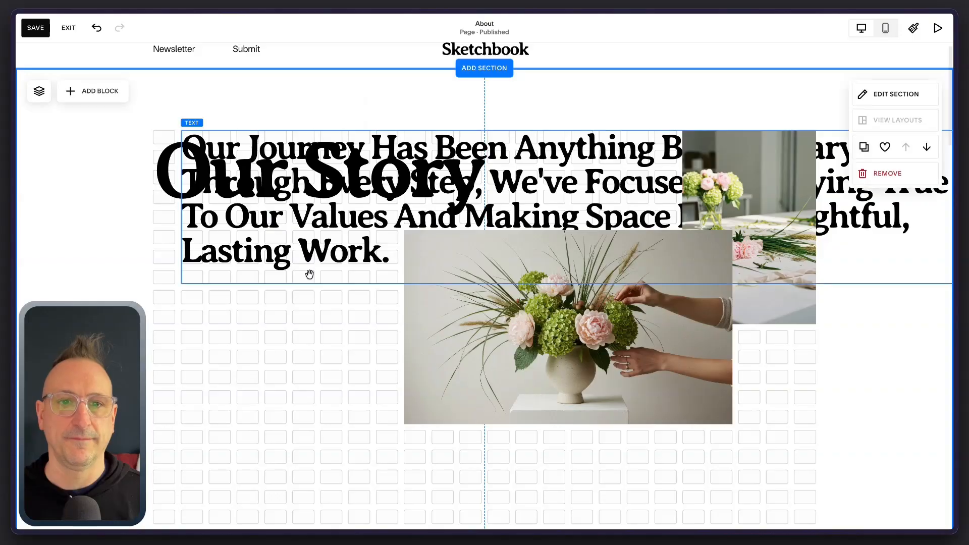
{"action": "left_click_drag", "start_coordinate": [309, 275], "coordinate": [285, 379]}
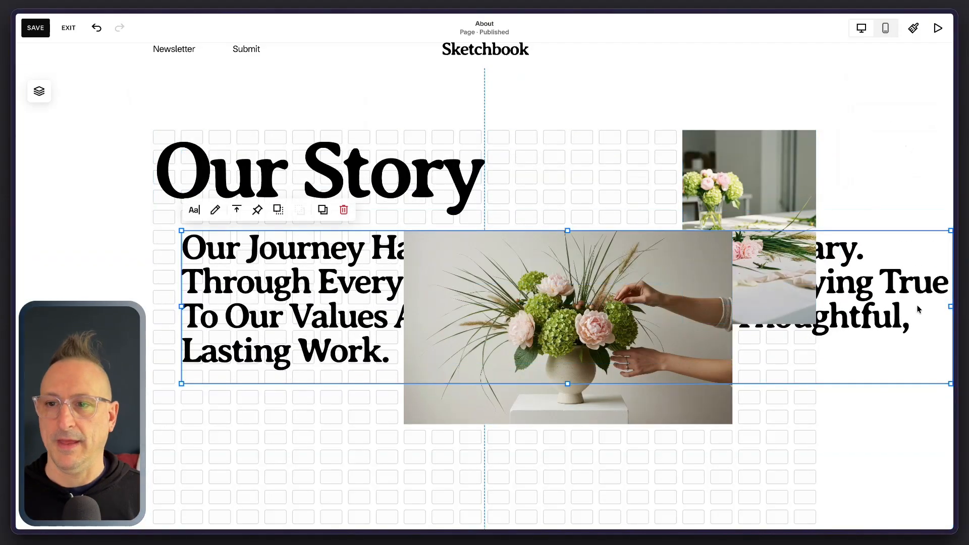
Change the journey text's style to Heading 4.
{"action": "double_click", "coordinate": [349, 314]}
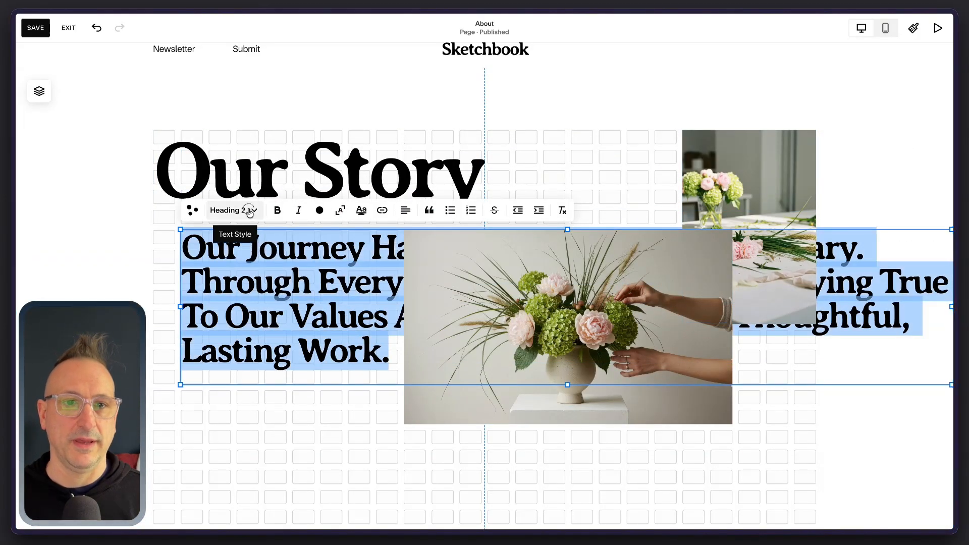
{"action": "left_click", "coordinate": [231, 211]}
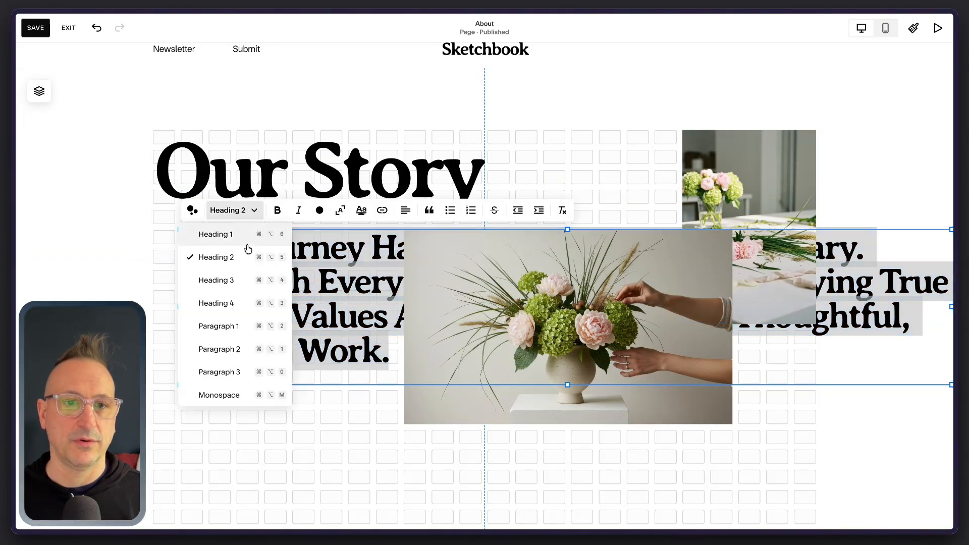
{"action": "left_click", "coordinate": [225, 303]}
{"action": "left_click", "coordinate": [320, 312]}
{"action": "left_click", "coordinate": [328, 236]}
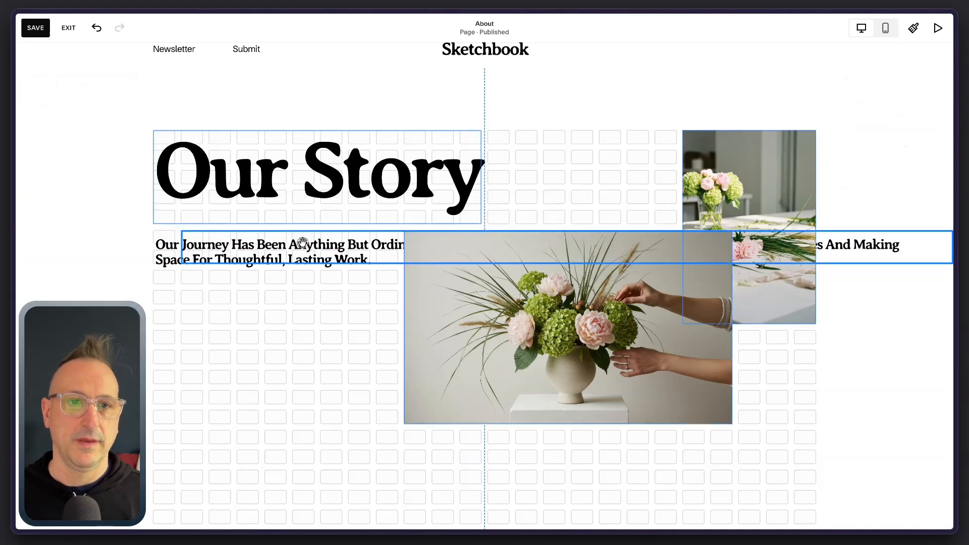
Narrow the journey text block to fit beside the vase image and align it with the Our Story heading's left edge.
{"action": "left_click_drag", "start_coordinate": [947, 247], "coordinate": [399, 268]}
{"action": "left_click", "coordinate": [288, 379]}
{"action": "left_click_drag", "start_coordinate": [261, 265], "coordinate": [232, 266]}
{"action": "left_click", "coordinate": [316, 398]}
Trim the empty grid rows beneath the Our Story section's content.
{"action": "scroll", "coordinate": [499, 368], "scroll_direction": "down", "scroll_amount": 2}
{"action": "scroll", "coordinate": [837, 395], "scroll_direction": "down", "scroll_amount": 3}
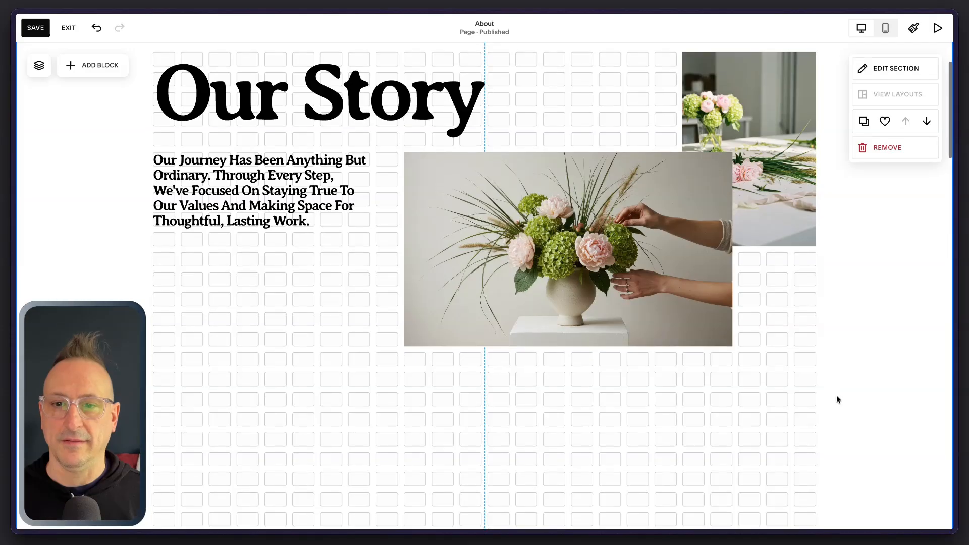
{"action": "left_click", "coordinate": [823, 405]}
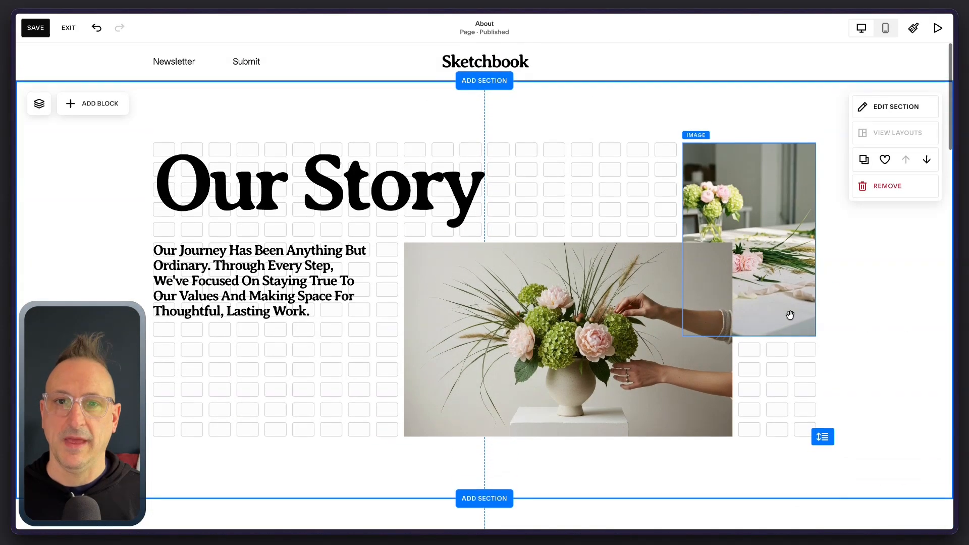
Set the height of the Services and Clients section to M and close its settings.
{"action": "scroll", "coordinate": [638, 224], "scroll_direction": "down", "scroll_amount": 2}
{"action": "scroll", "coordinate": [638, 227], "scroll_direction": "down", "scroll_amount": 1}
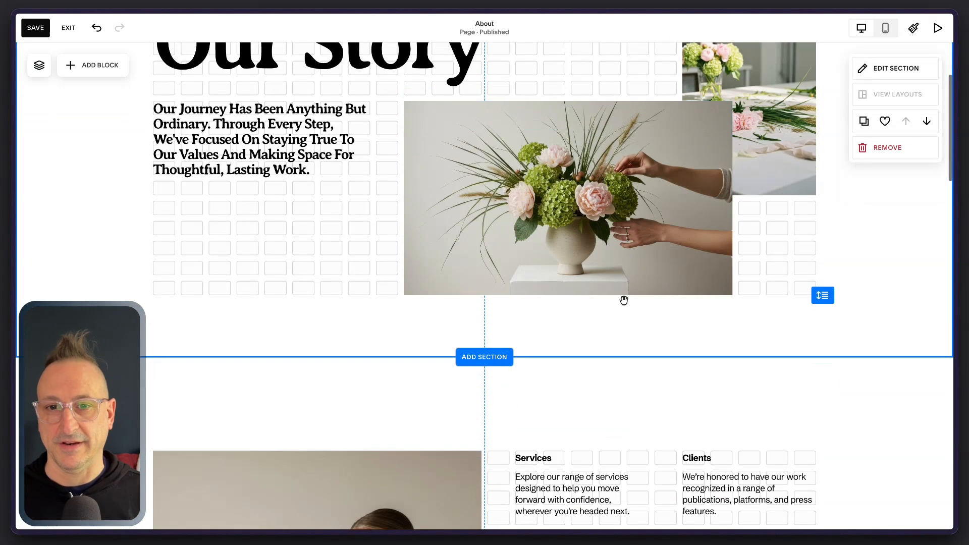
{"action": "scroll", "coordinate": [502, 411], "scroll_direction": "down", "scroll_amount": 3}
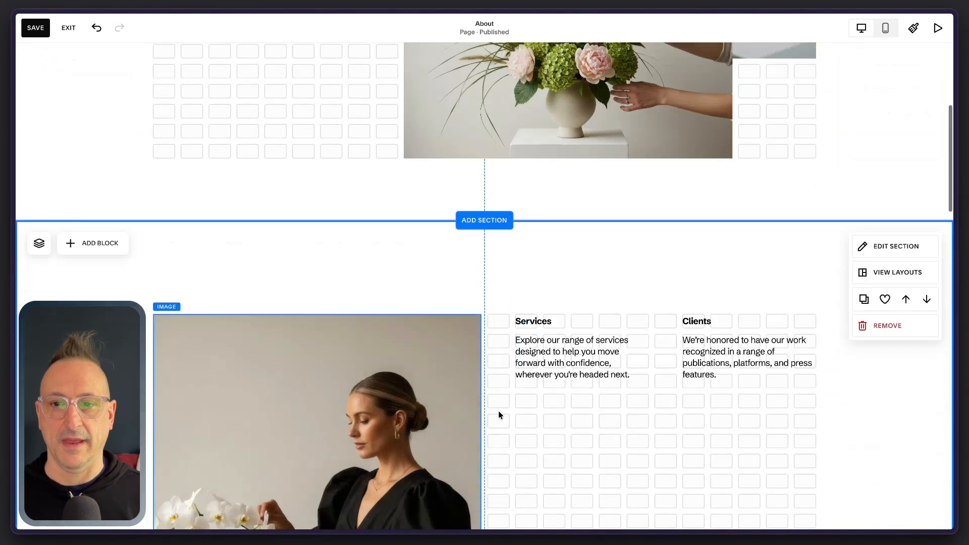
{"action": "left_click", "coordinate": [903, 249]}
{"action": "left_click", "coordinate": [879, 411]}
{"action": "scroll", "coordinate": [729, 274], "scroll_direction": "up", "scroll_amount": 5}
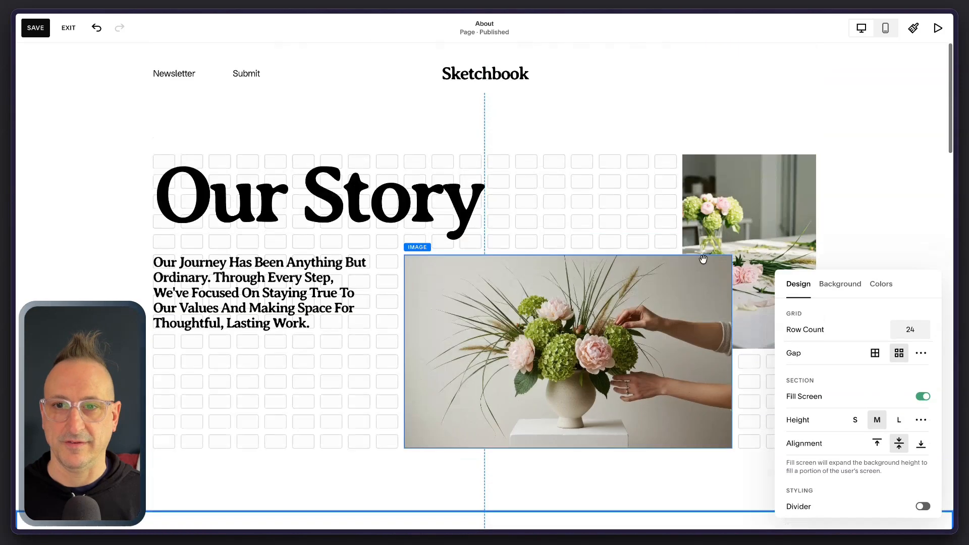
{"action": "left_click", "coordinate": [601, 310]}
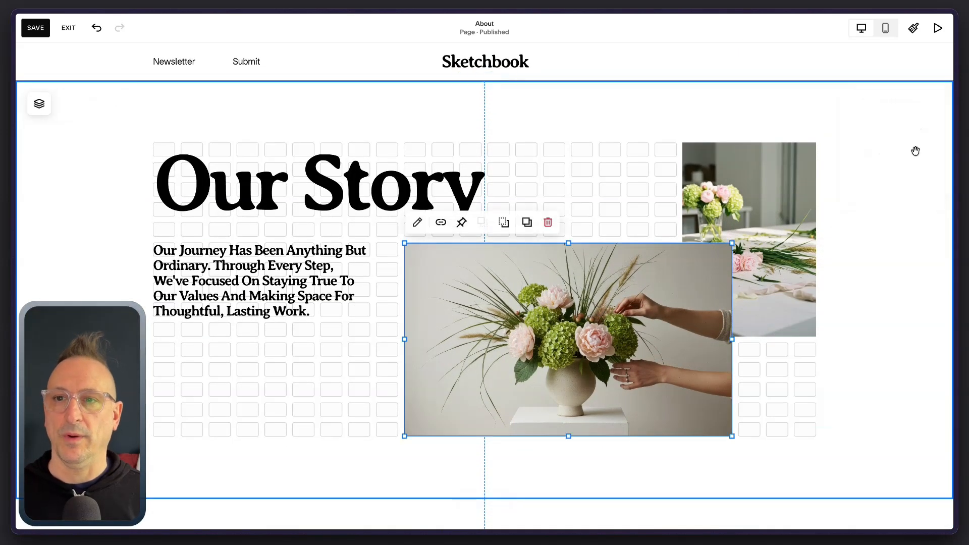
{"action": "left_click", "coordinate": [652, 186]}
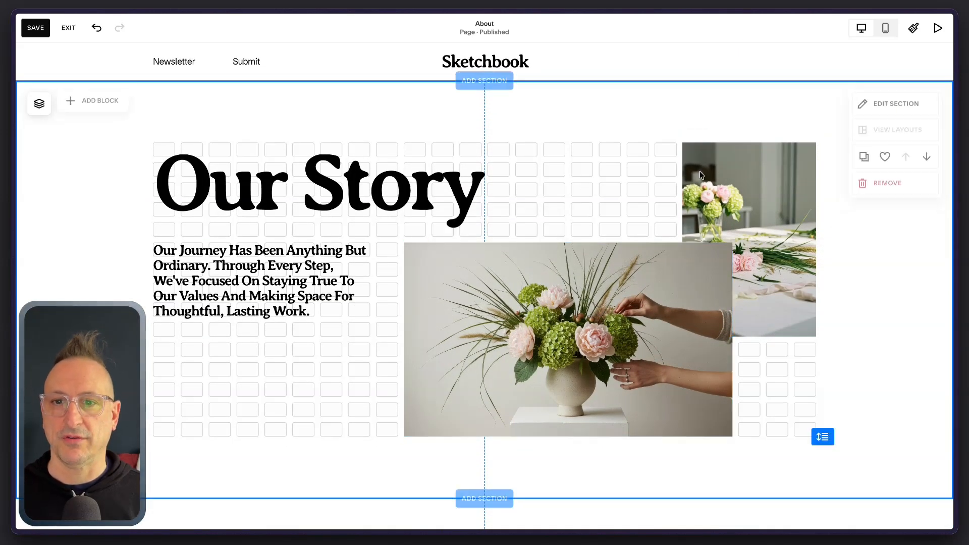
Set a custom horizontal grid gap of 6 for the Our Story section and close its settings.
{"action": "left_click", "coordinate": [895, 104]}
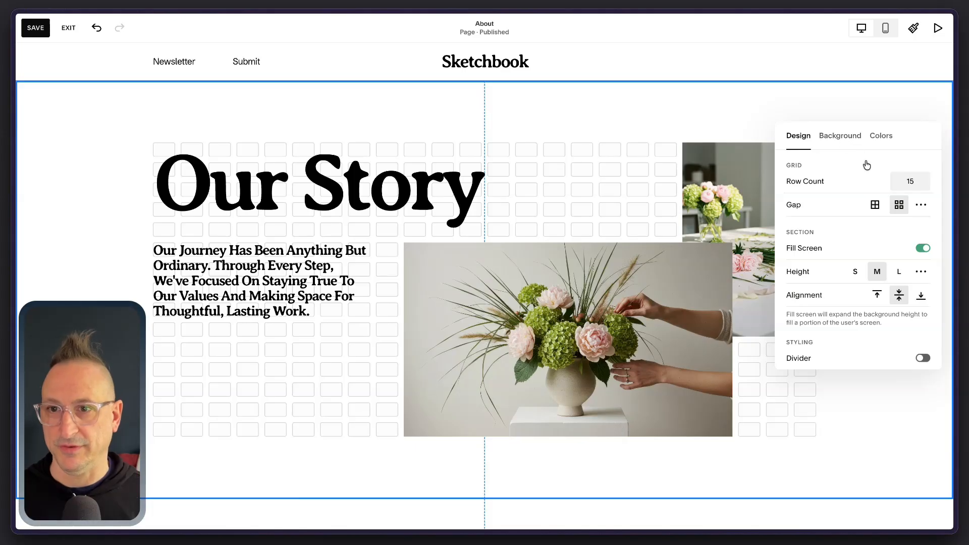
{"action": "left_click", "coordinate": [922, 205]}
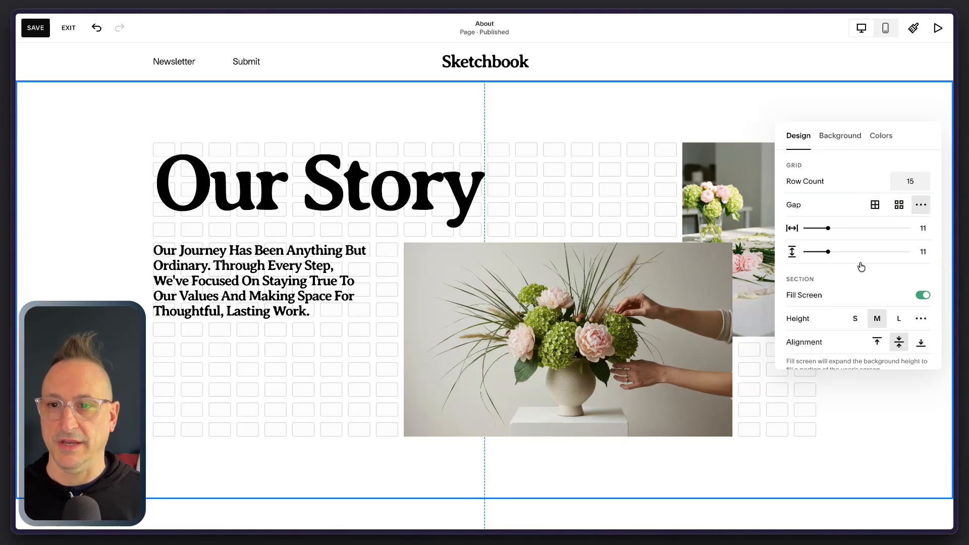
{"action": "mouse_move", "coordinate": [832, 228]}
{"action": "left_mouse_down"}
{"action": "mouse_move", "coordinate": [861, 229]}
{"action": "mouse_move", "coordinate": [808, 226]}
{"action": "mouse_move", "coordinate": [877, 225]}
{"action": "mouse_move", "coordinate": [818, 226]}
{"action": "mouse_move", "coordinate": [813, 252]}
{"action": "mouse_move", "coordinate": [803, 252]}
{"action": "mouse_move", "coordinate": [848, 250]}
{"action": "mouse_move", "coordinate": [828, 241]}
{"action": "left_mouse_up"}
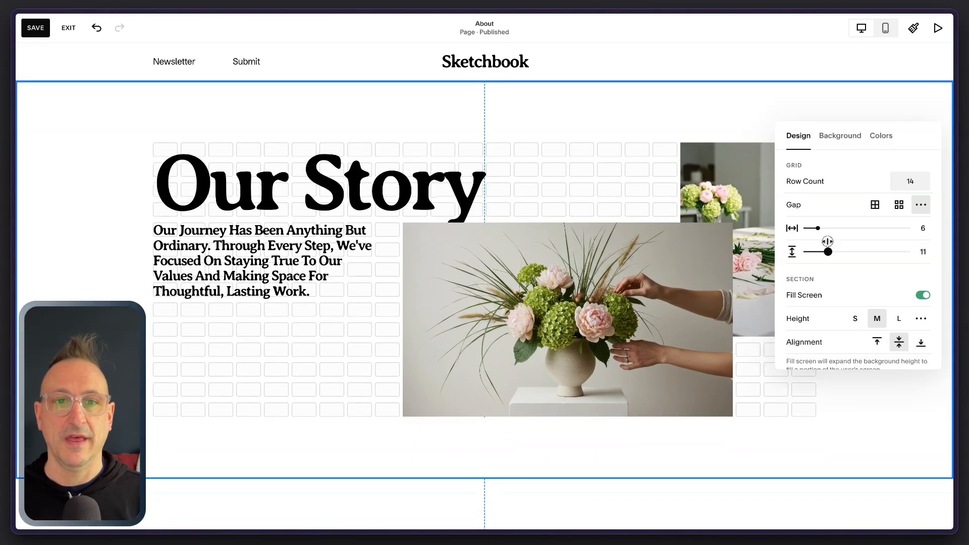
{"action": "left_click", "coordinate": [565, 198]}
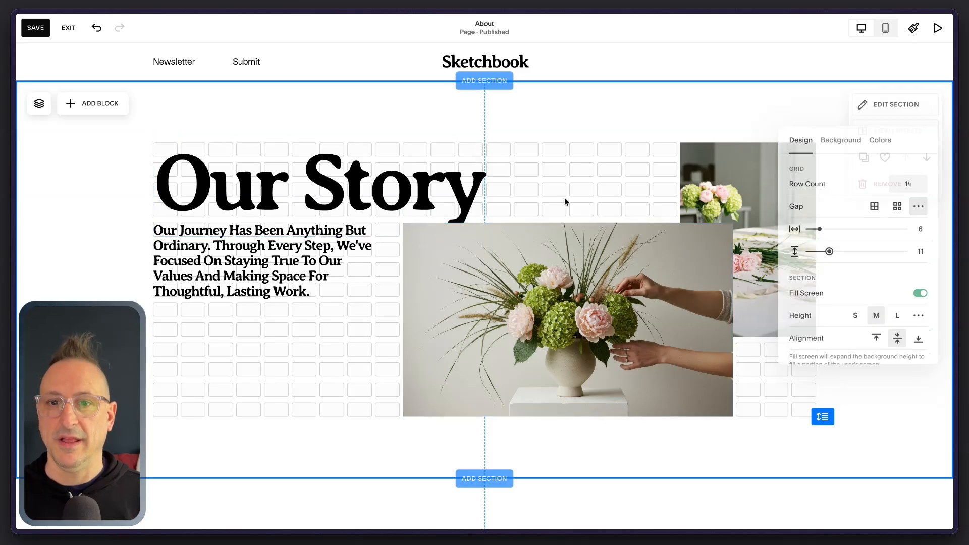
Send the large vase image behind the small flower image.
{"action": "left_click", "coordinate": [557, 258]}
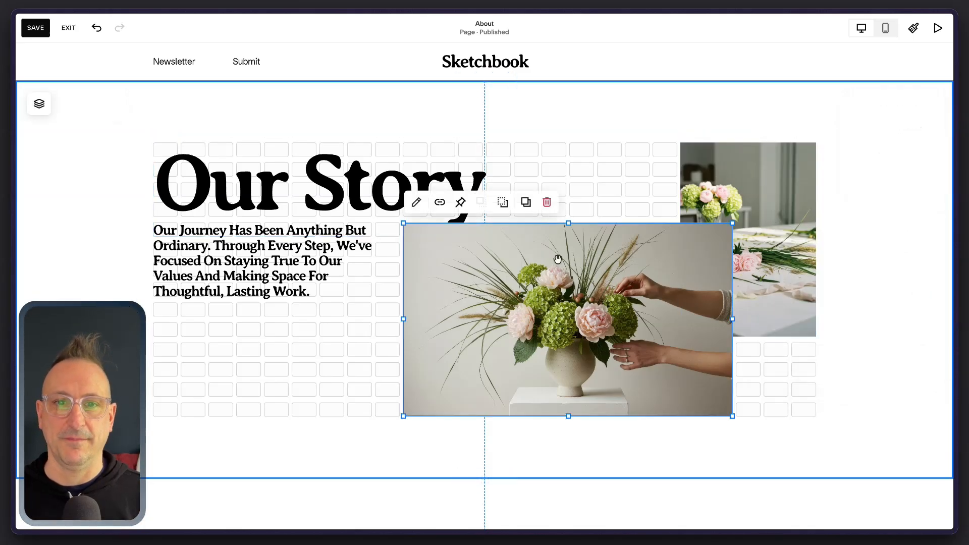
{"action": "left_click", "coordinate": [503, 203]}
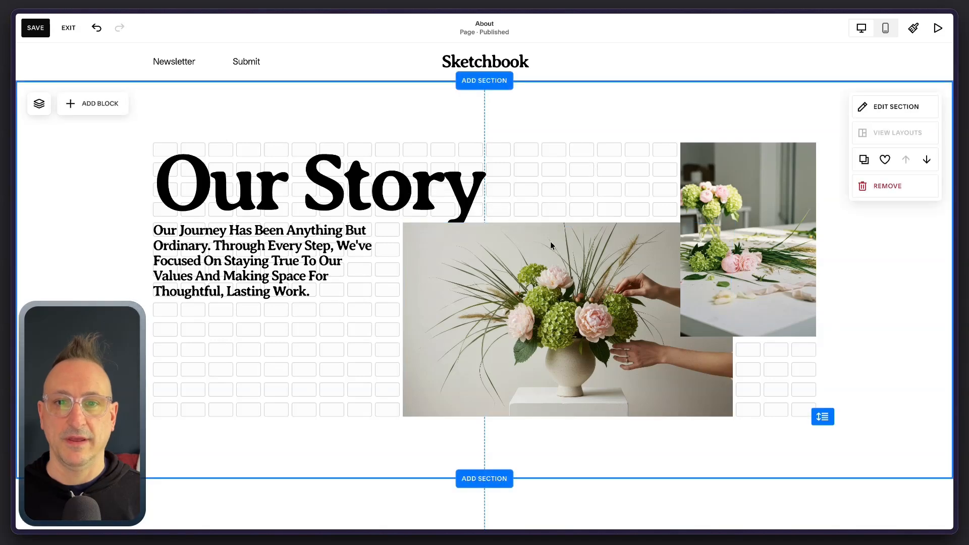
{"action": "left_click", "coordinate": [607, 173]}
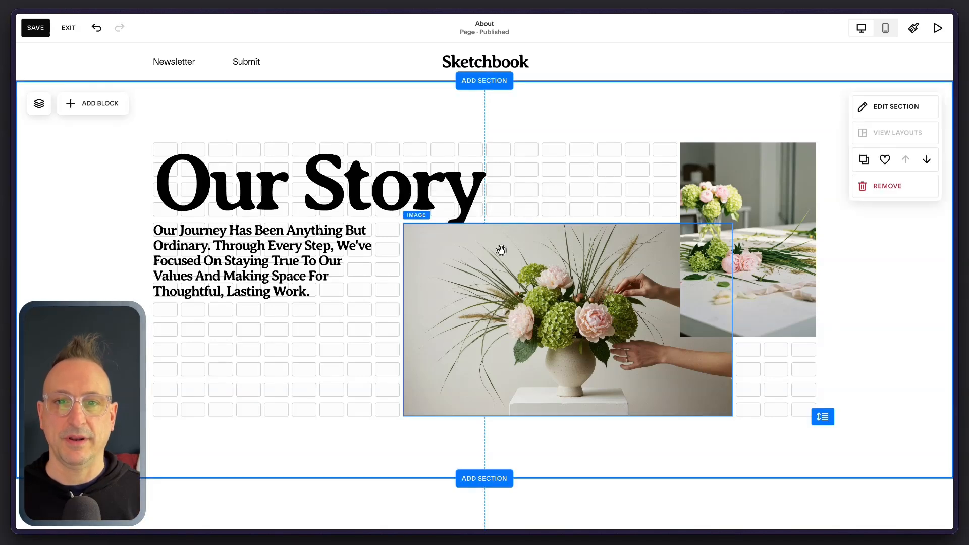
{"action": "left_click", "coordinate": [502, 250]}
{"action": "left_click", "coordinate": [504, 205]}
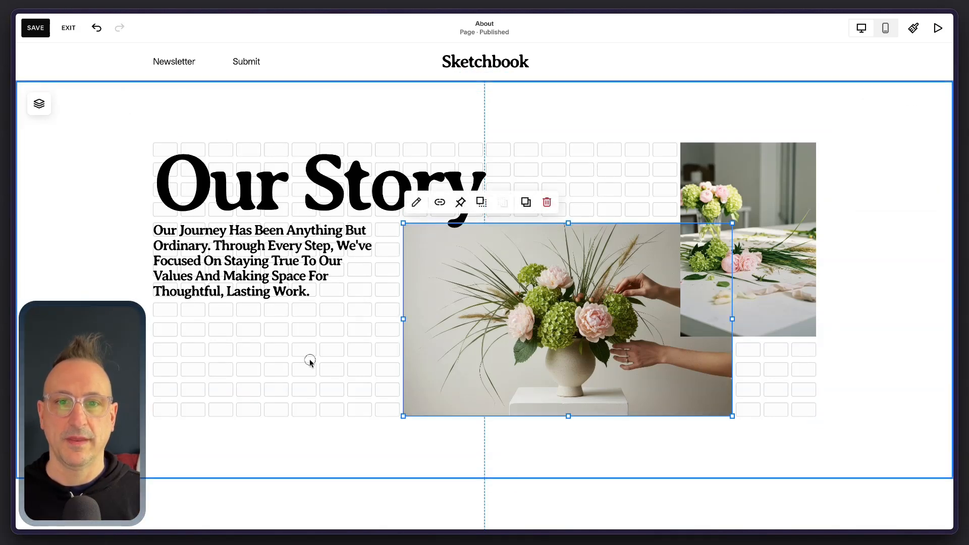
{"action": "left_click", "coordinate": [309, 361]}
{"action": "left_click", "coordinate": [255, 276]}
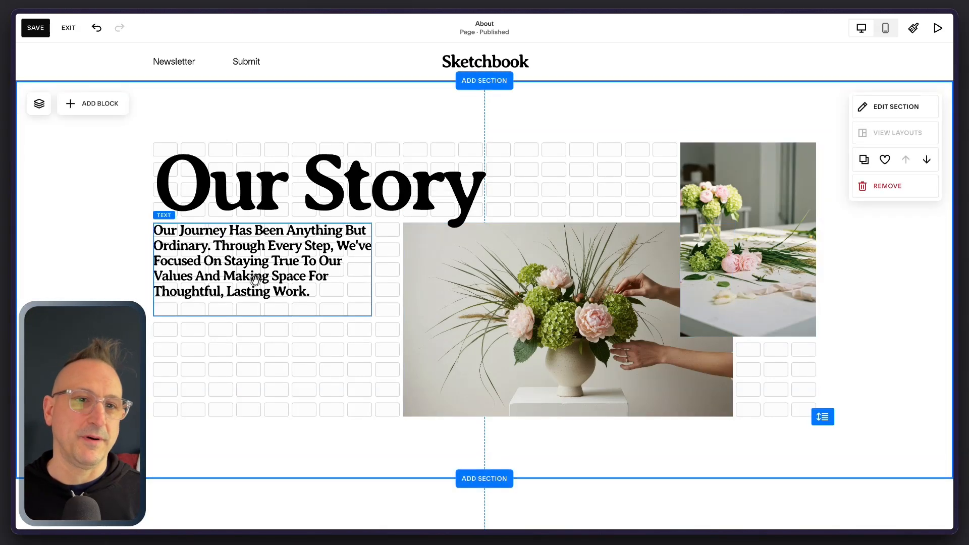
{"action": "left_click_drag", "start_coordinate": [255, 275], "coordinate": [259, 283]}
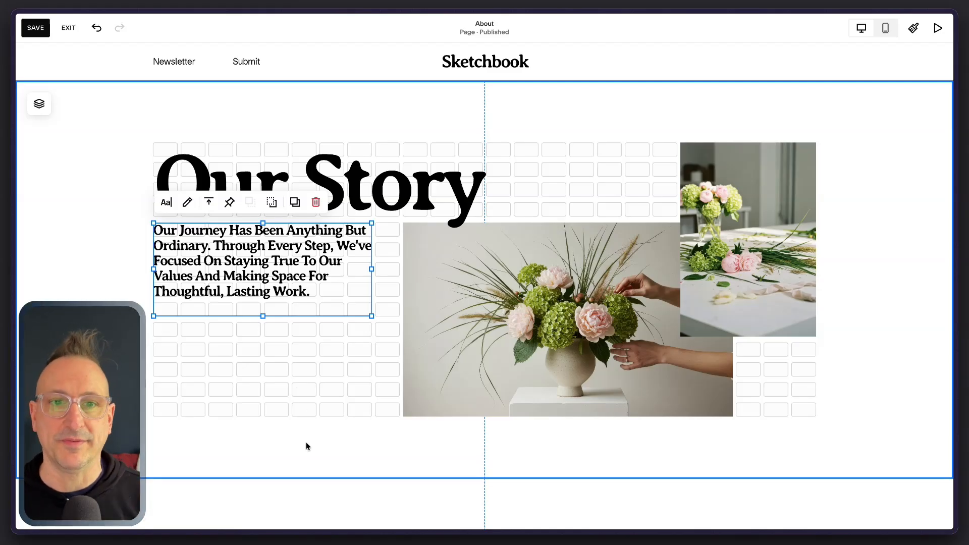
{"action": "left_click", "coordinate": [298, 351]}
{"action": "left_click", "coordinate": [264, 262]}
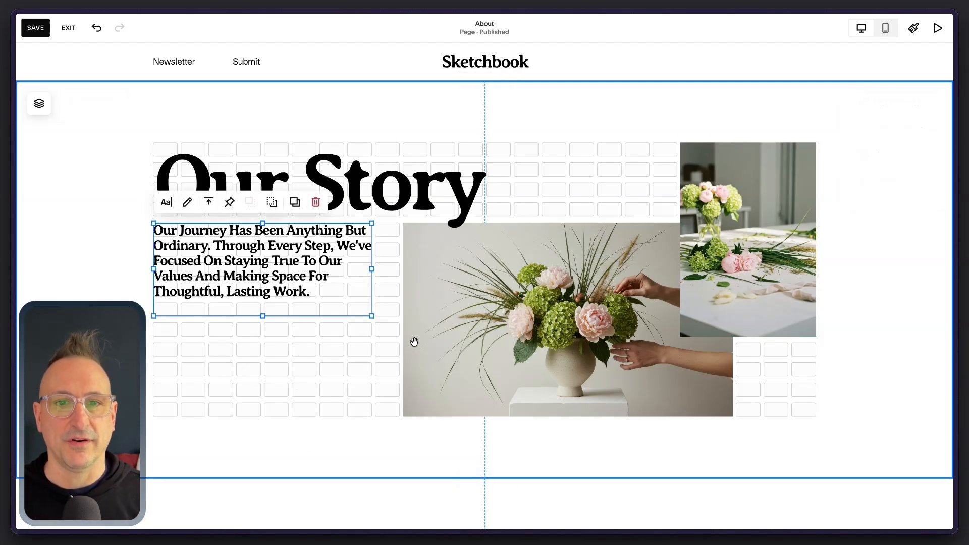
{"action": "left_click", "coordinate": [318, 386]}
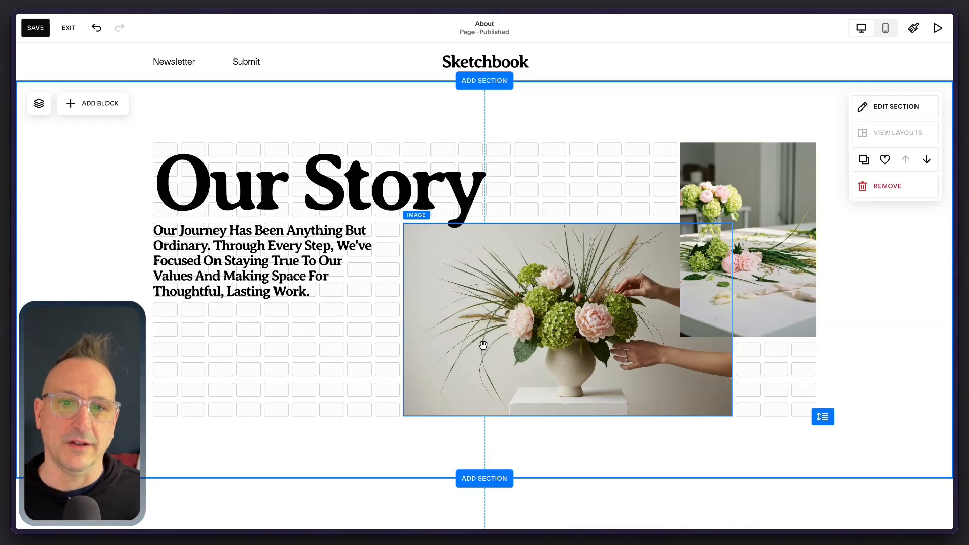
{"action": "left_click", "coordinate": [361, 314]}
{"action": "left_click", "coordinate": [389, 323]}
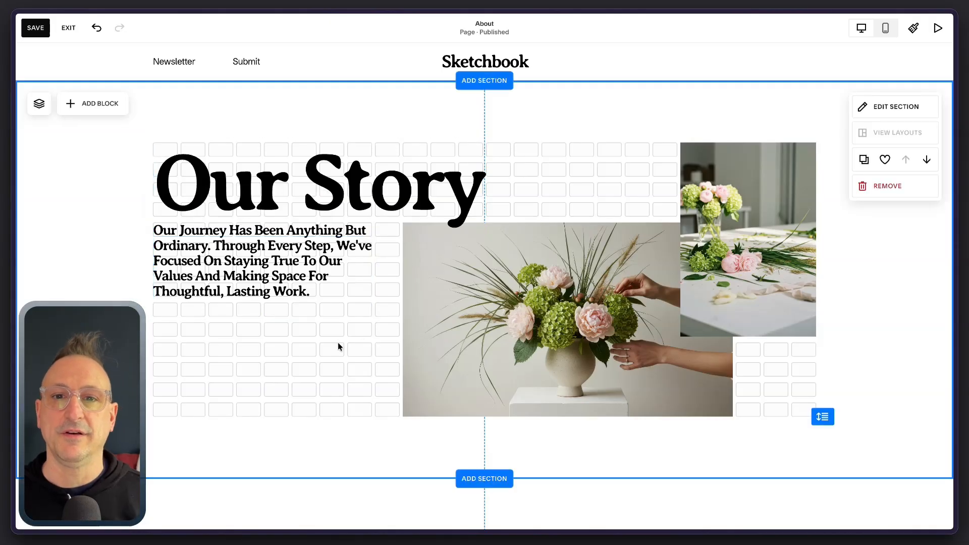
Move the large vase image down one grid row.
{"action": "left_click", "coordinate": [544, 281]}
{"action": "left_click_drag", "start_coordinate": [544, 281], "coordinate": [544, 300]}
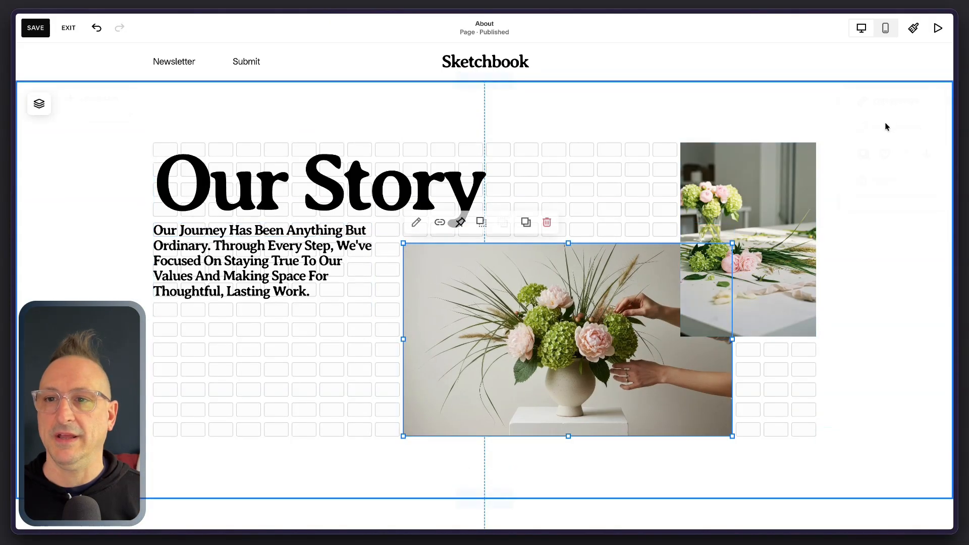
{"action": "left_click", "coordinate": [598, 188]}
Try a horizontal grid gap of 15 and the no-gap preset for the Our Story section, ending on the spaced gap preset.
{"action": "left_click", "coordinate": [891, 109]}
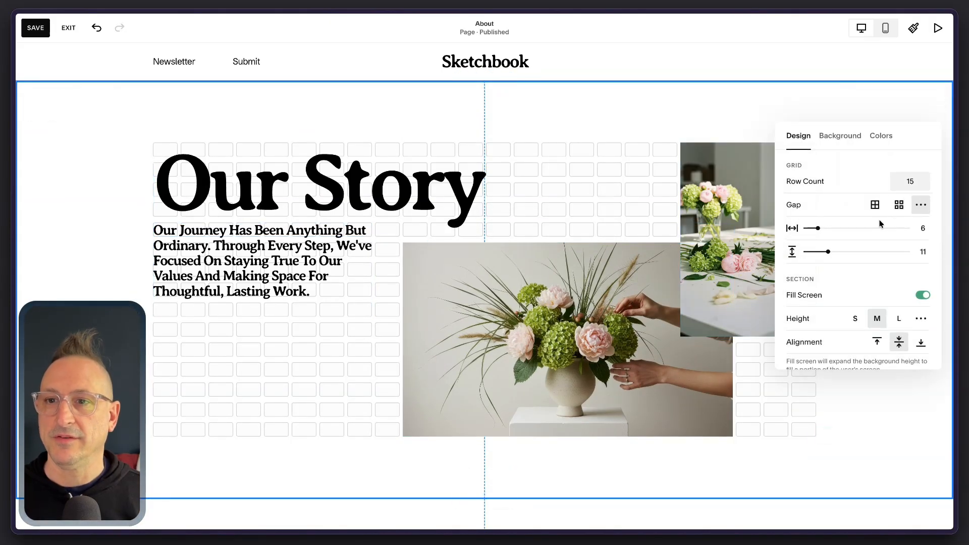
{"action": "left_click_drag", "start_coordinate": [821, 231], "coordinate": [837, 227]}
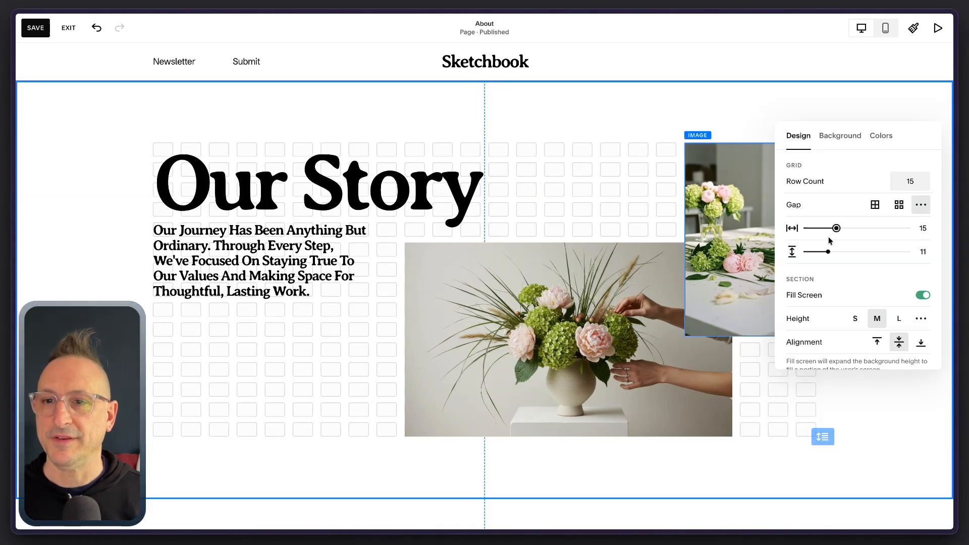
{"action": "left_click", "coordinate": [876, 206]}
{"action": "left_click", "coordinate": [898, 206]}
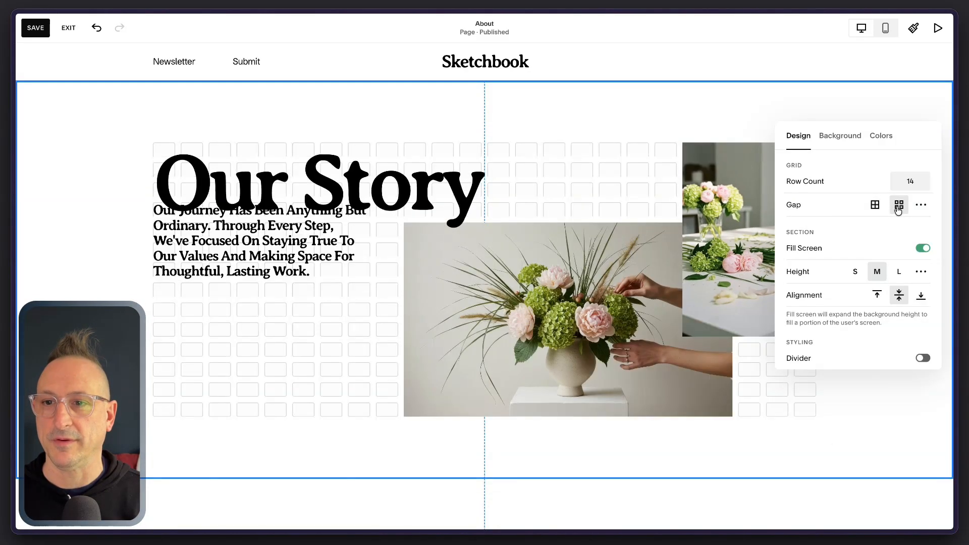
Close the Our Story section's settings and move the large vase image up one grid row.
{"action": "left_click", "coordinate": [582, 166]}
{"action": "mouse_move", "coordinate": [541, 299]}
{"action": "left_mouse_down"}
{"action": "mouse_move", "coordinate": [543, 329]}
{"action": "mouse_move", "coordinate": [541, 285]}
{"action": "left_mouse_up"}
{"action": "left_click_drag", "start_coordinate": [490, 335], "coordinate": [399, 350]}
{"action": "left_click", "coordinate": [547, 308]}
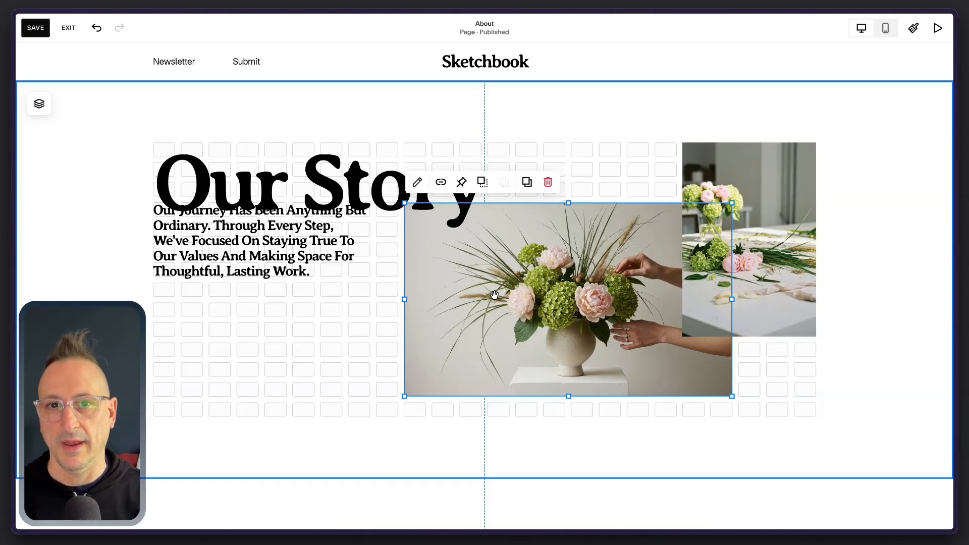
{"action": "left_click", "coordinate": [348, 296]}
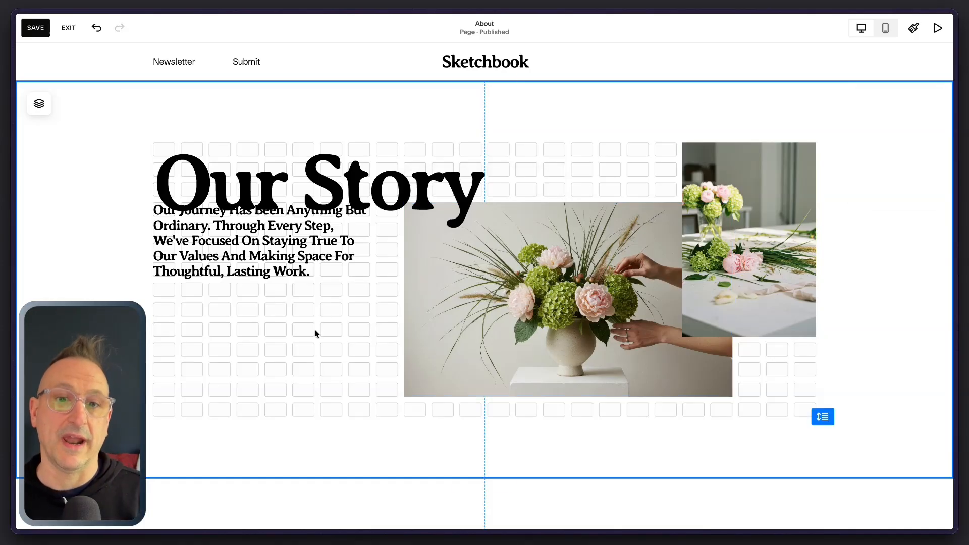
Save the About page changes and exit its editor.
{"action": "scroll", "coordinate": [310, 344], "scroll_direction": "down", "scroll_amount": 6}
{"action": "scroll", "coordinate": [300, 296], "scroll_direction": "down", "scroll_amount": 10}
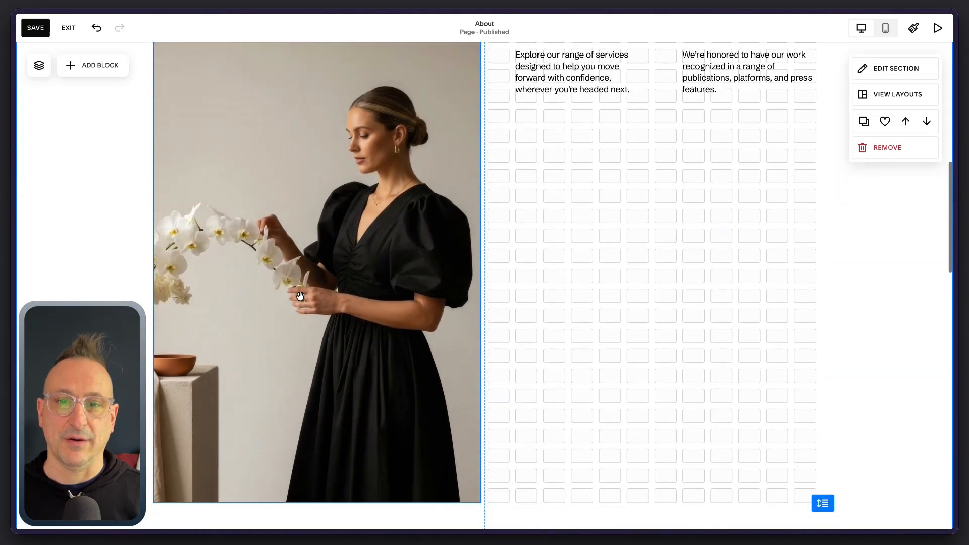
{"action": "scroll", "coordinate": [300, 296], "scroll_direction": "up", "scroll_amount": 15}
{"action": "left_click", "coordinate": [35, 29]}
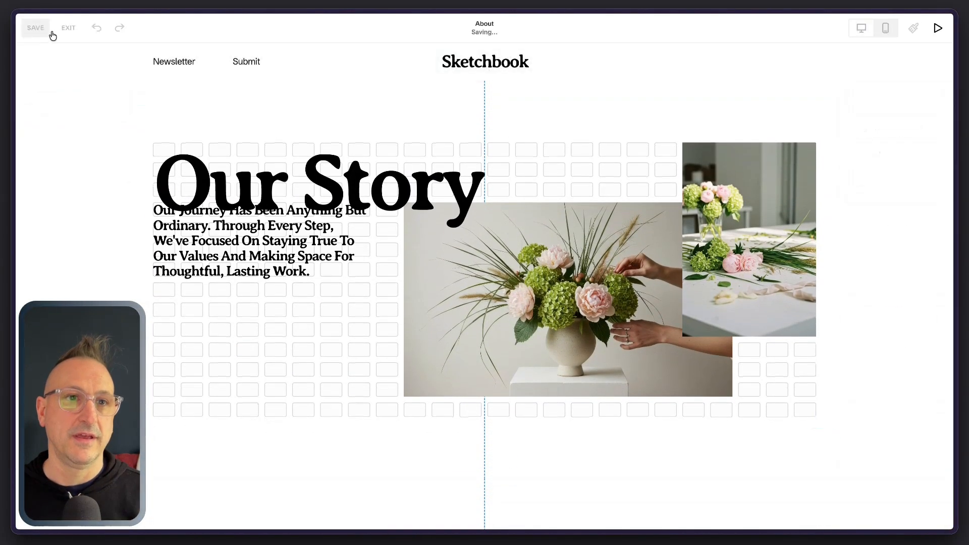
{"action": "left_click", "coordinate": [68, 29]}
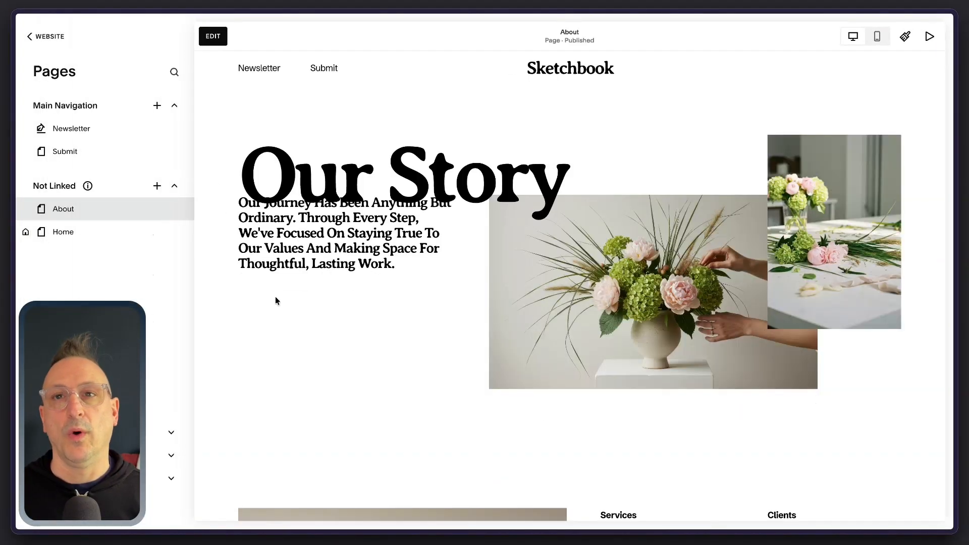
Switch to the Home page, look through its sections and start editing it.
{"action": "left_click", "coordinate": [67, 233]}
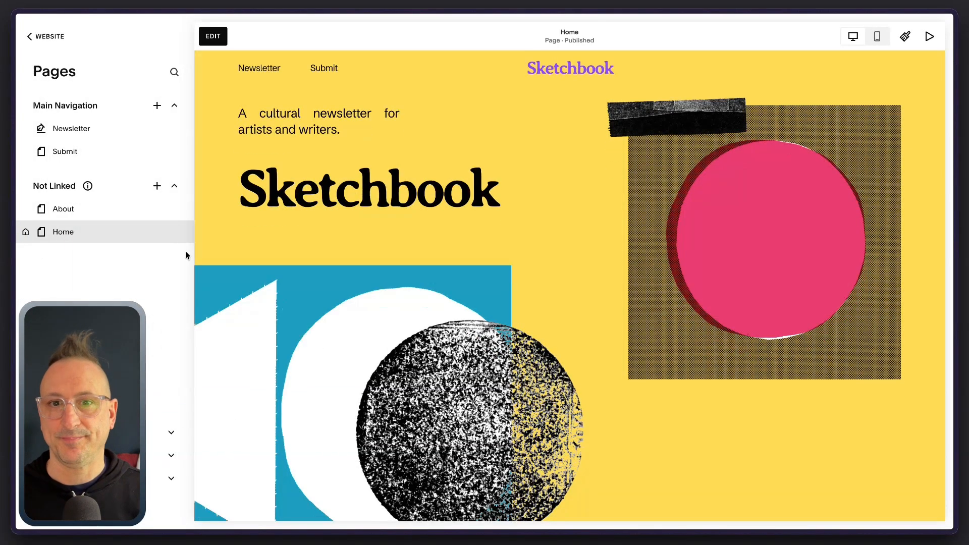
{"action": "scroll", "coordinate": [399, 320], "scroll_direction": "down", "scroll_amount": 15}
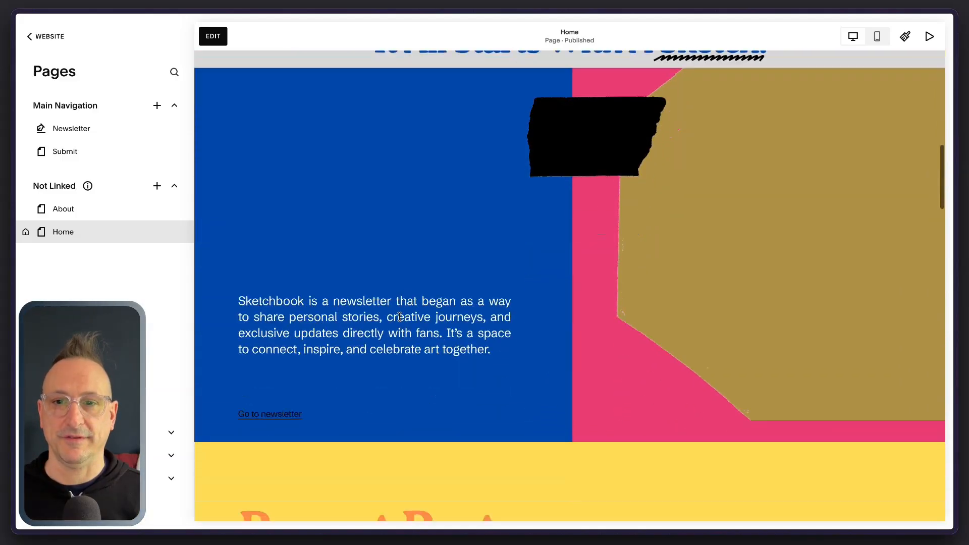
{"action": "scroll", "coordinate": [400, 320], "scroll_direction": "up", "scroll_amount": 20}
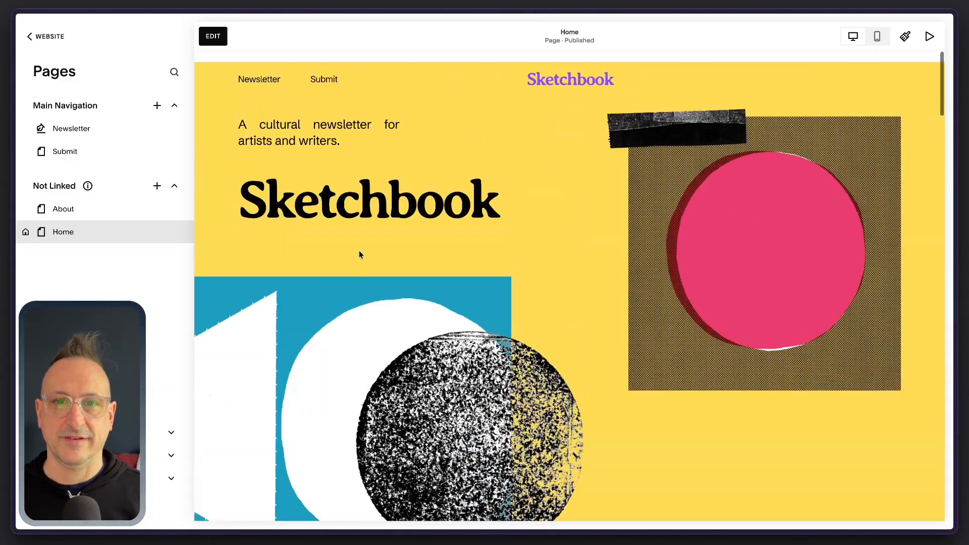
{"action": "left_click", "coordinate": [214, 36]}
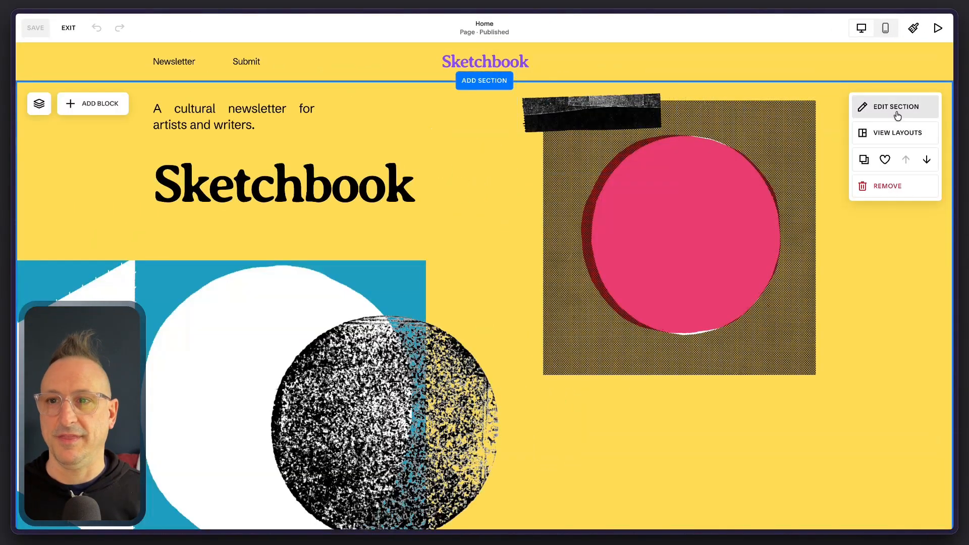
Check the grid and fill-screen settings of the Home page's yellow opening section and look at its lower edge.
{"action": "left_click", "coordinate": [897, 116]}
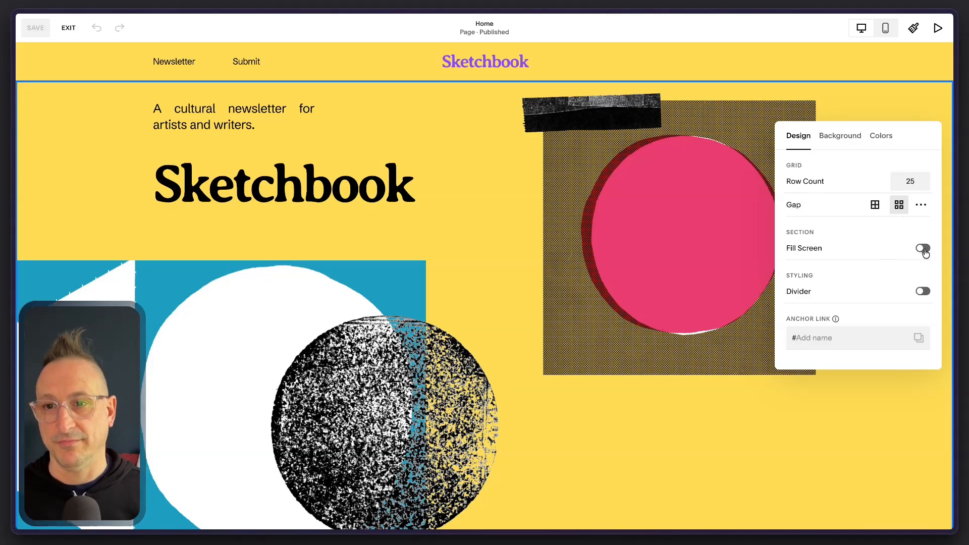
{"action": "left_click", "coordinate": [526, 175]}
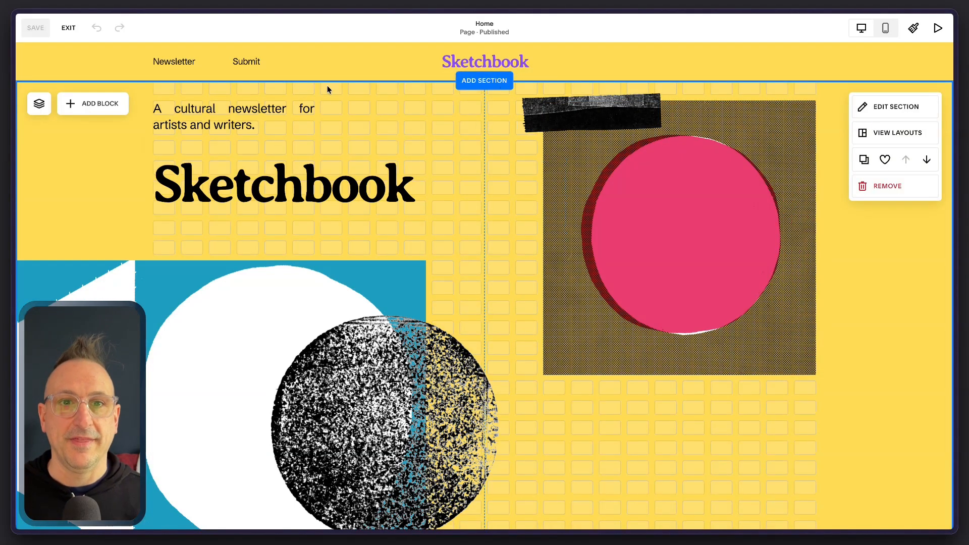
{"action": "scroll", "coordinate": [520, 301], "scroll_direction": "down", "scroll_amount": 4}
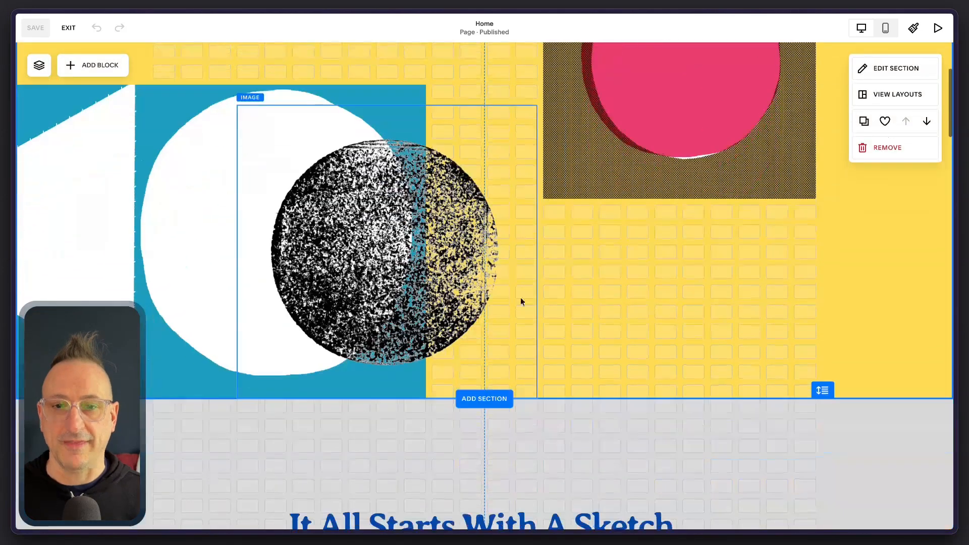
{"action": "mouse_move", "coordinate": [655, 400]}
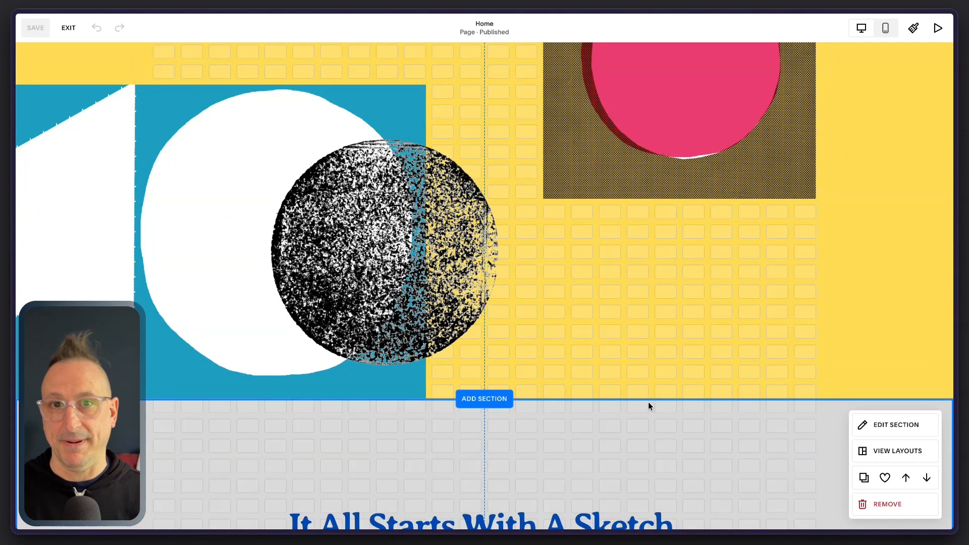
Recolor the "It All Starts With A Sketch." heading with the custom light yellow #FBF68A.
{"action": "scroll", "coordinate": [648, 402], "scroll_direction": "down", "scroll_amount": 4}
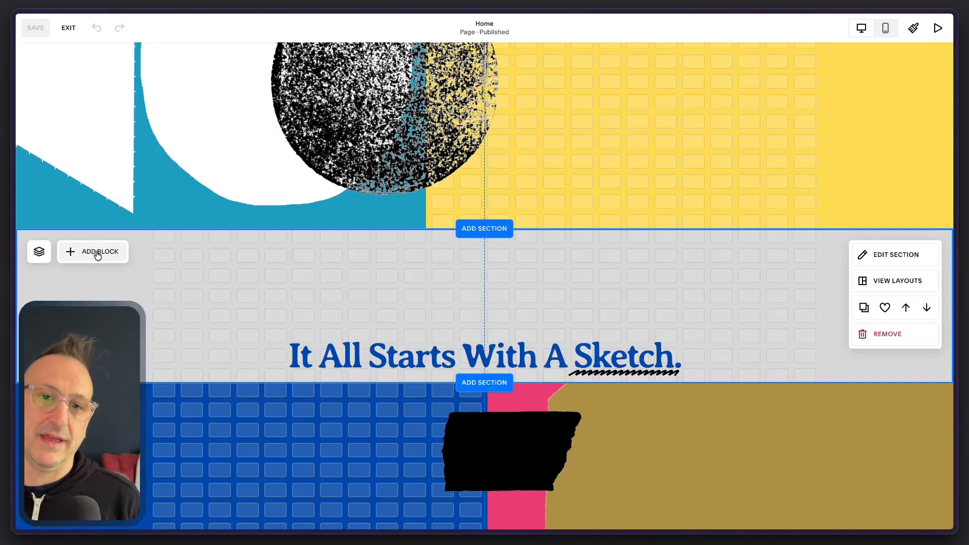
{"action": "triple_click", "coordinate": [336, 361]}
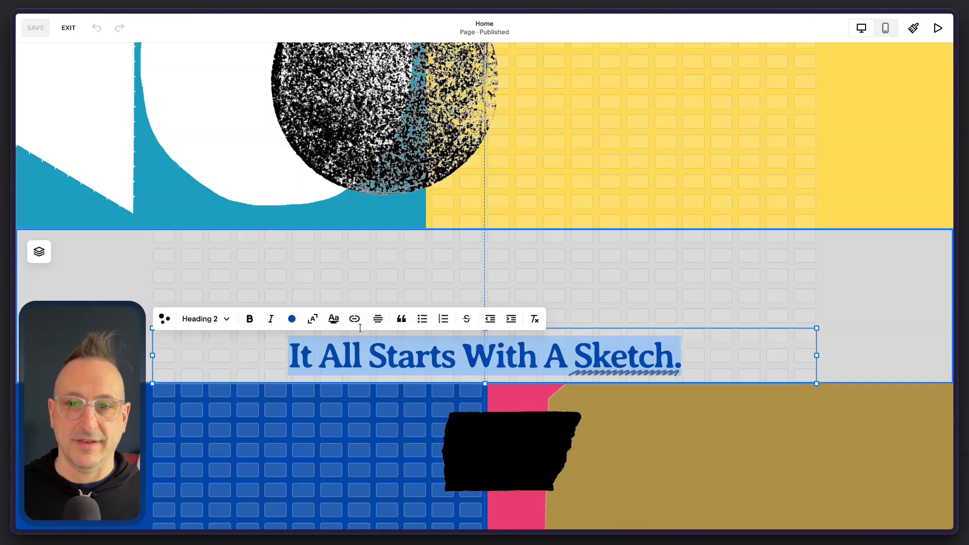
{"action": "left_click", "coordinate": [292, 319]}
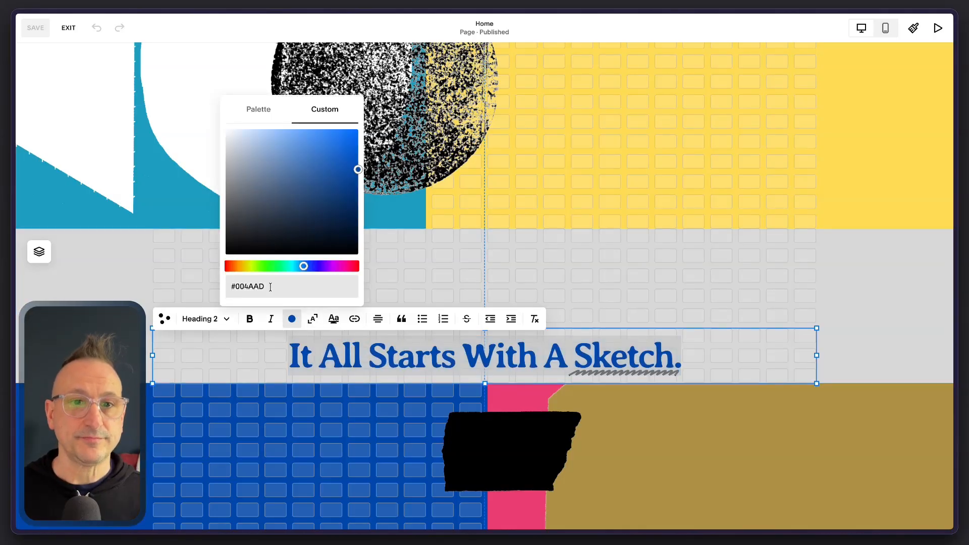
{"action": "left_click", "coordinate": [261, 111]}
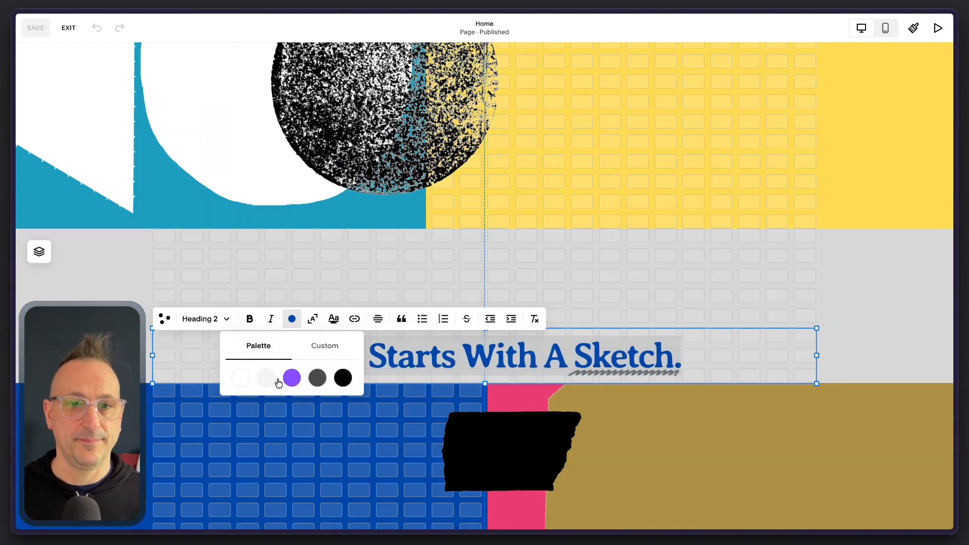
{"action": "left_click", "coordinate": [326, 348]}
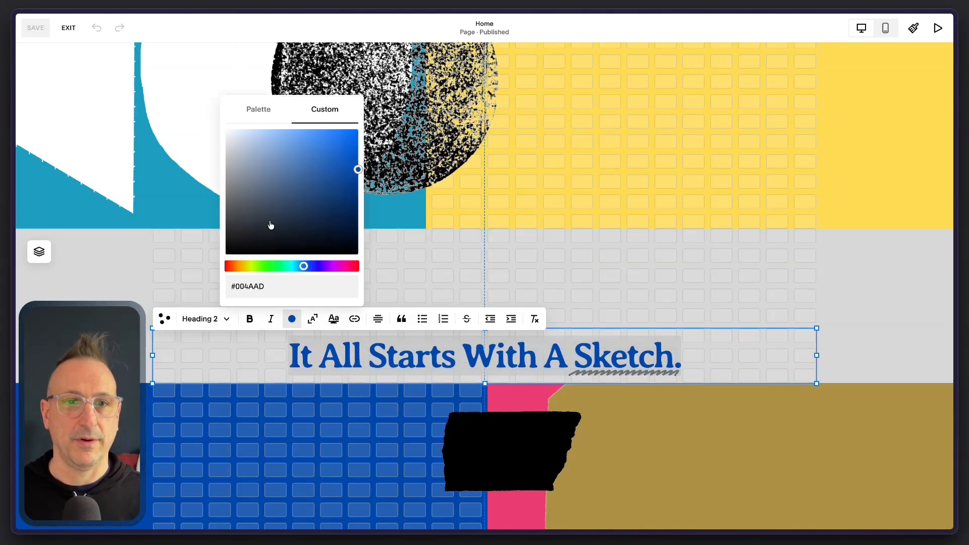
{"action": "left_click", "coordinate": [256, 266]}
{"action": "left_click", "coordinate": [264, 164]}
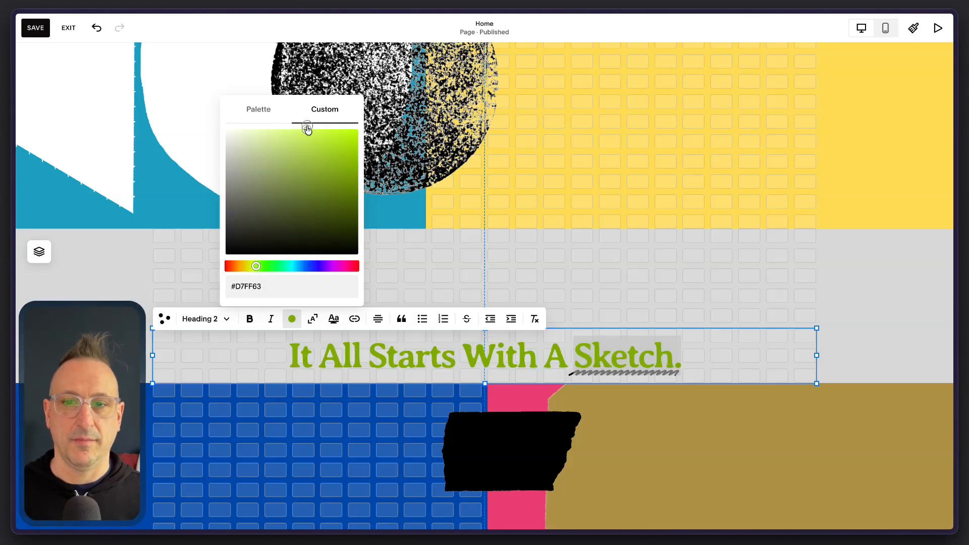
{"action": "left_click_drag", "start_coordinate": [308, 129], "coordinate": [306, 129]}
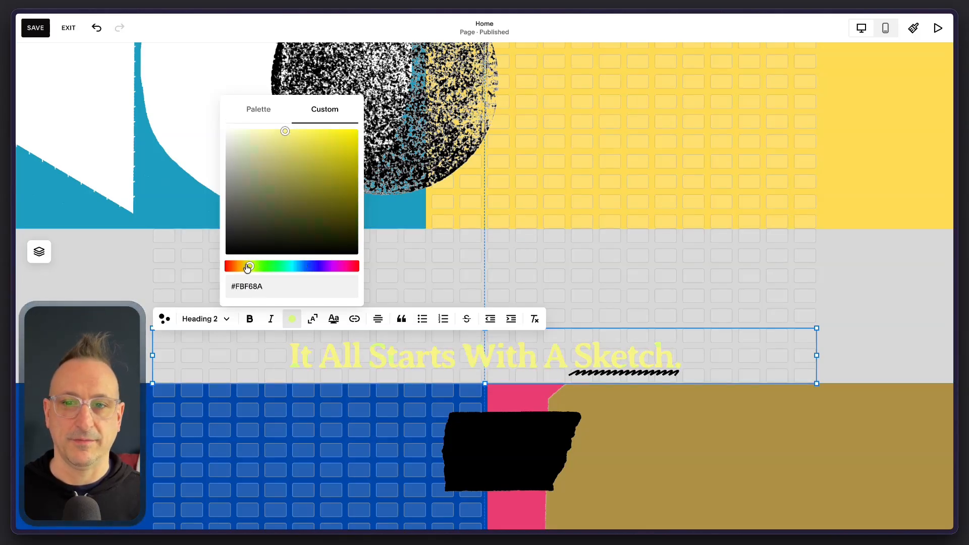
{"action": "left_click", "coordinate": [551, 254]}
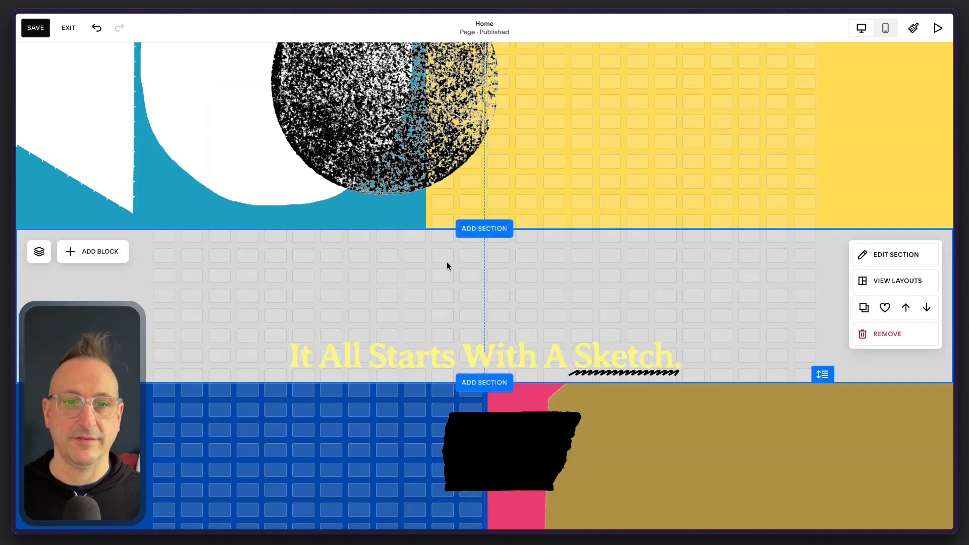
Add a shape block to the gray heading section and resize it into a low strip along the section's bottom edge.
{"action": "left_click", "coordinate": [101, 252]}
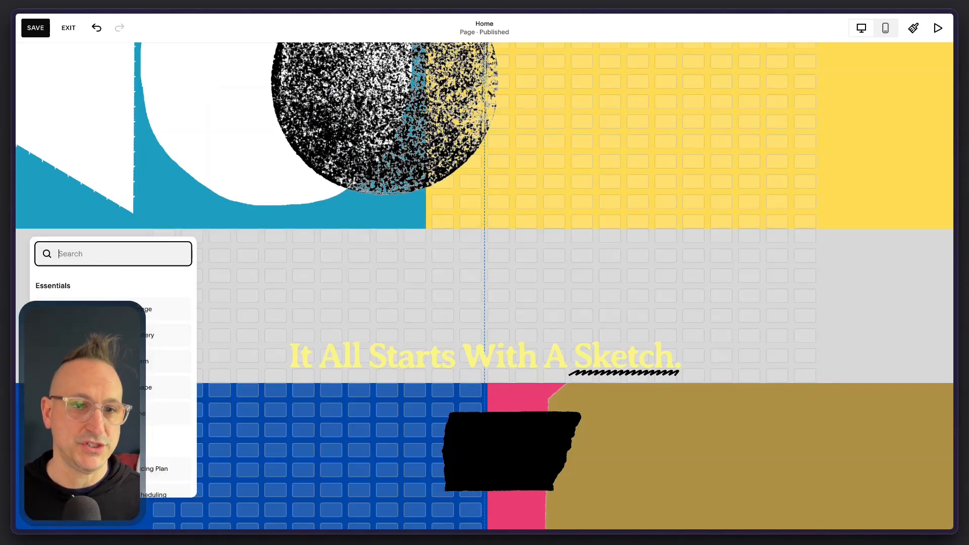
{"action": "left_click", "coordinate": [154, 389]}
{"action": "left_click", "coordinate": [391, 271]}
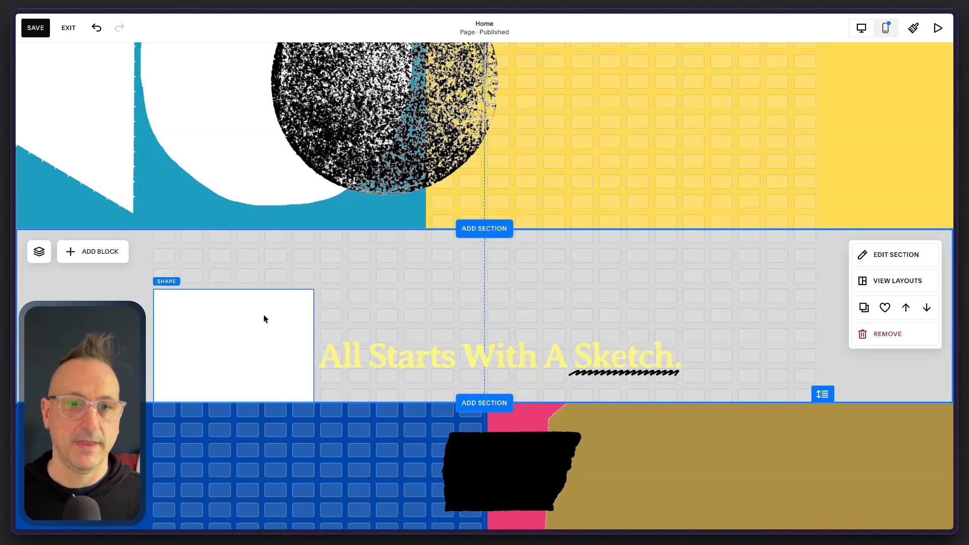
{"action": "left_click", "coordinate": [241, 344]}
{"action": "left_click_drag", "start_coordinate": [325, 299], "coordinate": [547, 363]}
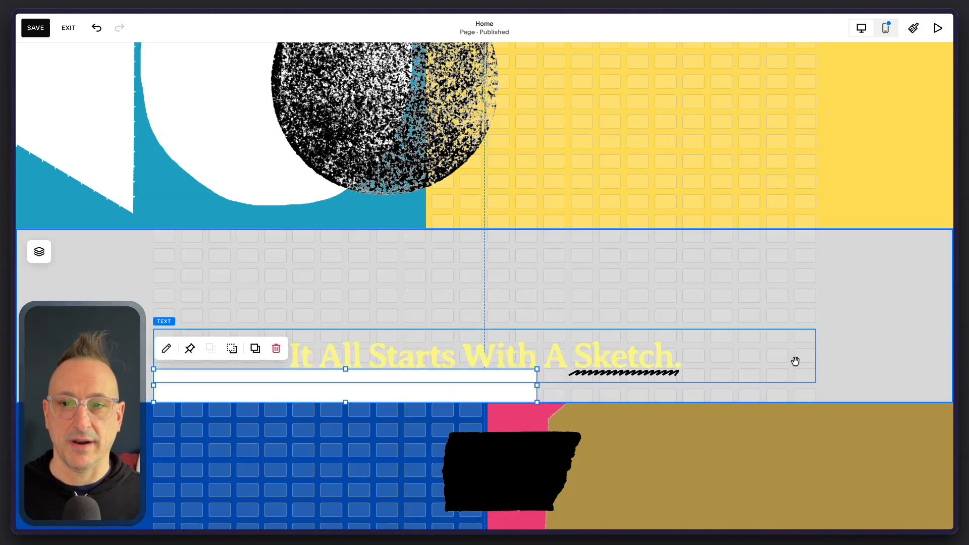
Extend the white shape one grid row upward and across the full section width, placing it behind the heading.
{"action": "left_click", "coordinate": [646, 286]}
{"action": "left_click", "coordinate": [344, 376]}
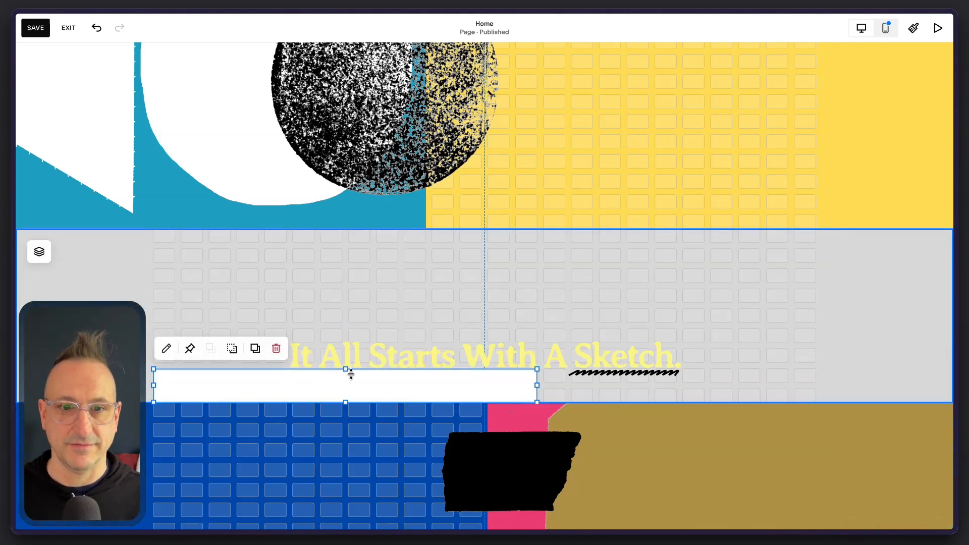
{"action": "left_click_drag", "start_coordinate": [346, 369], "coordinate": [344, 349]}
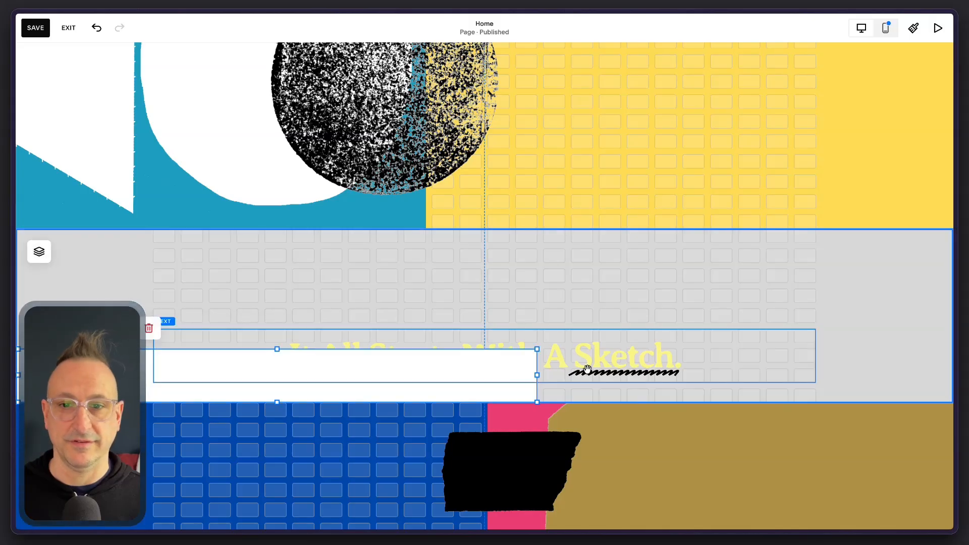
{"action": "left_click_drag", "start_coordinate": [538, 375], "coordinate": [949, 371]}
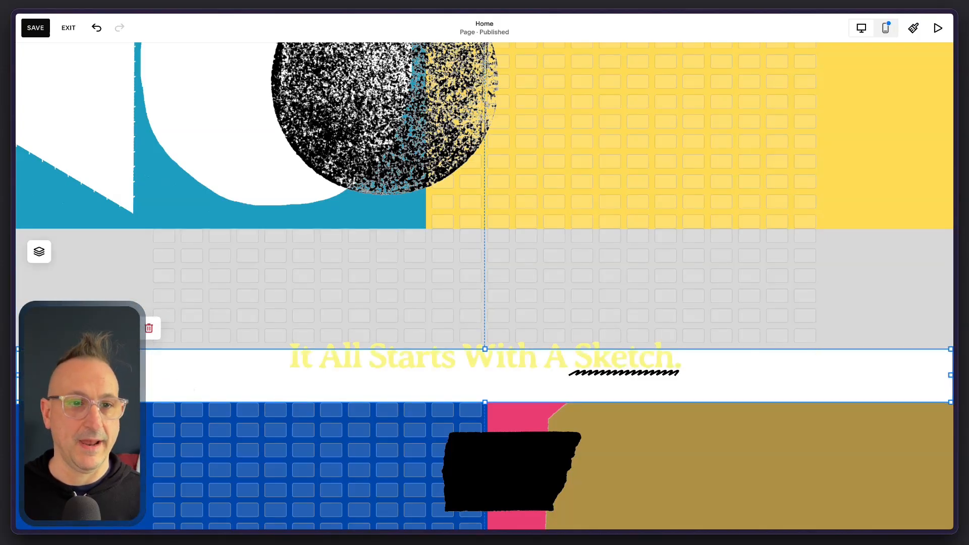
{"action": "left_click", "coordinate": [285, 288]}
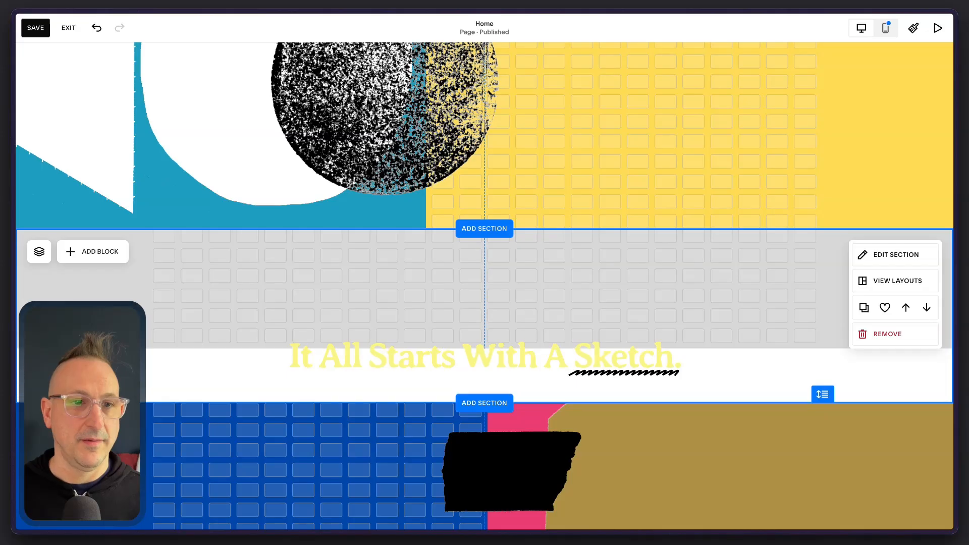
Fill the full-width shape with the dark gray from the site palette.
{"action": "left_click", "coordinate": [404, 386]}
{"action": "left_click", "coordinate": [438, 347]}
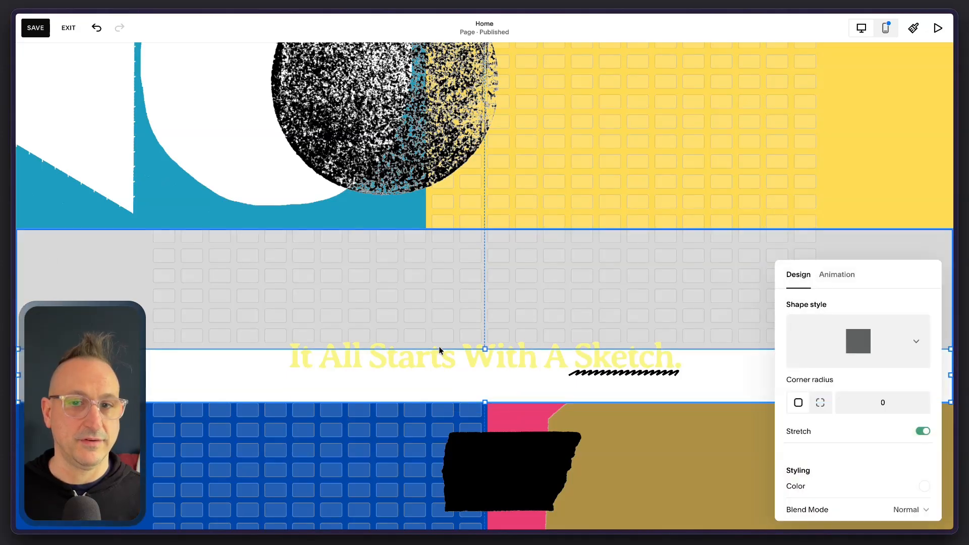
{"action": "scroll", "coordinate": [892, 374], "scroll_direction": "down", "scroll_amount": 1}
{"action": "scroll", "coordinate": [892, 375], "scroll_direction": "down", "scroll_amount": 3}
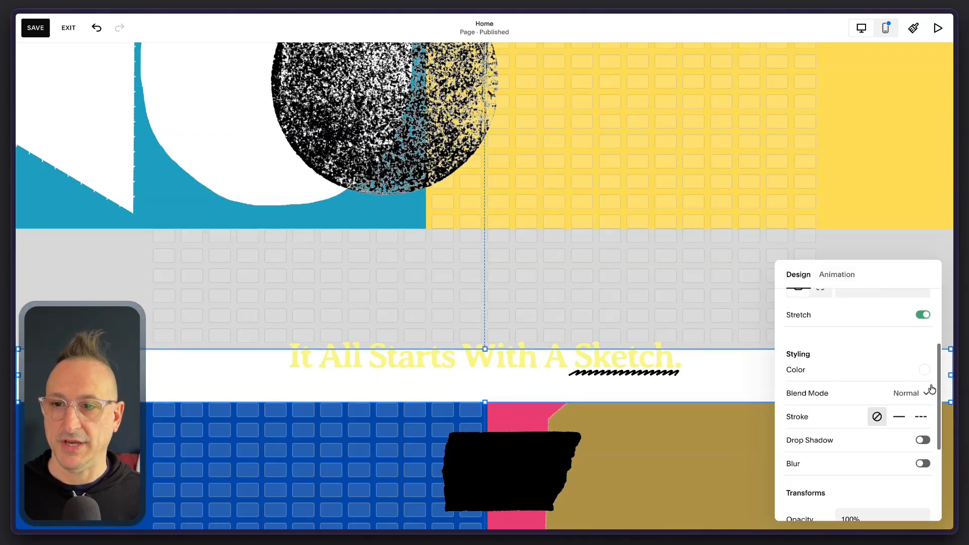
{"action": "left_click", "coordinate": [924, 370]}
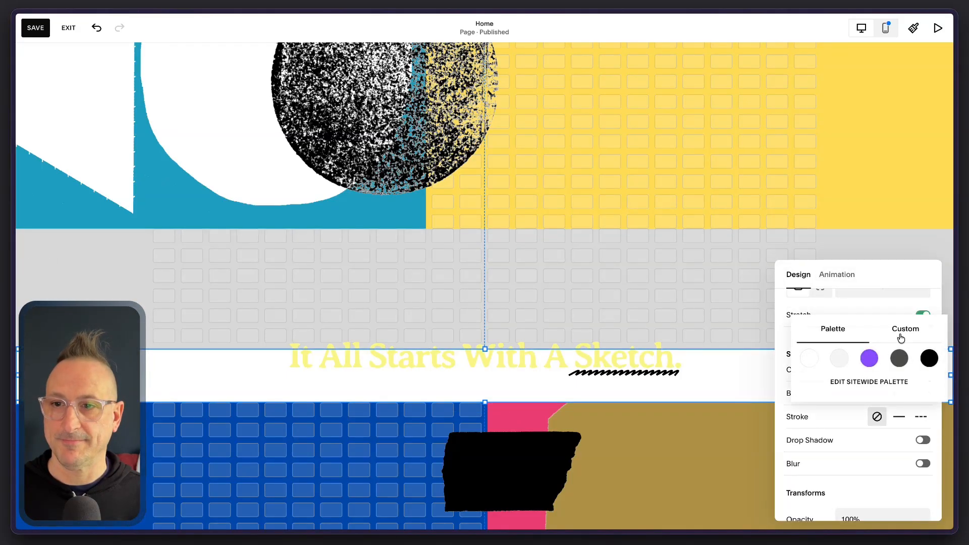
{"action": "left_click", "coordinate": [899, 359]}
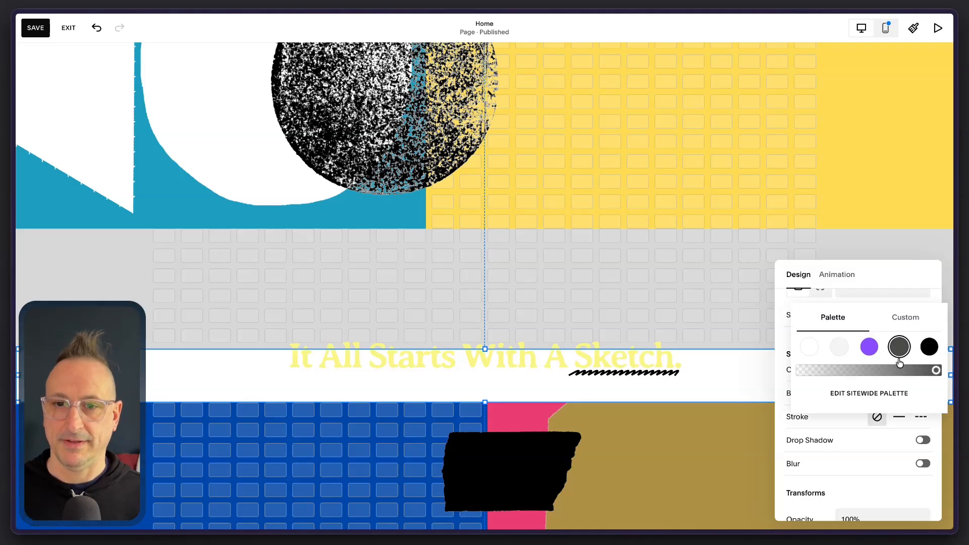
{"action": "left_click", "coordinate": [313, 480]}
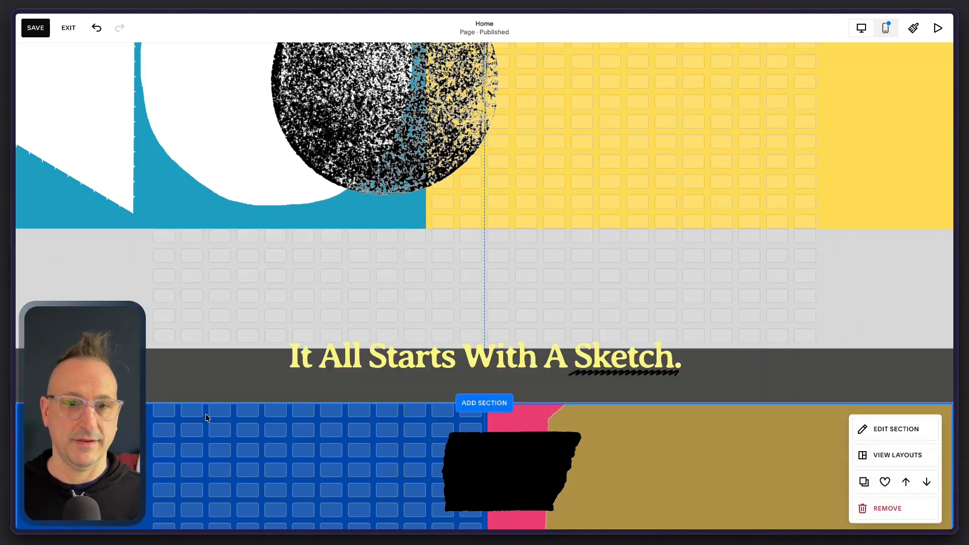
Apply the Dark 2 color theme to the blue newsletter section below the heading.
{"action": "scroll", "coordinate": [202, 415], "scroll_direction": "down", "scroll_amount": 5}
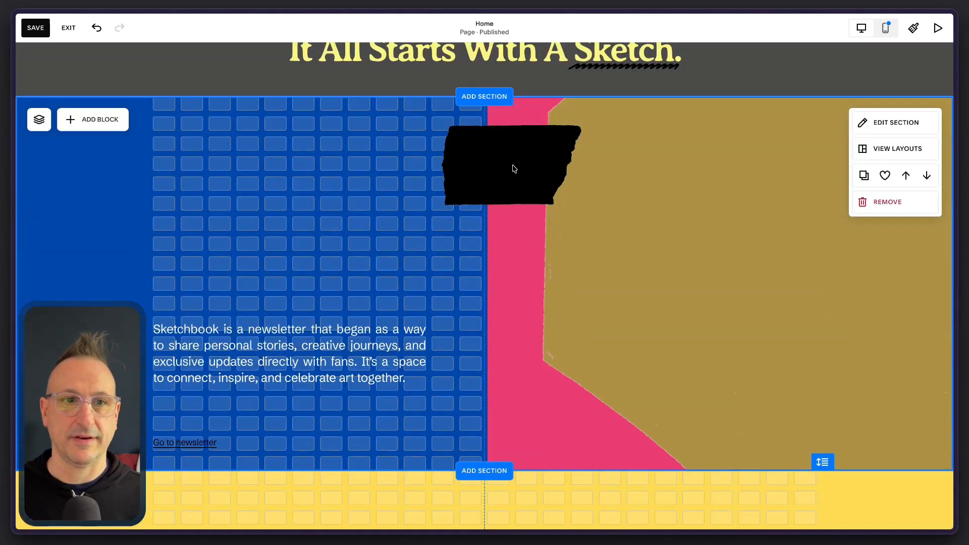
{"action": "left_click", "coordinate": [889, 121]}
{"action": "left_click", "coordinate": [888, 160]}
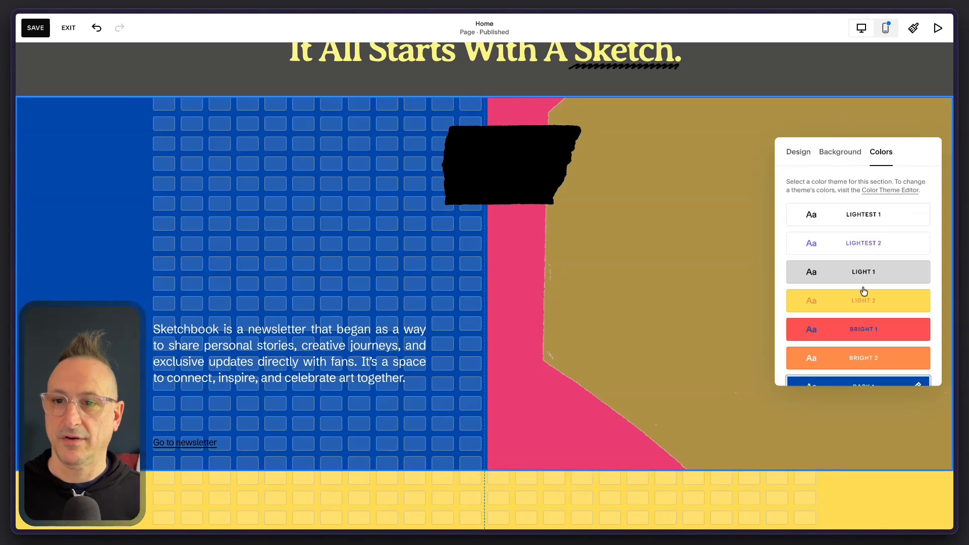
{"action": "scroll", "coordinate": [864, 291], "scroll_direction": "down", "scroll_amount": 2}
{"action": "left_click", "coordinate": [882, 315]}
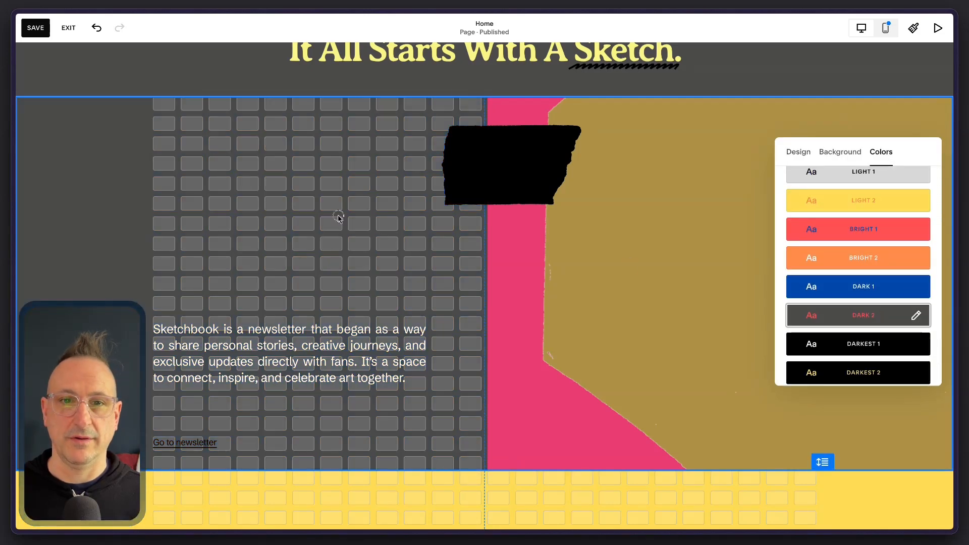
Extend the "It All Starts With A Sketch." text block upward so the heading straddles the gray and dark boundary.
{"action": "scroll", "coordinate": [338, 217], "scroll_direction": "up", "scroll_amount": 4}
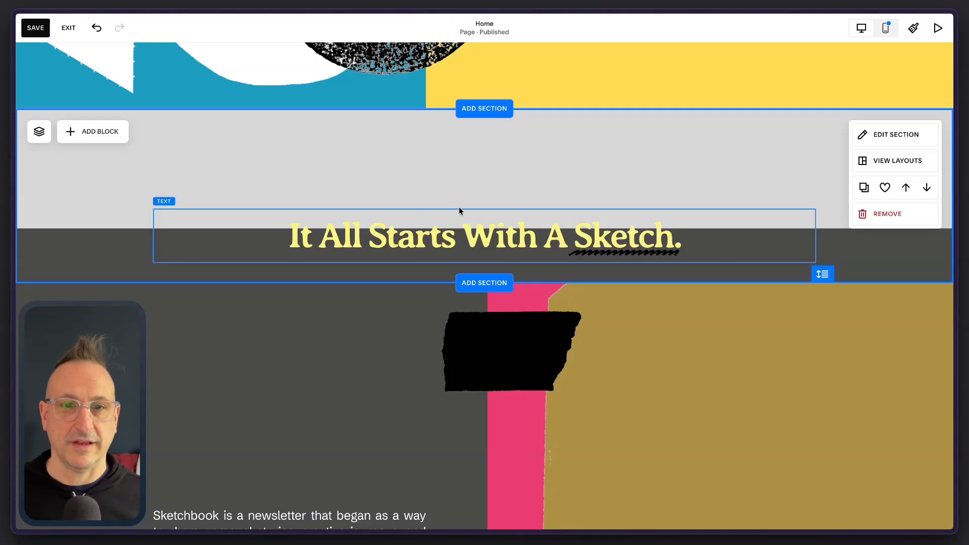
{"action": "left_click", "coordinate": [497, 213]}
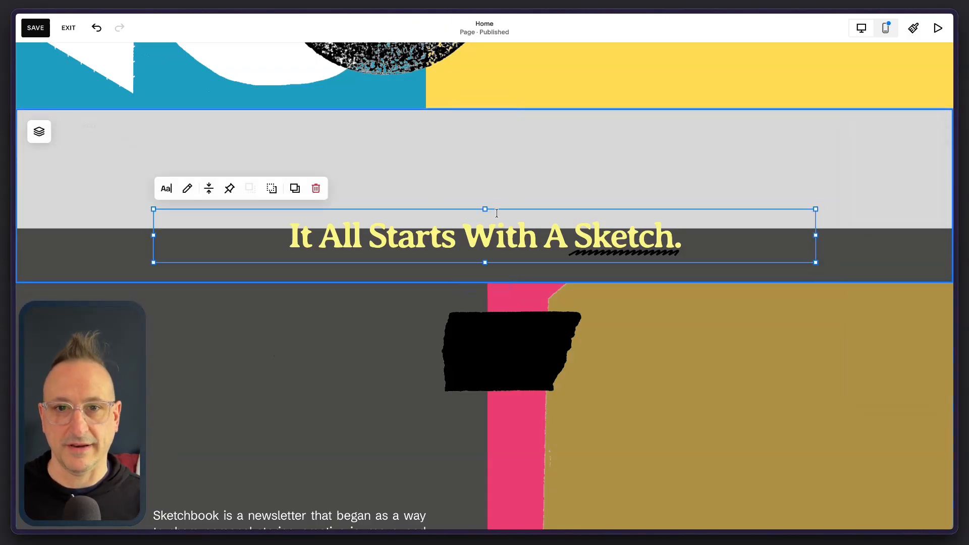
{"action": "left_click_drag", "start_coordinate": [486, 209], "coordinate": [481, 191]}
{"action": "left_click", "coordinate": [82, 188]}
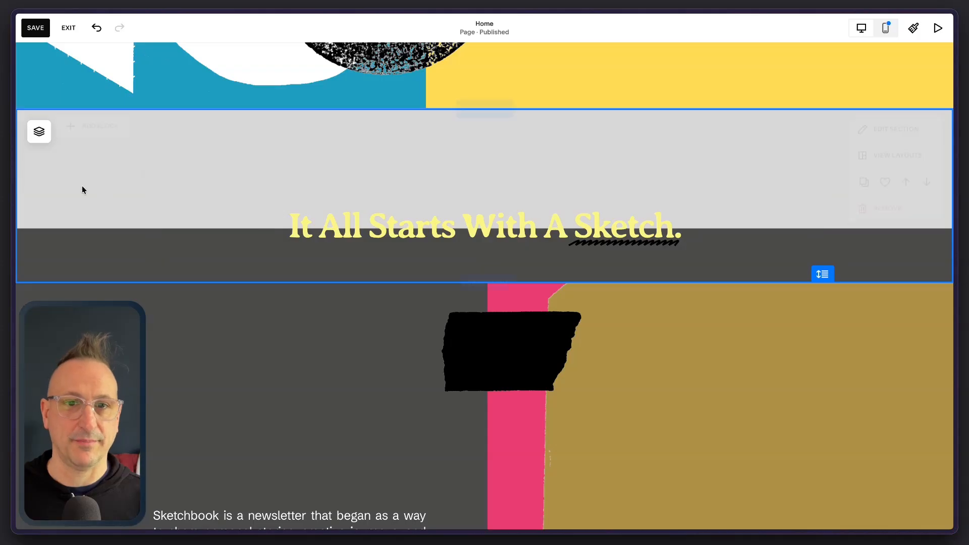
Save the Home page, exit editing and review the color transitions between its sections.
{"action": "left_click", "coordinate": [36, 30]}
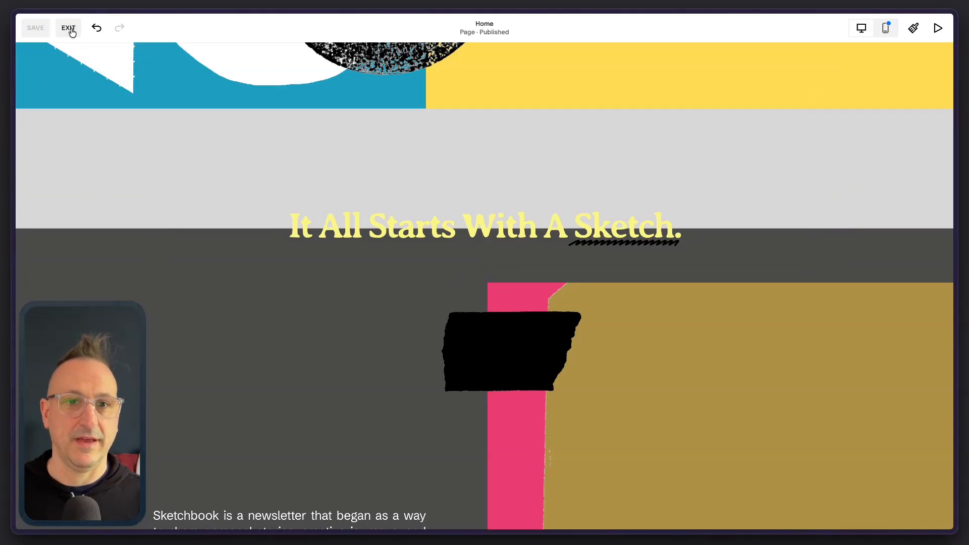
{"action": "left_click", "coordinate": [68, 28]}
{"action": "scroll", "coordinate": [482, 313], "scroll_direction": "down", "scroll_amount": 8}
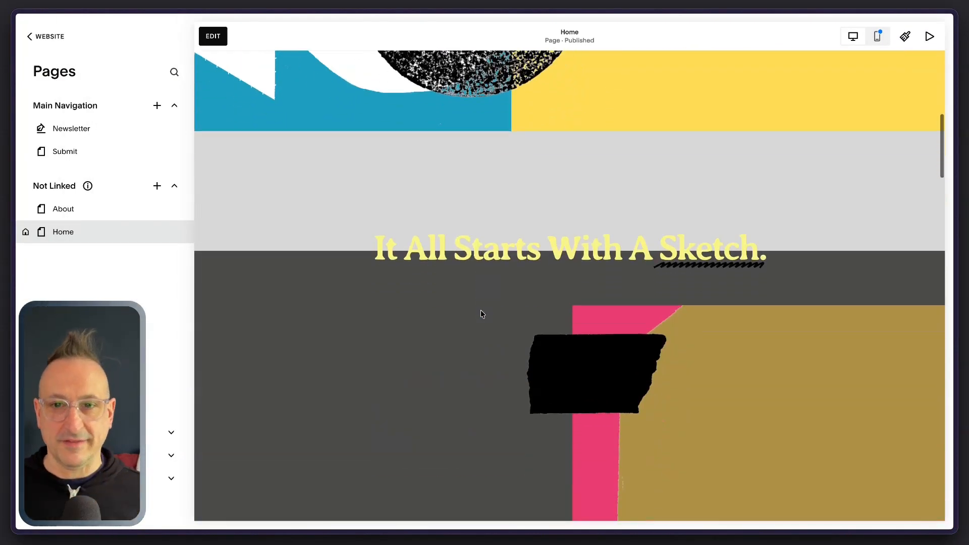
{"action": "scroll", "coordinate": [616, 247], "scroll_direction": "up", "scroll_amount": 10}
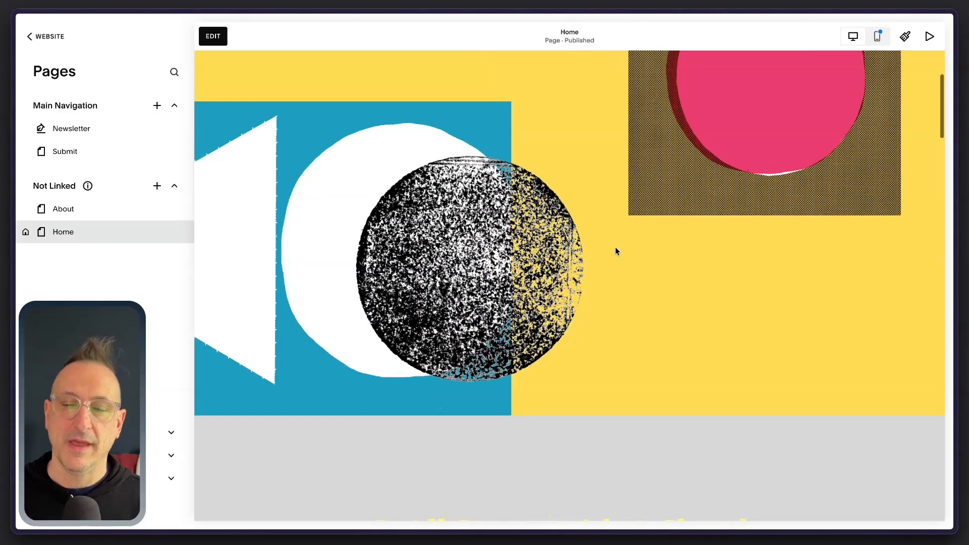
{"action": "scroll", "coordinate": [568, 335], "scroll_direction": "down", "scroll_amount": 3}
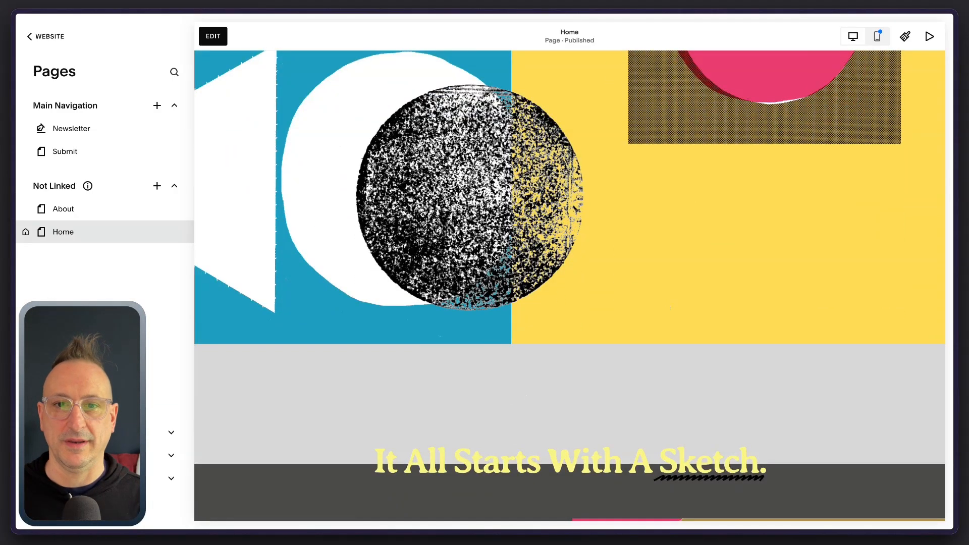
{"action": "scroll", "coordinate": [564, 278], "scroll_direction": "down", "scroll_amount": 18}
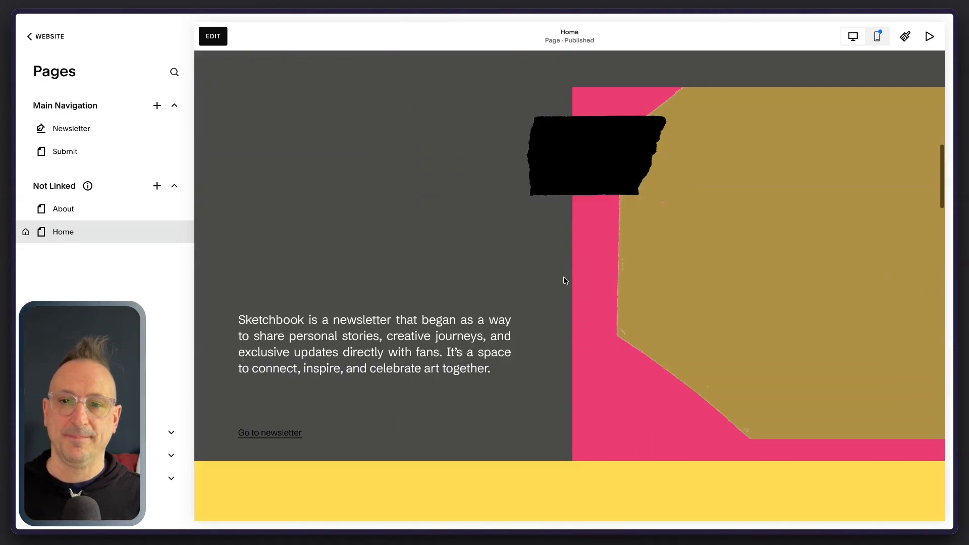
{"action": "scroll", "coordinate": [565, 281], "scroll_direction": "down", "scroll_amount": 2}
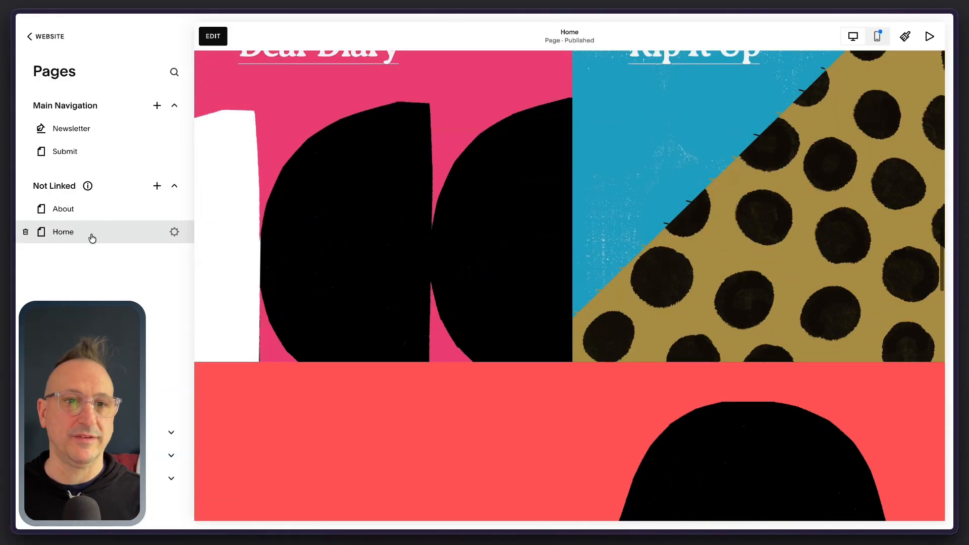
Open the About page for editing and apply the Light 1 color theme to the Services and Clients section.
{"action": "left_click", "coordinate": [71, 213]}
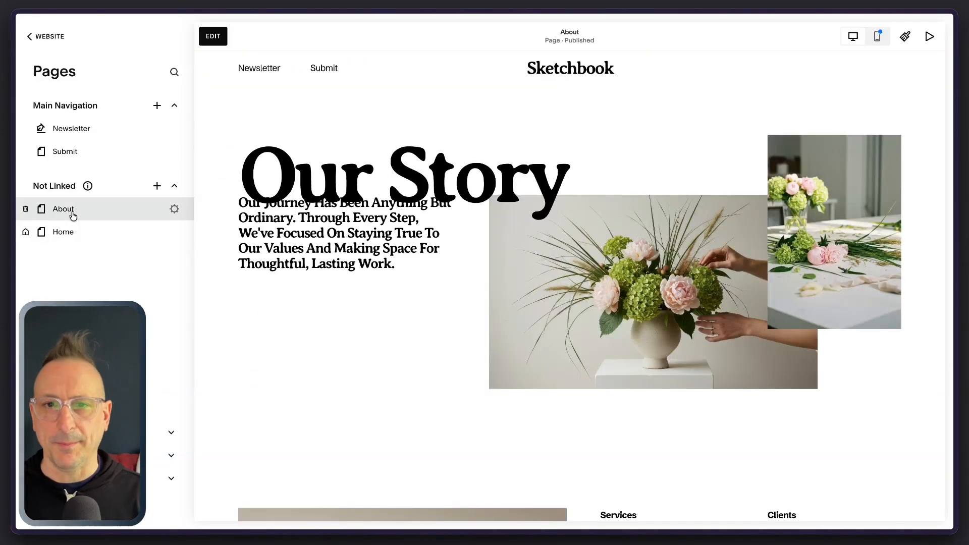
{"action": "left_click", "coordinate": [212, 36]}
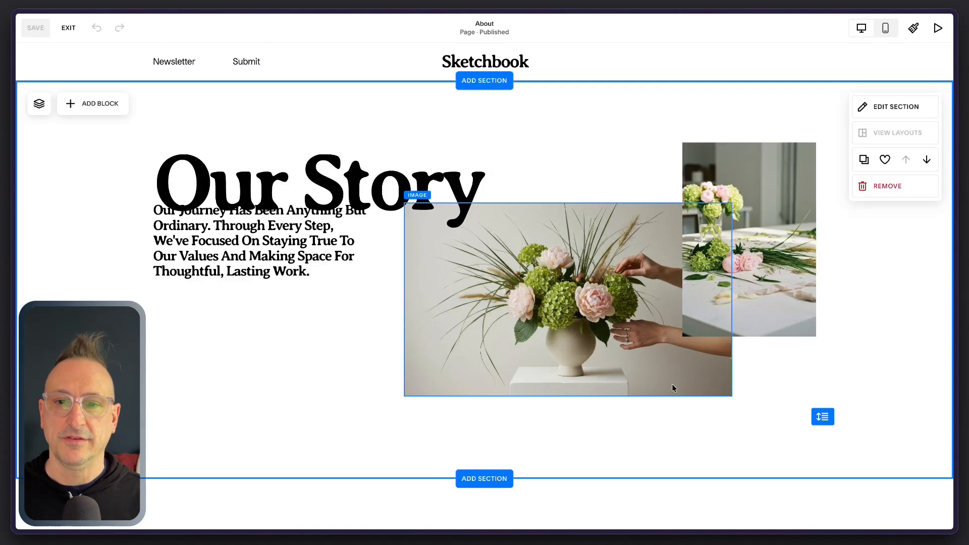
{"action": "scroll", "coordinate": [687, 380], "scroll_direction": "down", "scroll_amount": 5}
{"action": "left_click", "coordinate": [876, 256]}
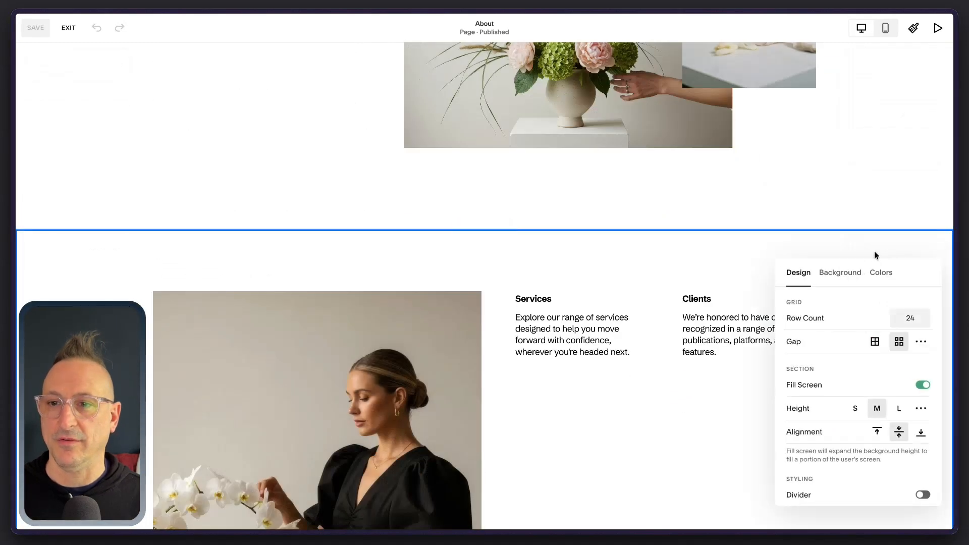
{"action": "left_click", "coordinate": [881, 273]}
{"action": "left_click", "coordinate": [865, 394]}
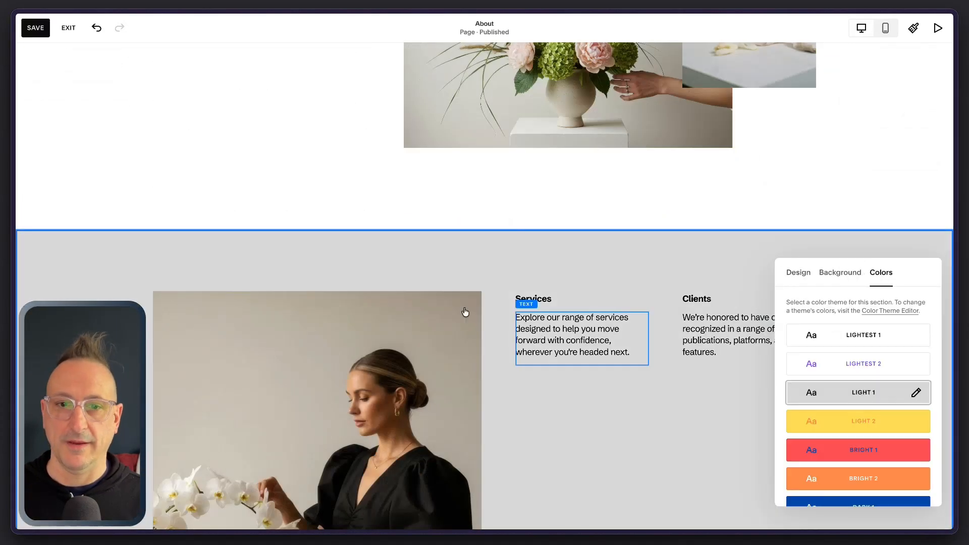
{"action": "left_click", "coordinate": [543, 262]}
Remove the grid gap and turn off Fill Screen for the Services and Clients section.
{"action": "left_click", "coordinate": [862, 260]}
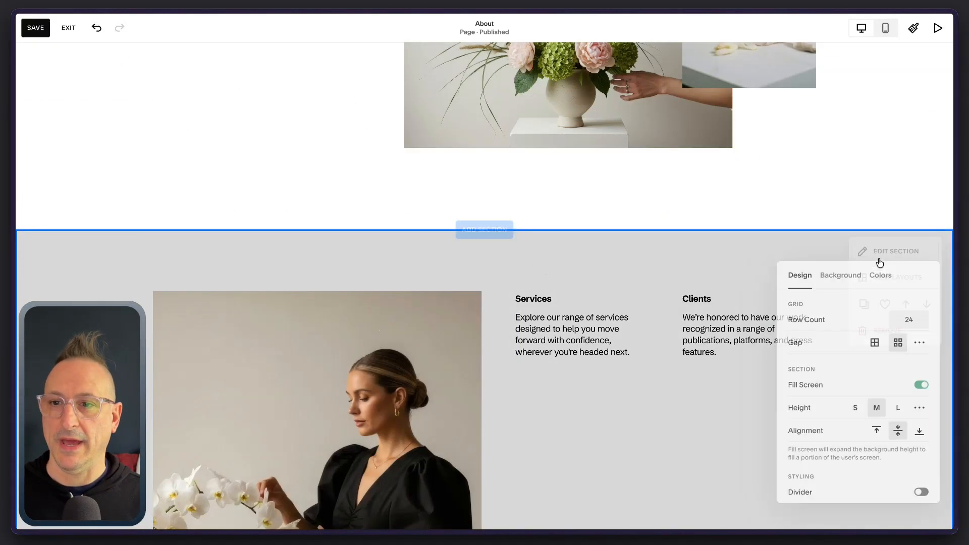
{"action": "left_click", "coordinate": [878, 344]}
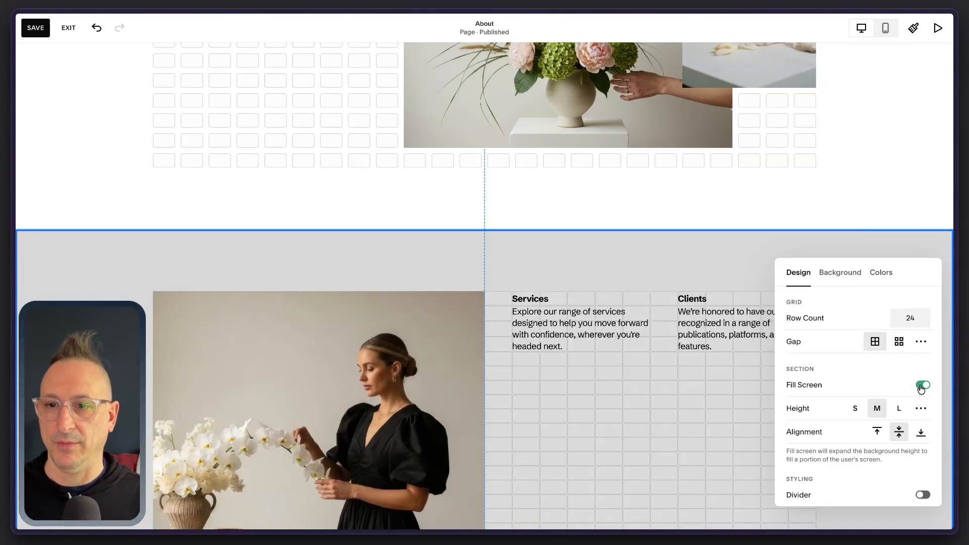
{"action": "left_click", "coordinate": [923, 386]}
{"action": "left_click", "coordinate": [592, 368]}
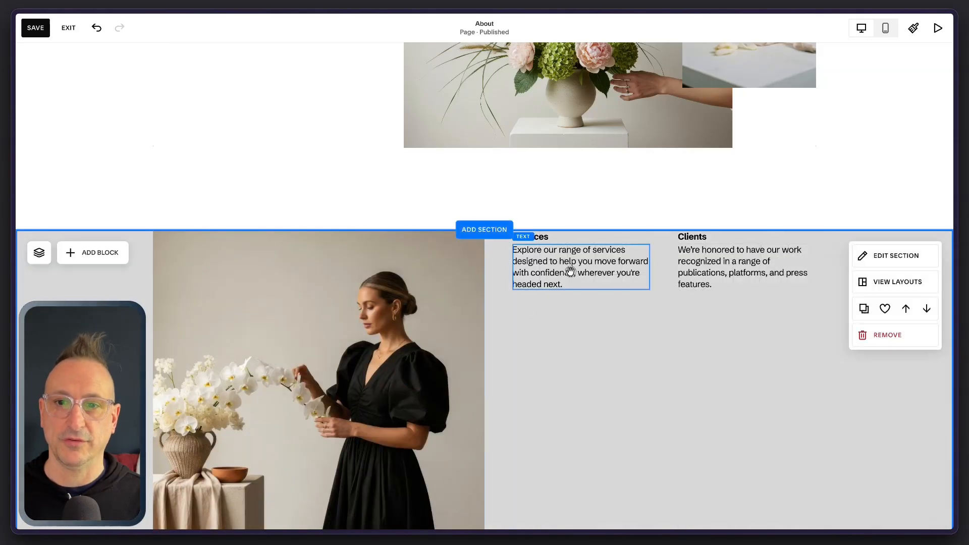
Move the Services and Clients text blocks down together, away from the gray section's upper edge.
{"action": "left_click", "coordinate": [570, 271]}
{"action": "left_click_drag", "start_coordinate": [700, 342], "coordinate": [524, 233]}
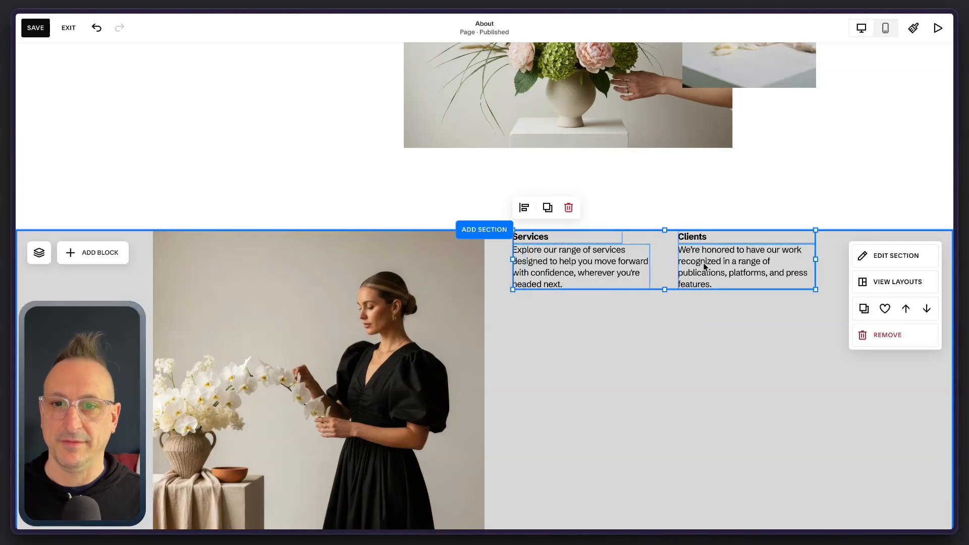
{"action": "left_click_drag", "start_coordinate": [706, 266], "coordinate": [671, 323]}
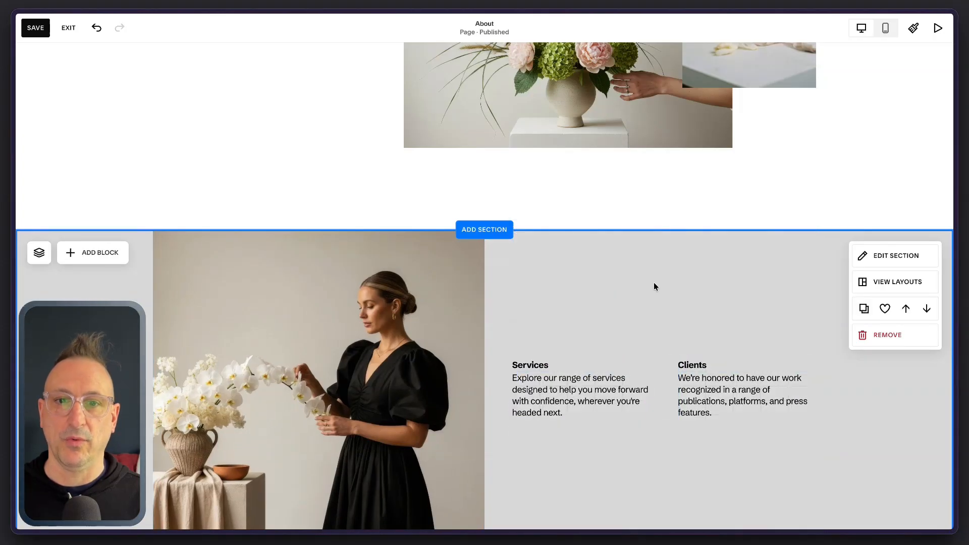
{"action": "left_click", "coordinate": [370, 290]}
{"action": "scroll", "coordinate": [367, 294], "scroll_direction": "up", "scroll_amount": 4}
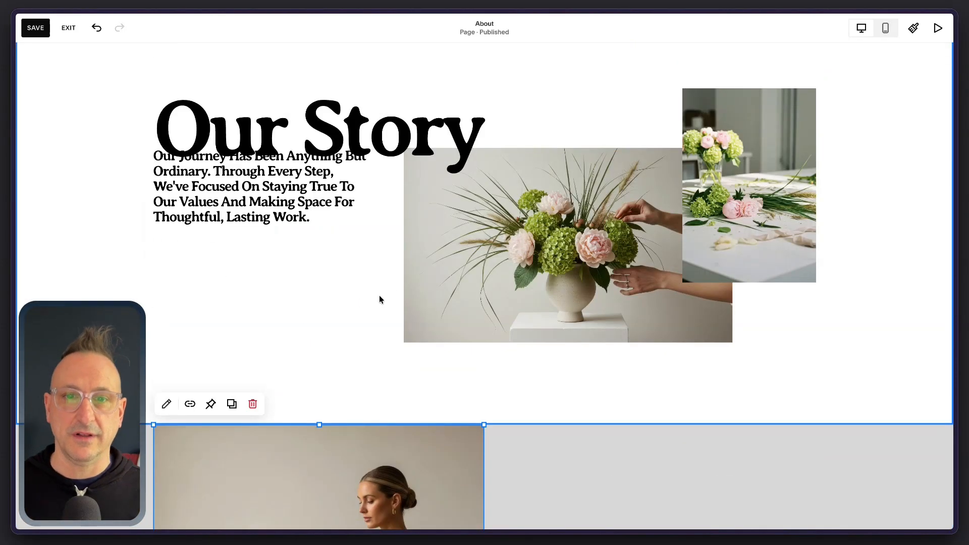
{"action": "left_click", "coordinate": [367, 269]}
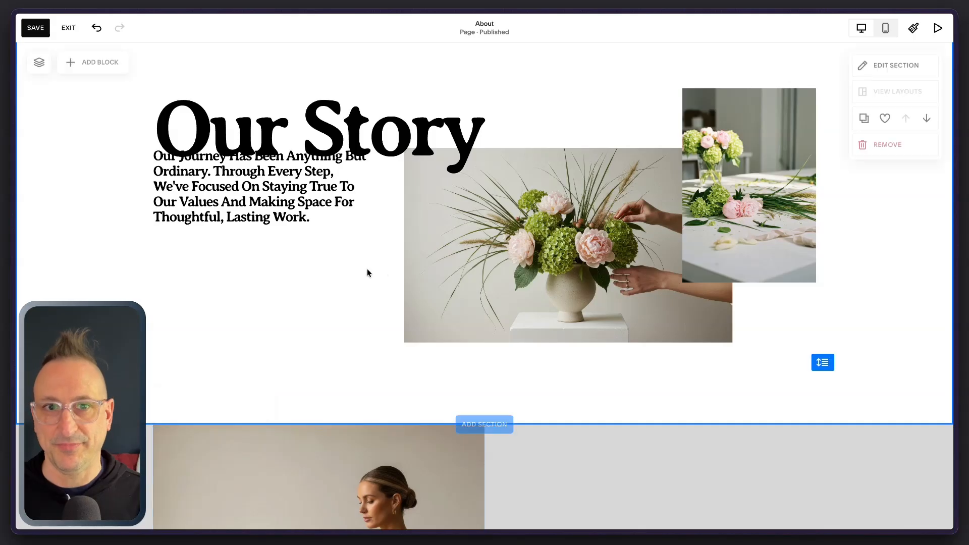
Add a shape block to the gray section and move it over the photo against the section's top edge.
{"action": "scroll", "coordinate": [326, 265], "scroll_direction": "down", "scroll_amount": 2}
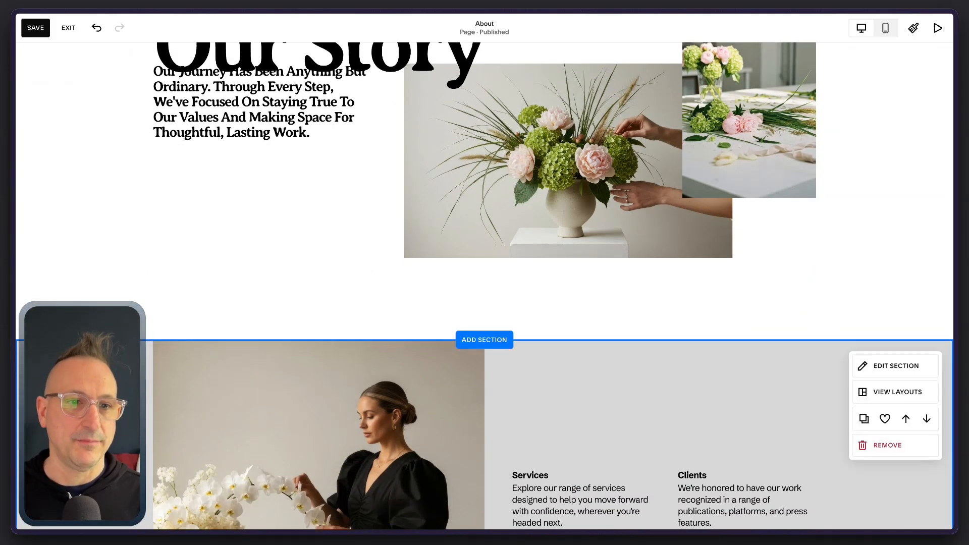
{"action": "left_click", "coordinate": [60, 362]}
{"action": "scroll", "coordinate": [161, 404], "scroll_direction": "down", "scroll_amount": 2}
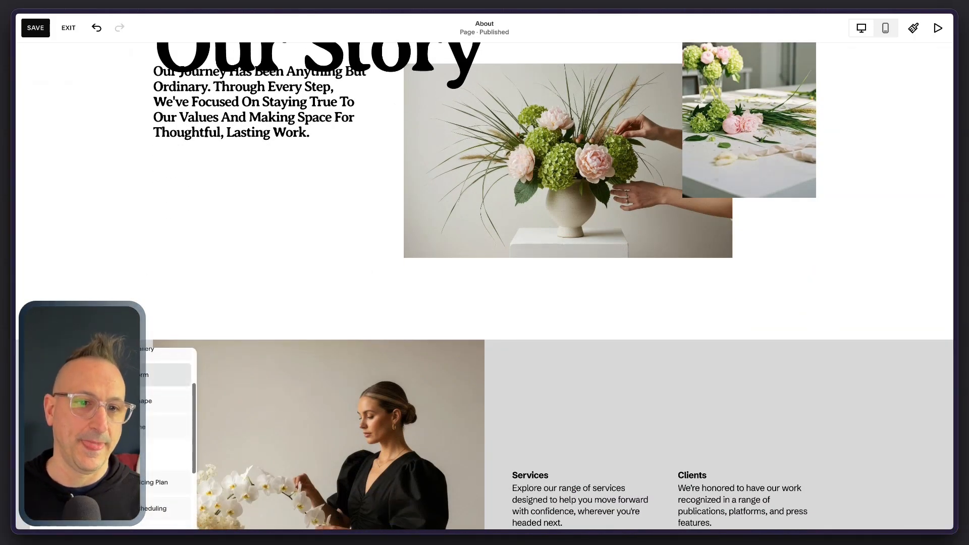
{"action": "scroll", "coordinate": [142, 404], "scroll_direction": "up", "scroll_amount": 1}
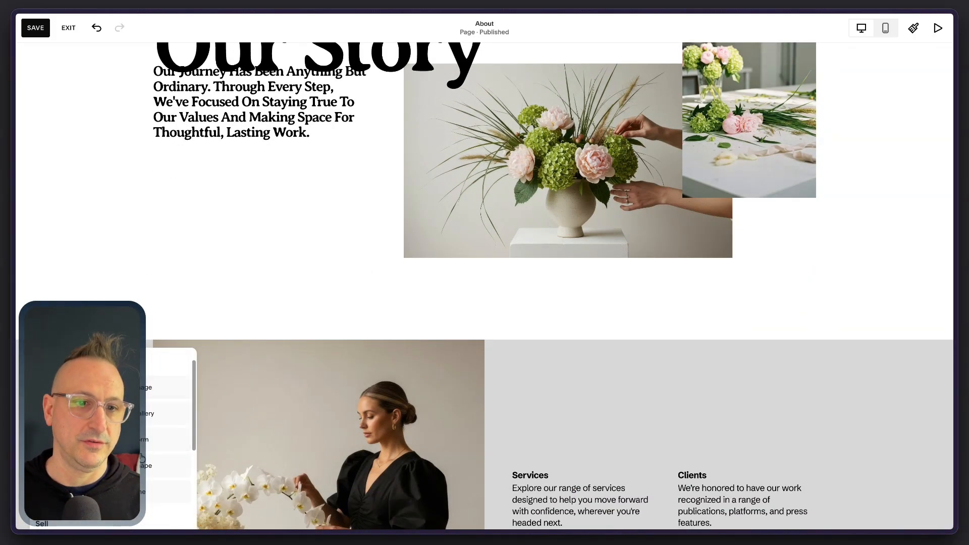
{"action": "key", "text": "Escape"}
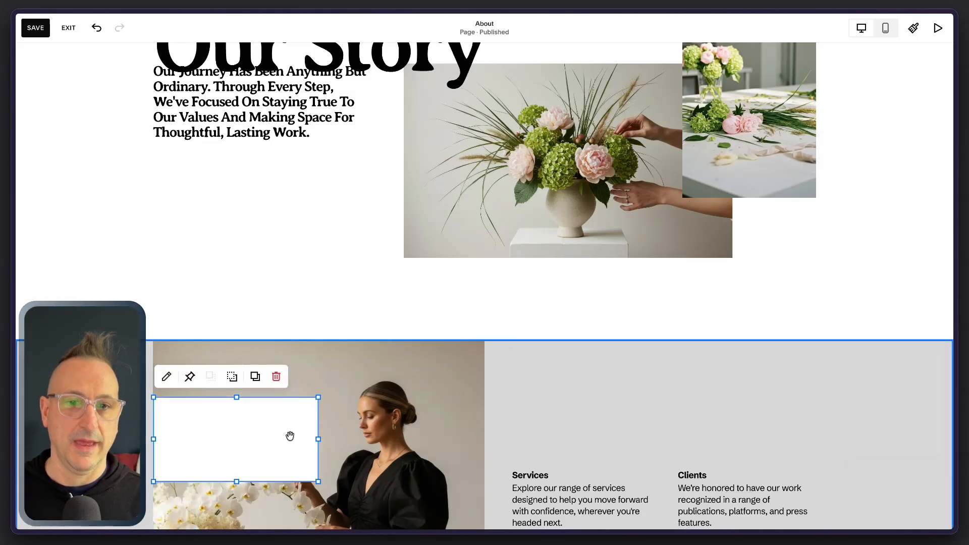
{"action": "left_click_drag", "start_coordinate": [289, 433], "coordinate": [281, 378]}
{"action": "left_click_drag", "start_coordinate": [349, 391], "coordinate": [349, 390]}
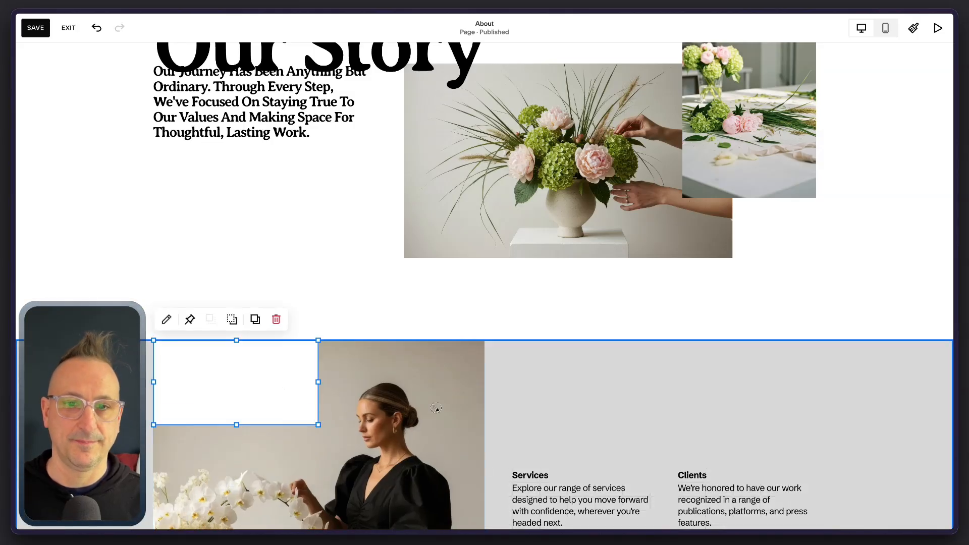
Resize the white shape into a low strip across the full section width and place it behind the photo.
{"action": "left_click_drag", "start_coordinate": [318, 425], "coordinate": [952, 382]}
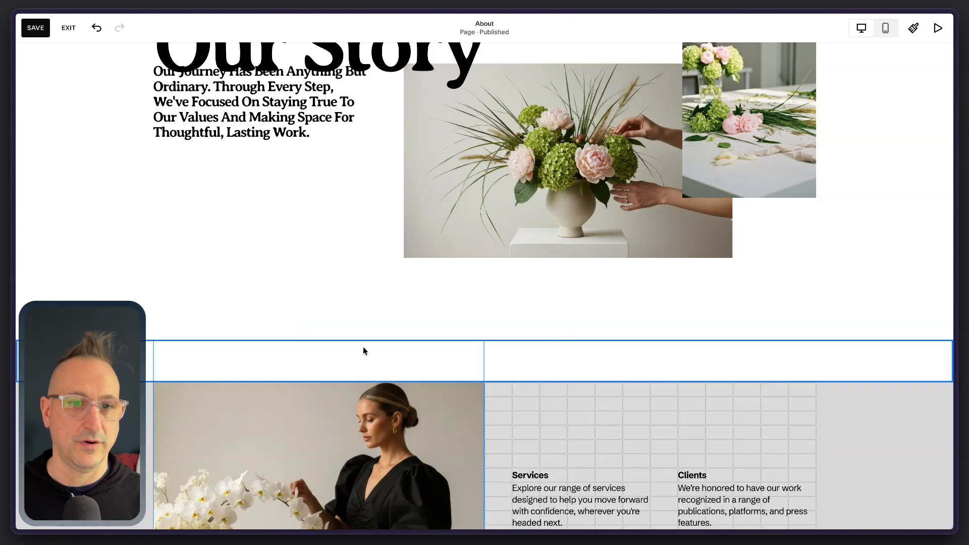
{"action": "left_click_drag", "start_coordinate": [365, 351], "coordinate": [363, 351]}
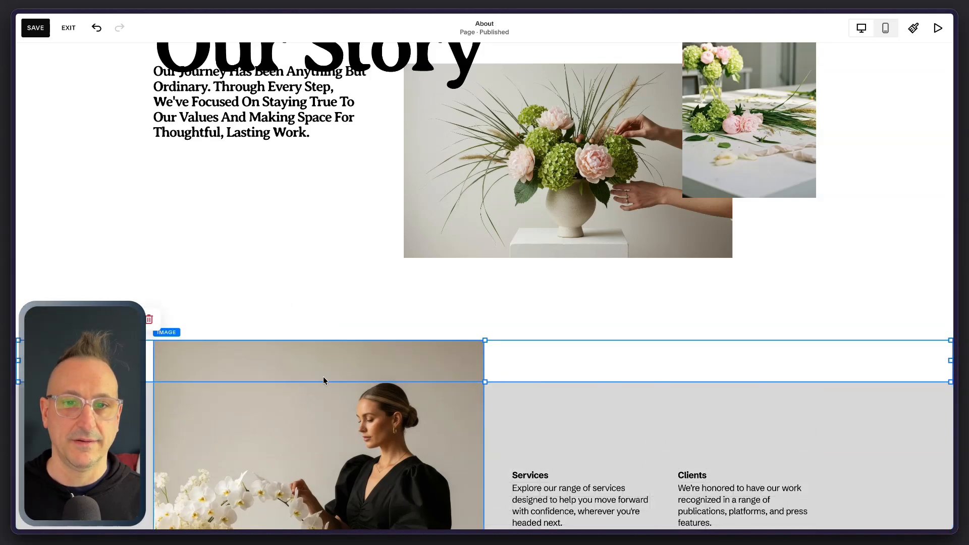
{"action": "left_click", "coordinate": [496, 302]}
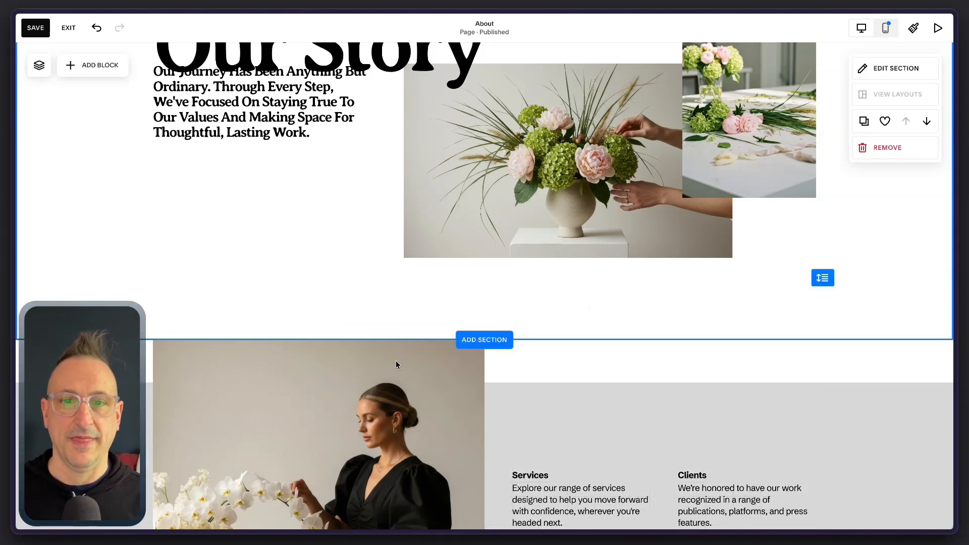
Turn off Fill Screen for the "Our Story" section.
{"action": "scroll", "coordinate": [528, 156], "scroll_direction": "down", "scroll_amount": 2}
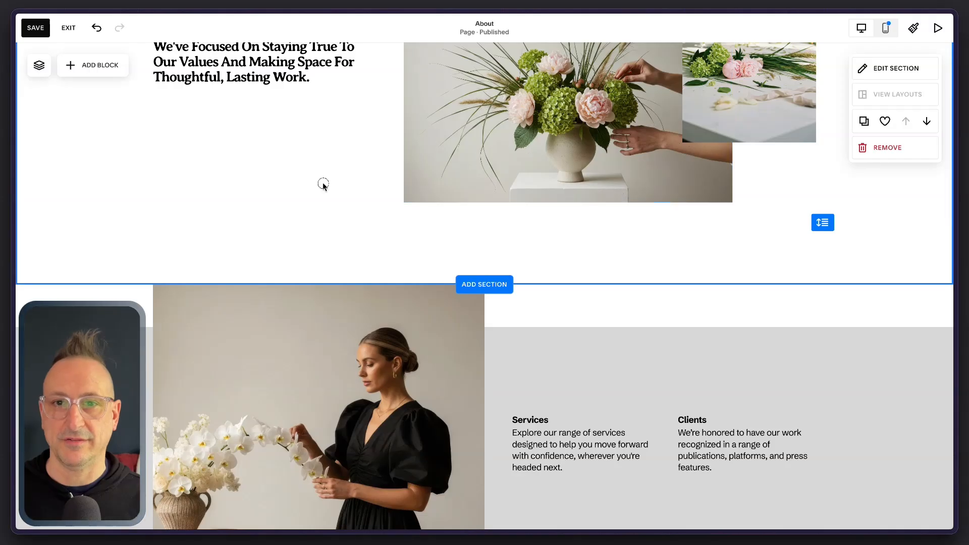
{"action": "scroll", "coordinate": [323, 184], "scroll_direction": "up", "scroll_amount": 5}
{"action": "left_click", "coordinate": [873, 67]}
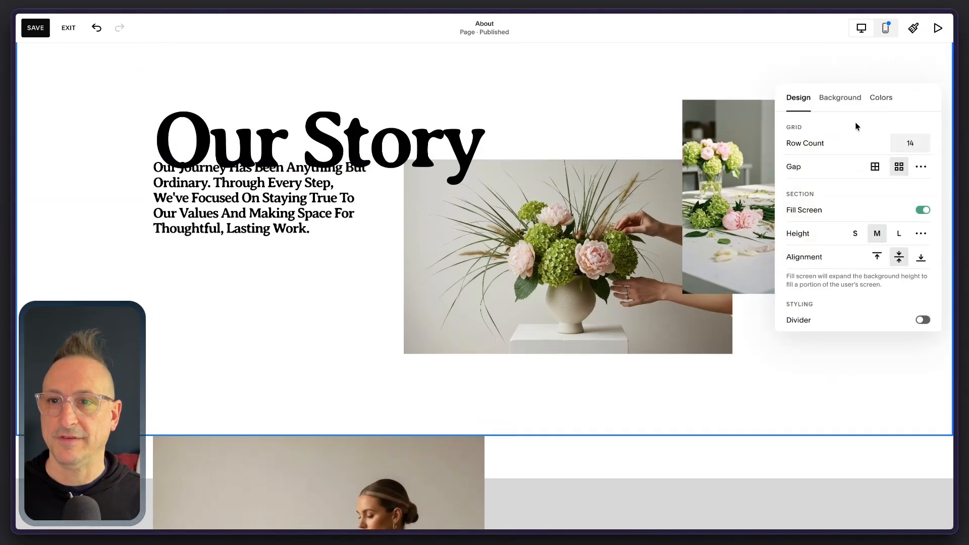
{"action": "left_click", "coordinate": [922, 210]}
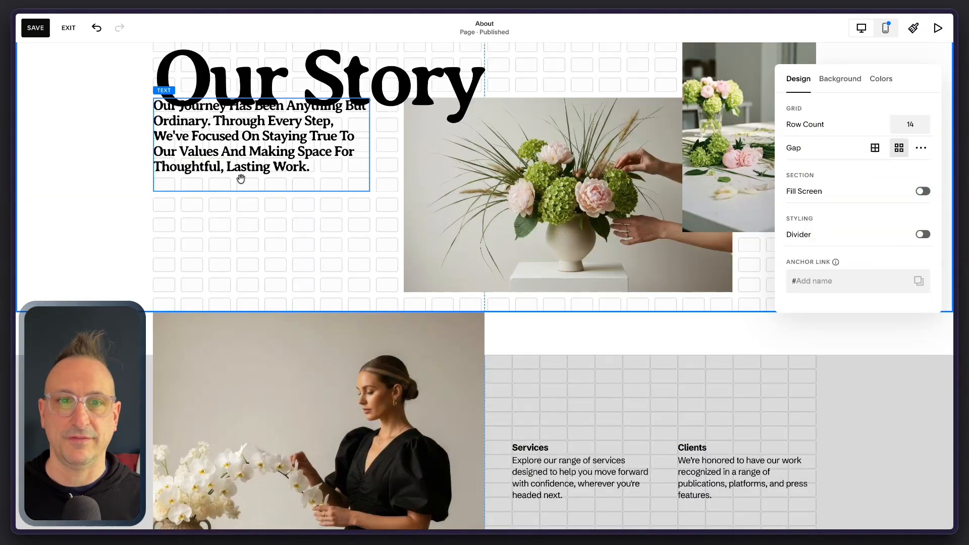
{"action": "left_click", "coordinate": [112, 100]}
{"action": "scroll", "coordinate": [113, 99], "scroll_direction": "up", "scroll_amount": 2}
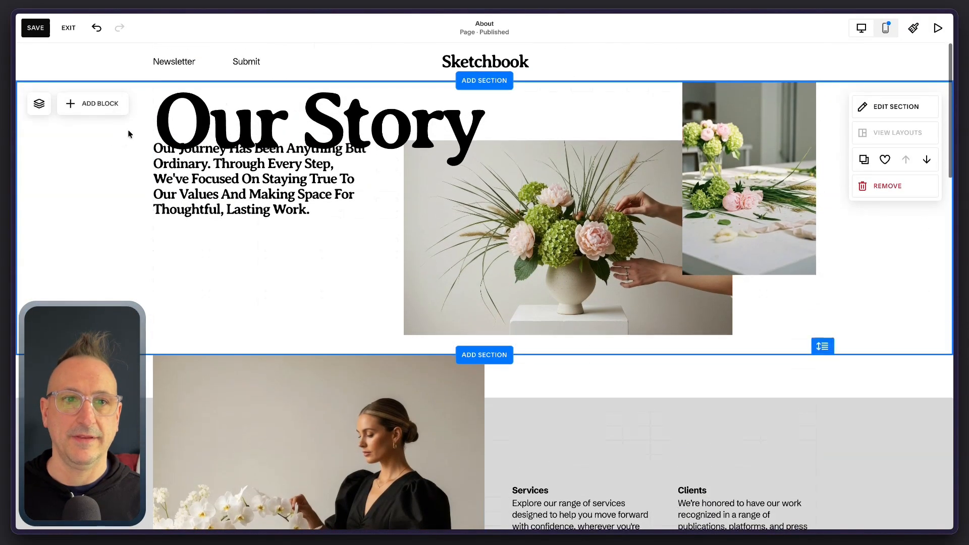
Shift all "Our Story" blocks down together so the vase photo meets the section's lower edge, and lower the intro paragraph clear of the heading.
{"action": "left_click_drag", "start_coordinate": [129, 129], "coordinate": [719, 326]}
{"action": "left_click", "coordinate": [94, 273]}
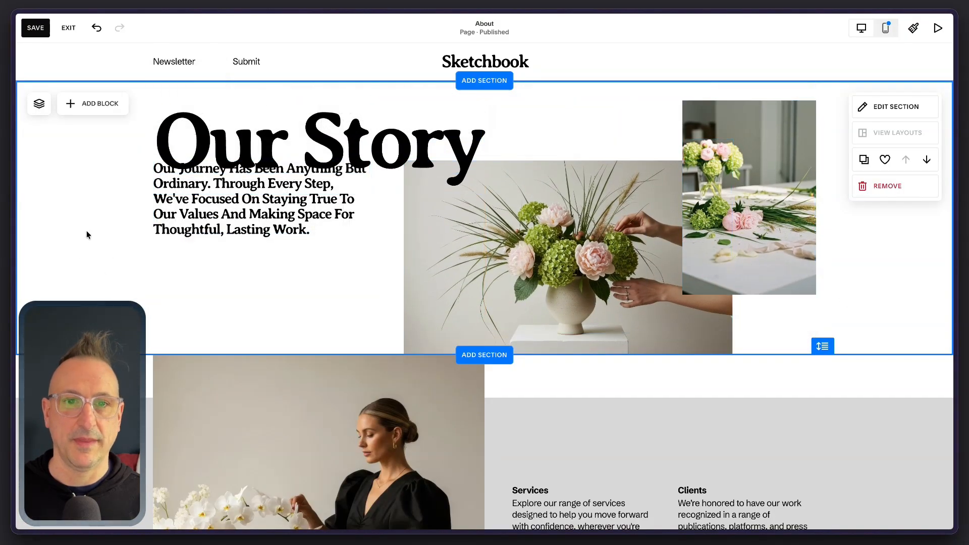
{"action": "left_click_drag", "start_coordinate": [187, 232], "coordinate": [187, 261]}
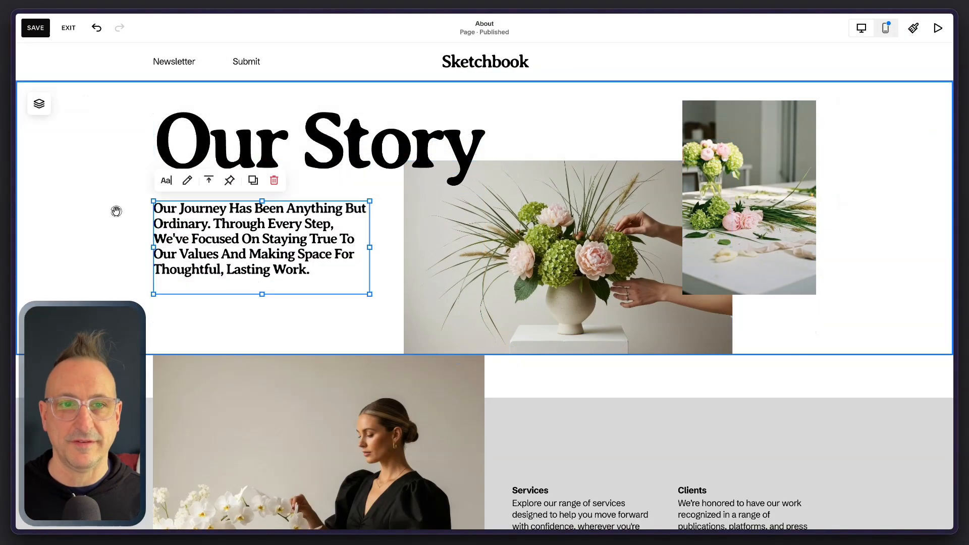
Save the About page changes and exit page editing.
{"action": "left_click", "coordinate": [30, 102]}
{"action": "left_click", "coordinate": [35, 28]}
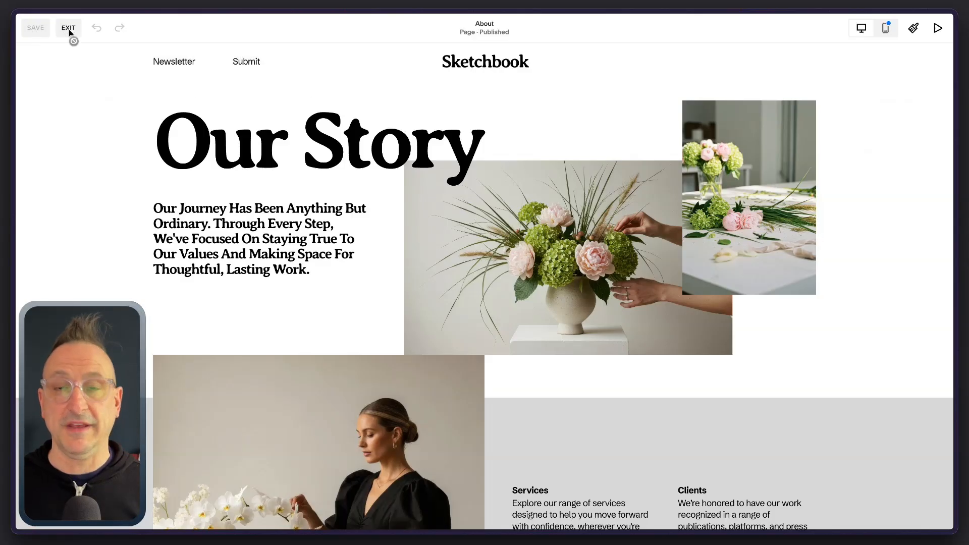
{"action": "left_click", "coordinate": [68, 29]}
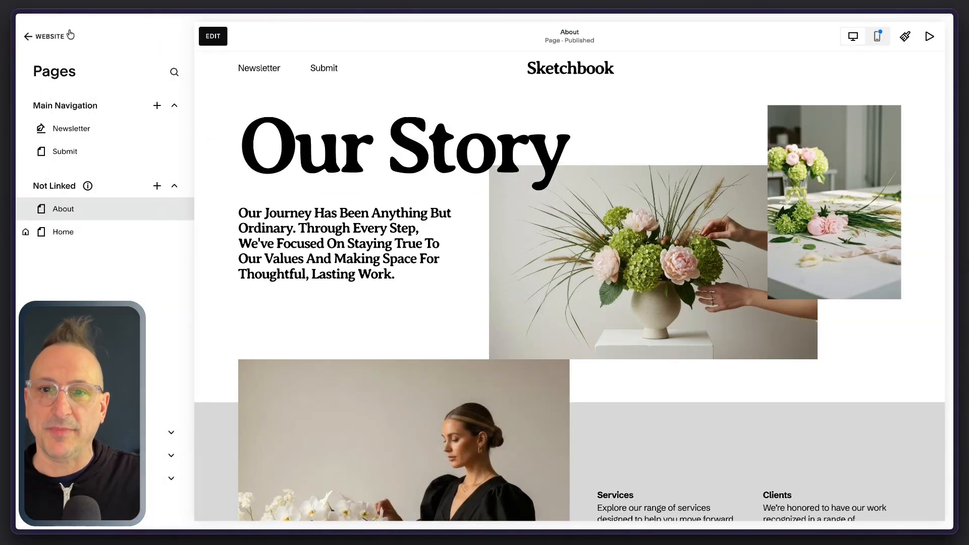
Review the saved About page from header to footer, examining how the "Our Story" section blends into the gray Services and Clients section.
{"action": "scroll", "coordinate": [264, 253], "scroll_direction": "down", "scroll_amount": 2}
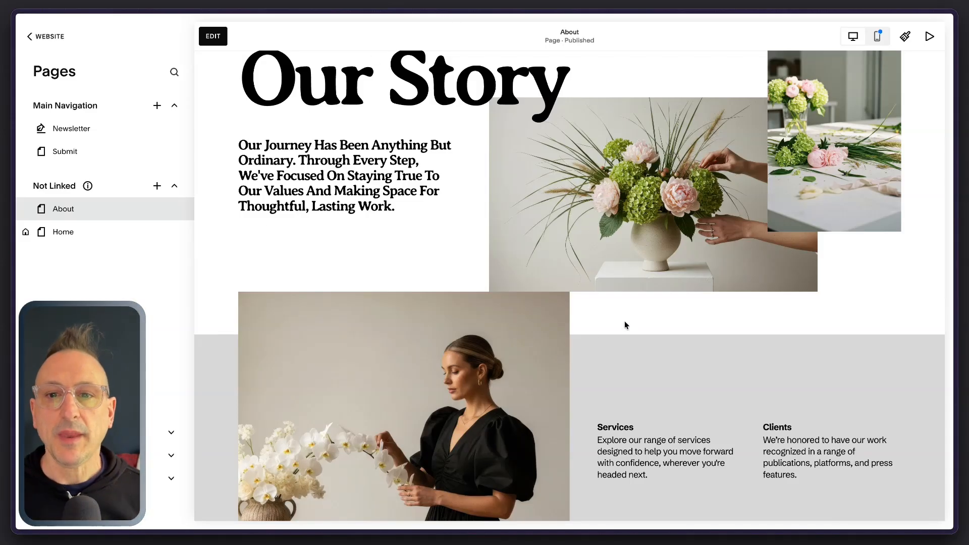
{"action": "scroll", "coordinate": [587, 286], "scroll_direction": "down", "scroll_amount": 2}
{"action": "scroll", "coordinate": [613, 271], "scroll_direction": "down", "scroll_amount": 1}
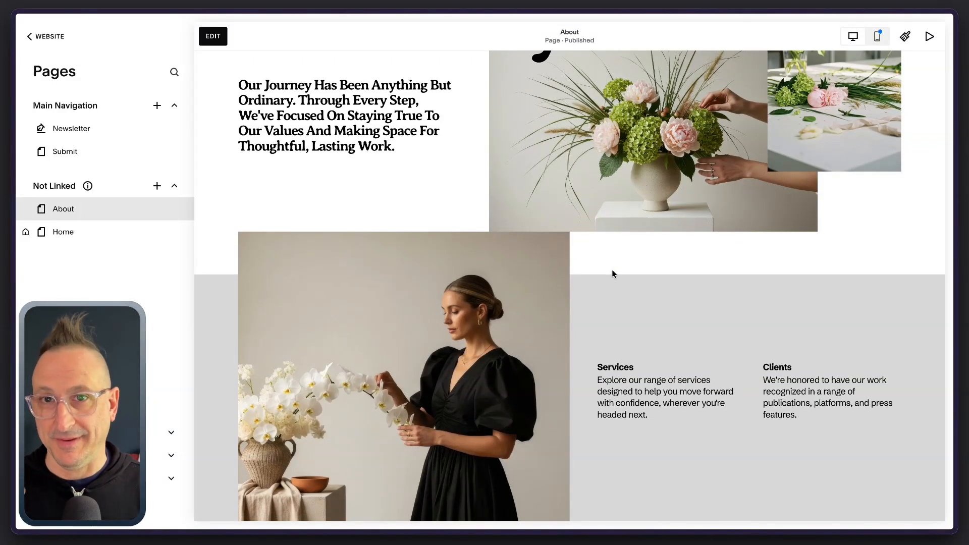
{"action": "scroll", "coordinate": [612, 274], "scroll_direction": "up", "scroll_amount": 2}
{"action": "scroll", "coordinate": [612, 274], "scroll_direction": "down", "scroll_amount": 15}
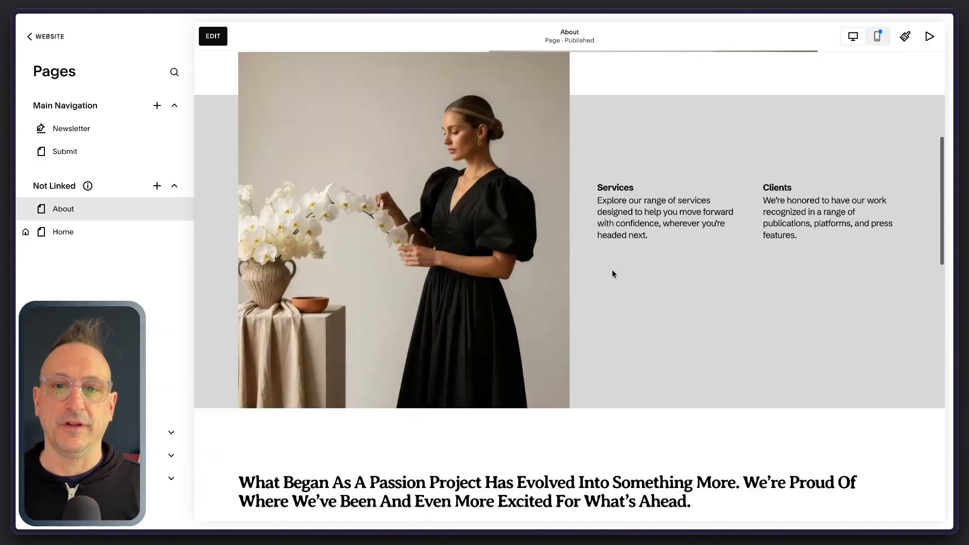
{"action": "scroll", "coordinate": [611, 271], "scroll_direction": "down", "scroll_amount": 10}
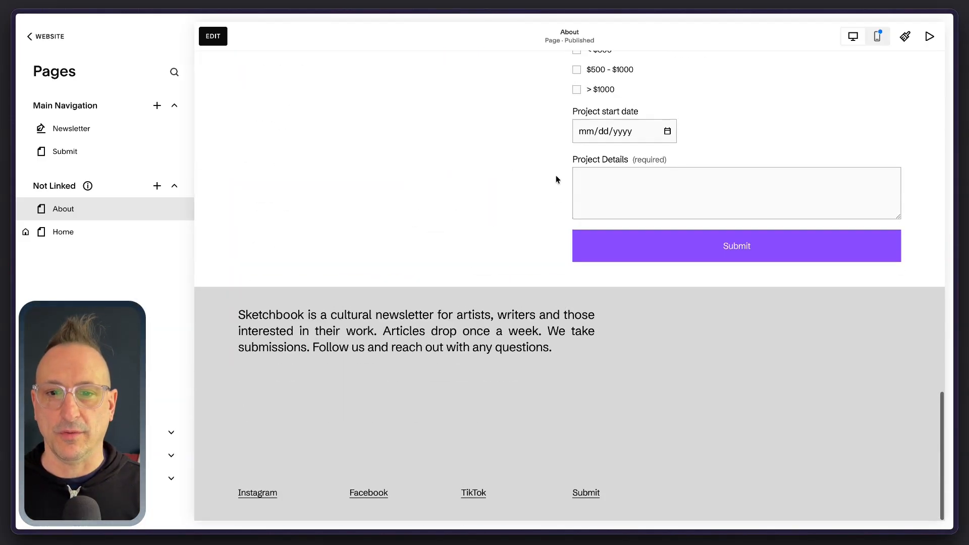
{"action": "scroll", "coordinate": [535, 176], "scroll_direction": "up", "scroll_amount": 13}
{"action": "scroll", "coordinate": [512, 177], "scroll_direction": "up", "scroll_amount": 3}
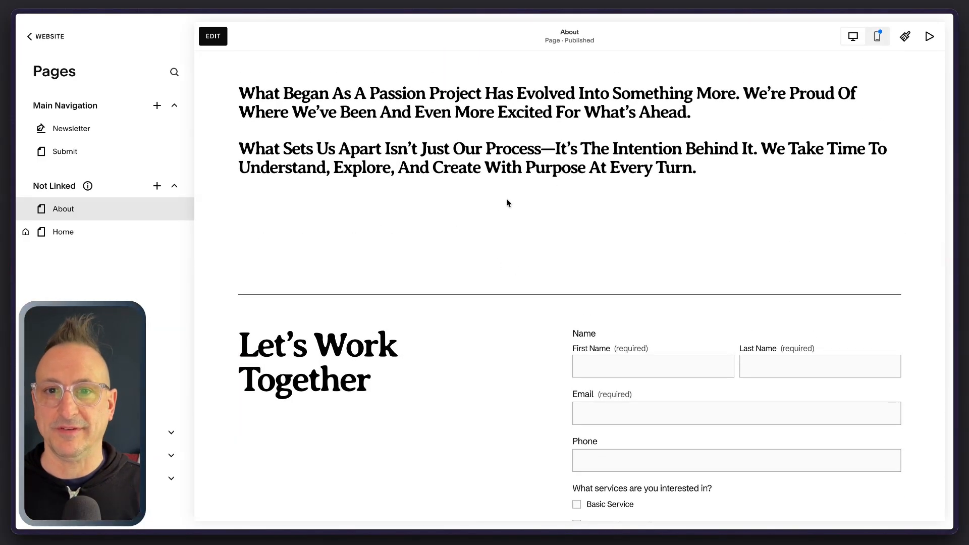
{"action": "scroll", "coordinate": [485, 242], "scroll_direction": "up", "scroll_amount": 2}
{"action": "scroll", "coordinate": [463, 288], "scroll_direction": "up", "scroll_amount": 10}
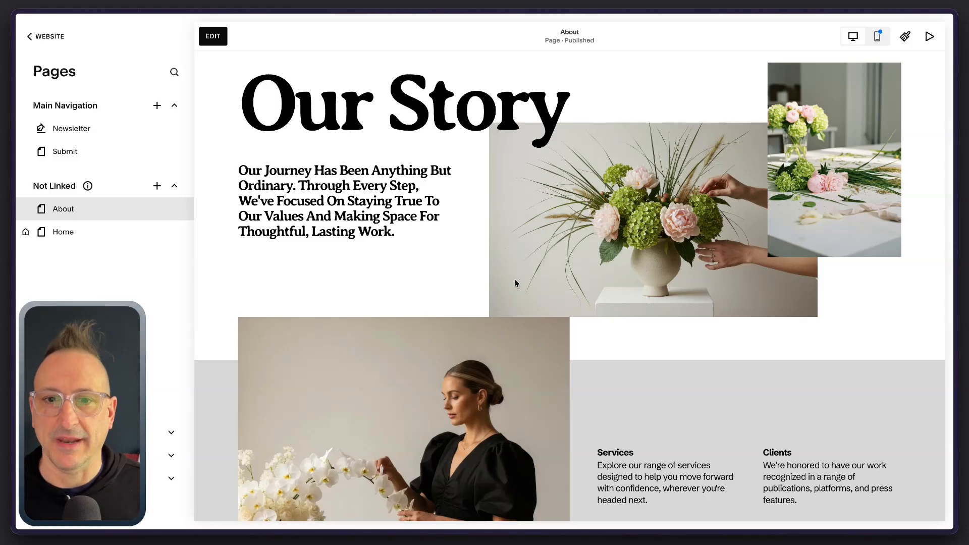
{"action": "scroll", "coordinate": [516, 283], "scroll_direction": "up", "scroll_amount": 2}
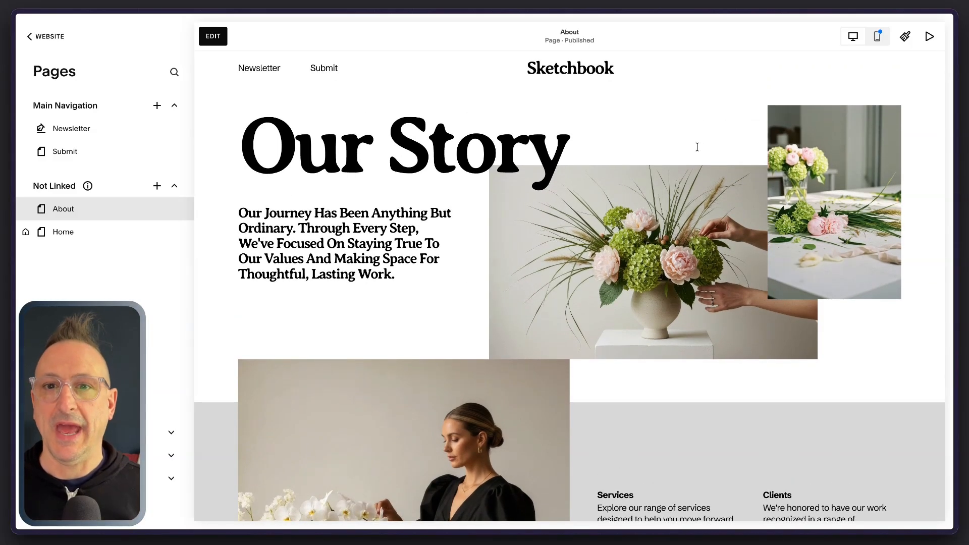
{"action": "scroll", "coordinate": [441, 318], "scroll_direction": "down", "scroll_amount": 2}
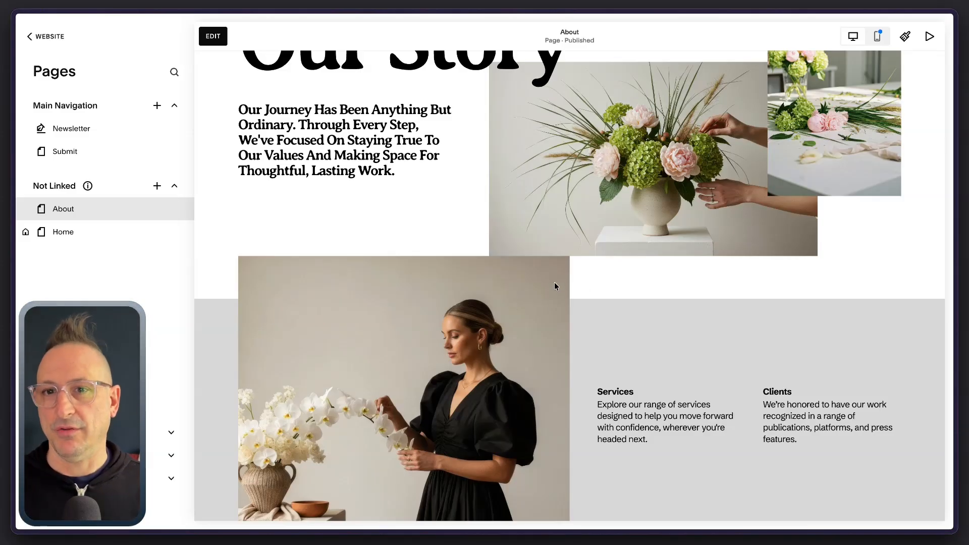
{"action": "scroll", "coordinate": [328, 109], "scroll_direction": "up", "scroll_amount": 2}
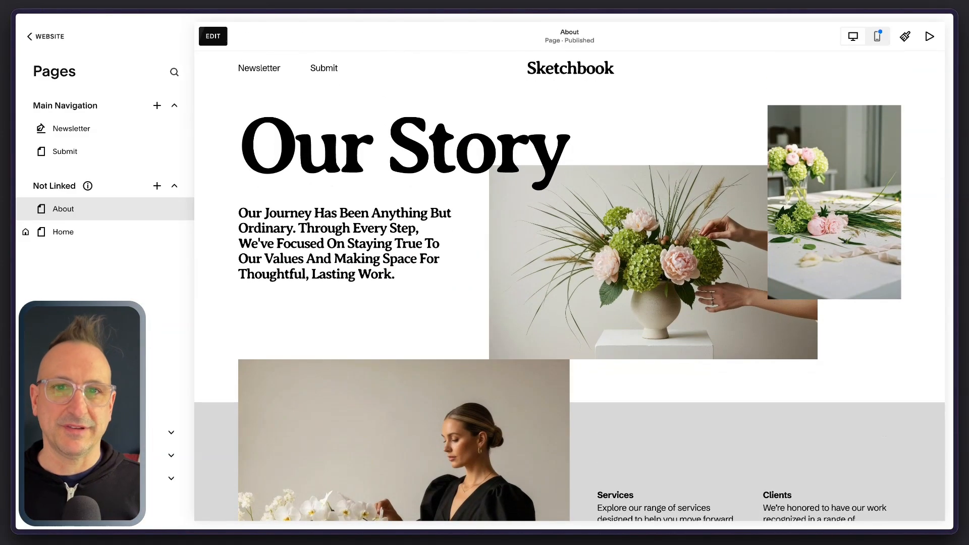